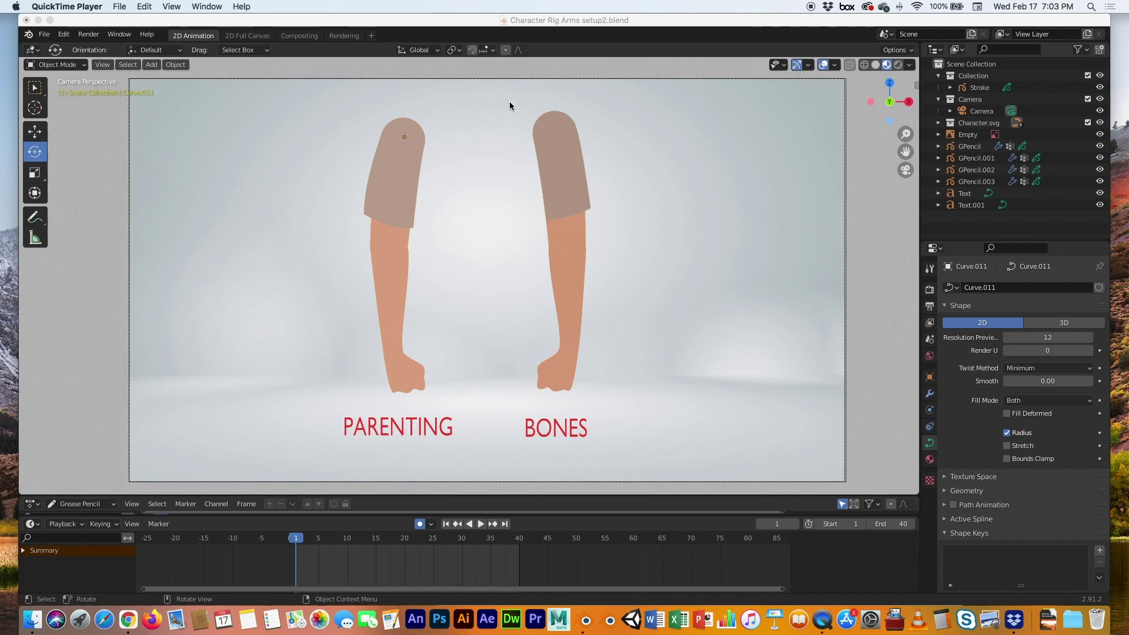
Select the pieces of both arms in turn and reveal the PARENTING arm's curves in the outliner, with Curve.011 collapsed
drag(511, 103, 640, 333)
drag(640, 404, 636, 404)
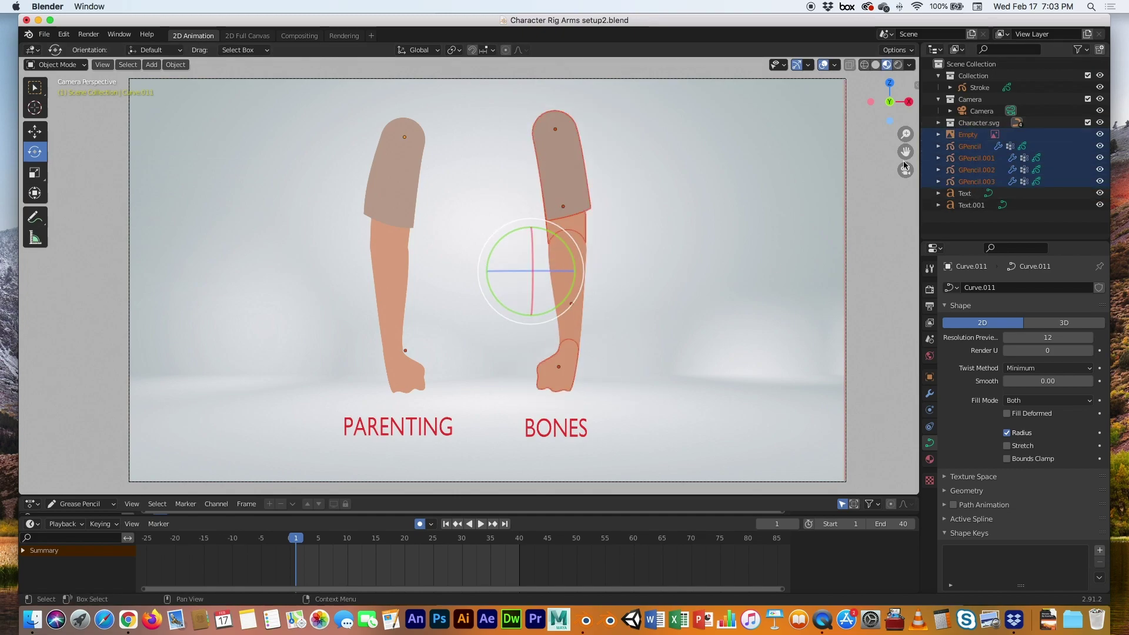
key(b)
drag(447, 95, 344, 398)
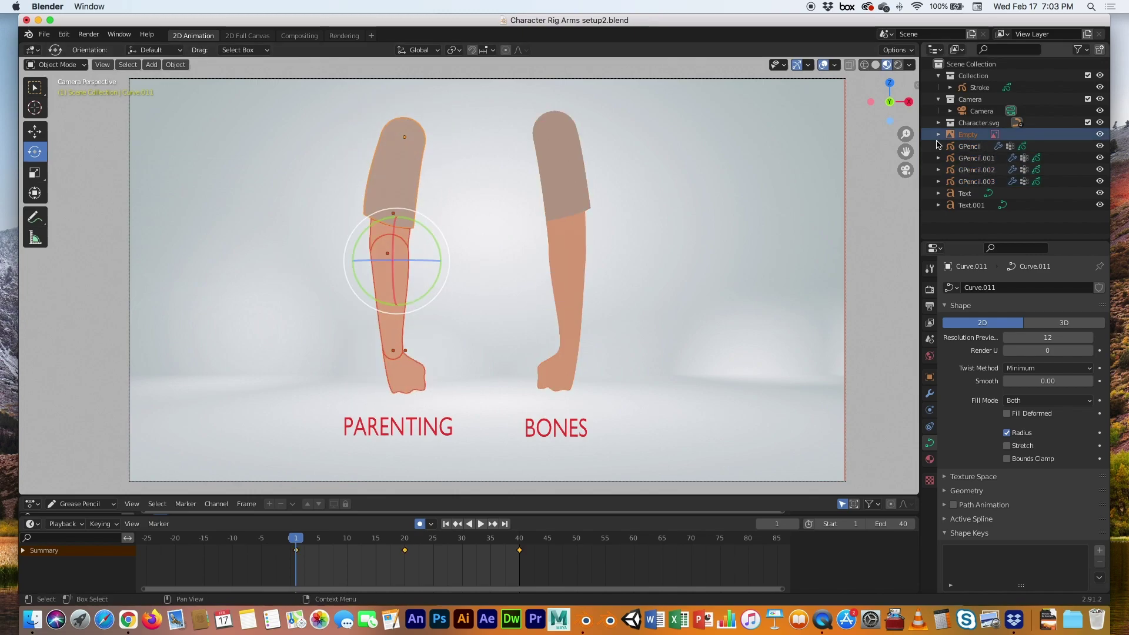
key(period)
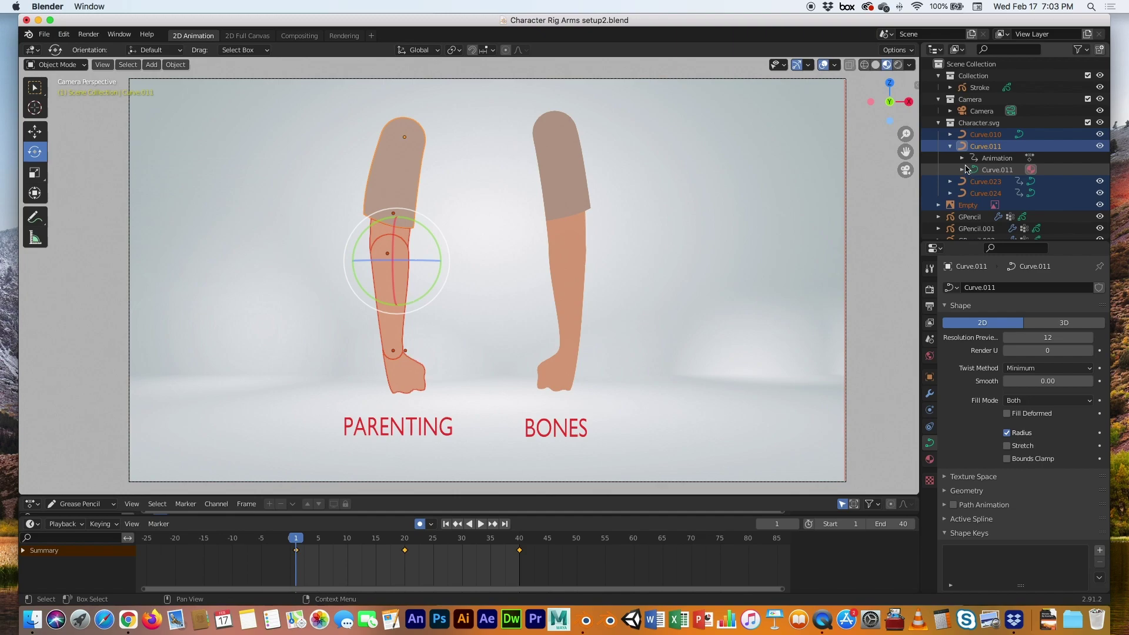
click(951, 145)
click(679, 155)
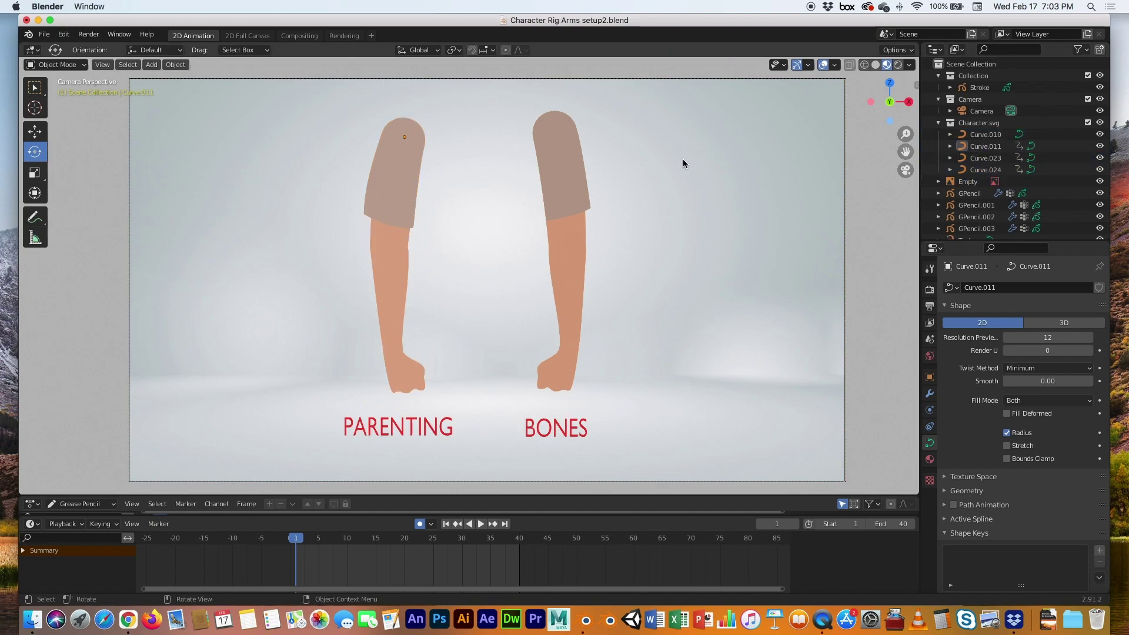
drag(307, 96, 459, 405)
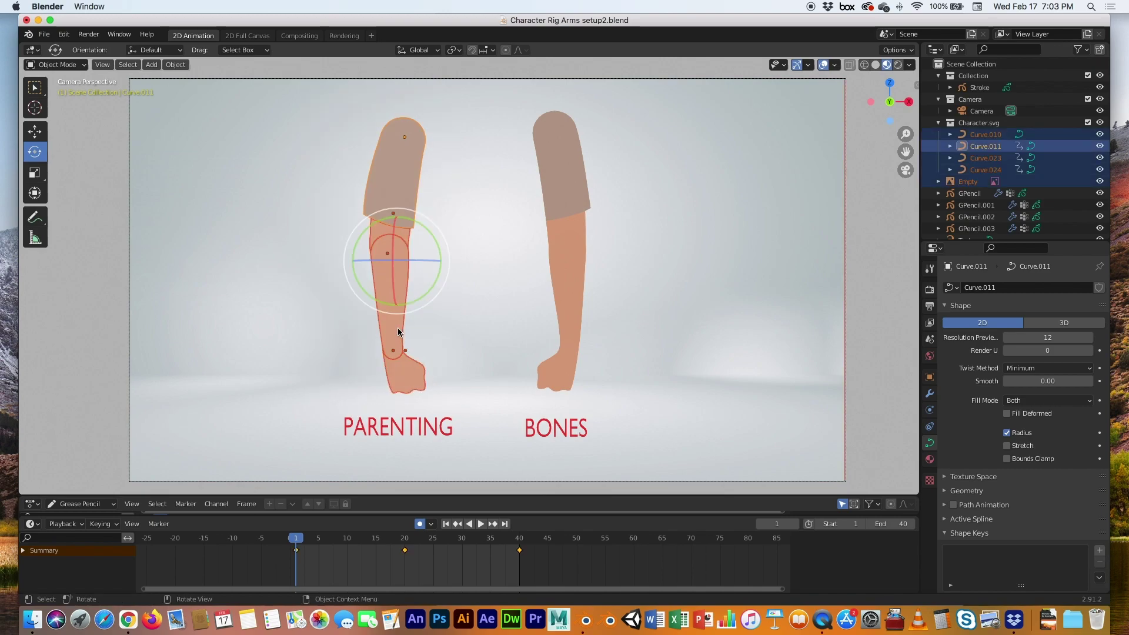
Examine the PARENTING arm by selecting its sleeve, forearm and hand individually, and finally all of its pieces together
key(alt+a)
click(383, 147)
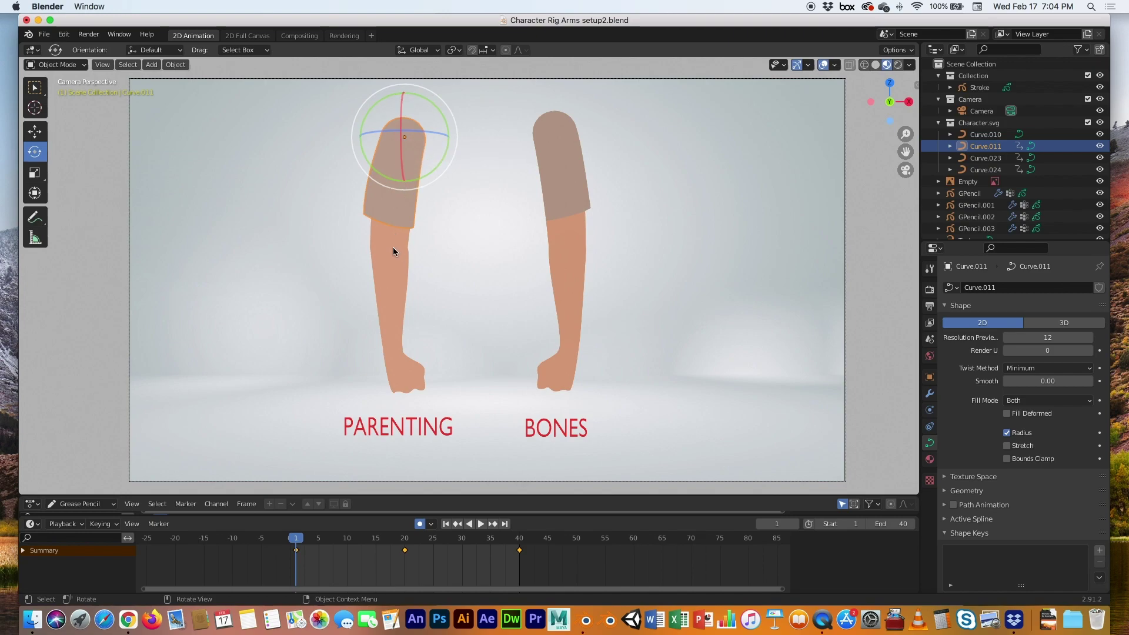
click(394, 272)
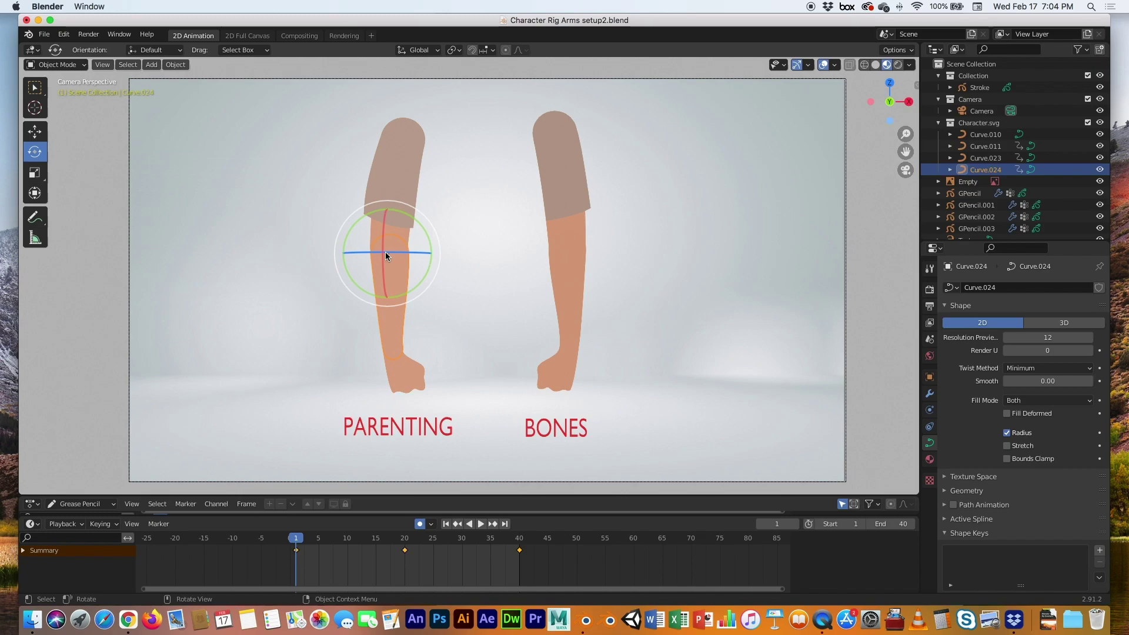
click(415, 381)
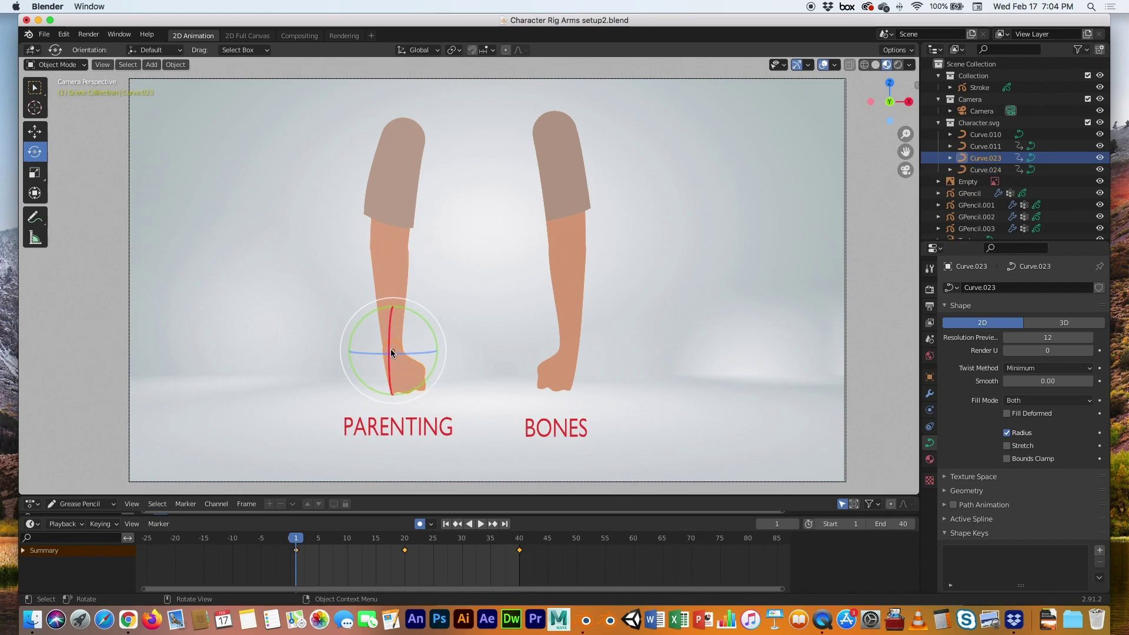
click(380, 266)
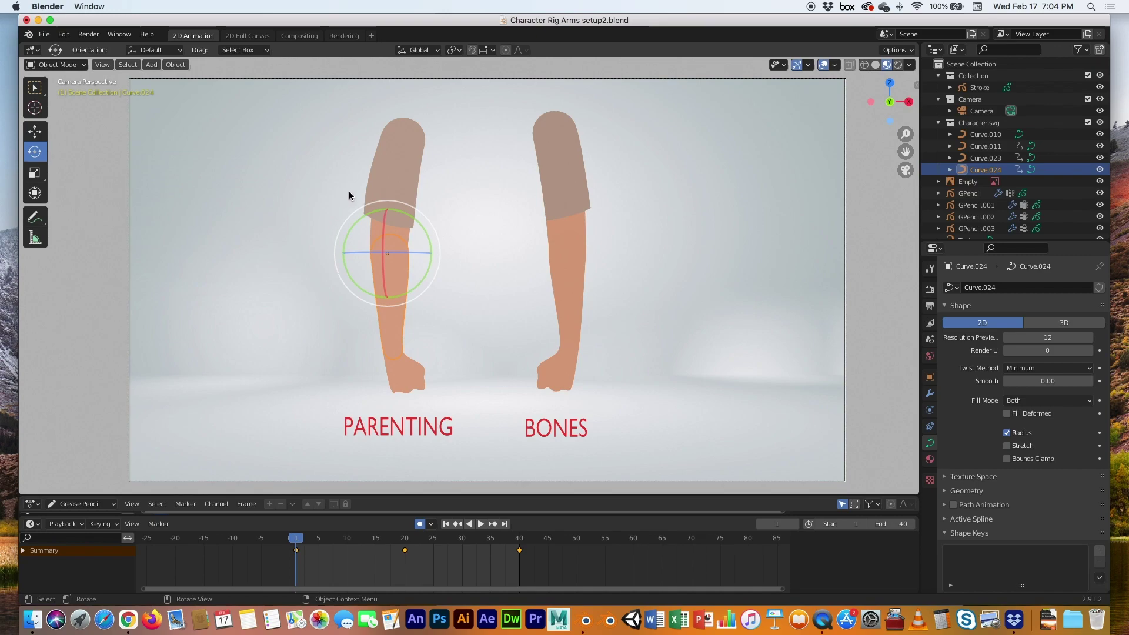
drag(330, 101, 459, 398)
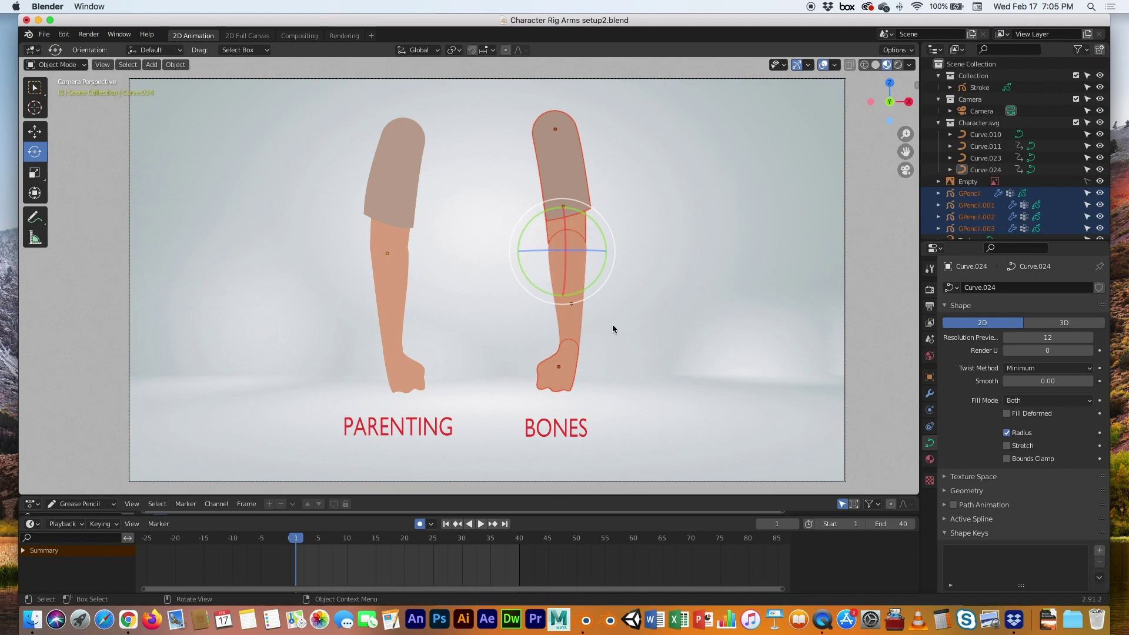
Examine the BONES arm by selecting its hand, forearm and sleeve individually, and clear the selection
click(597, 342)
click(566, 355)
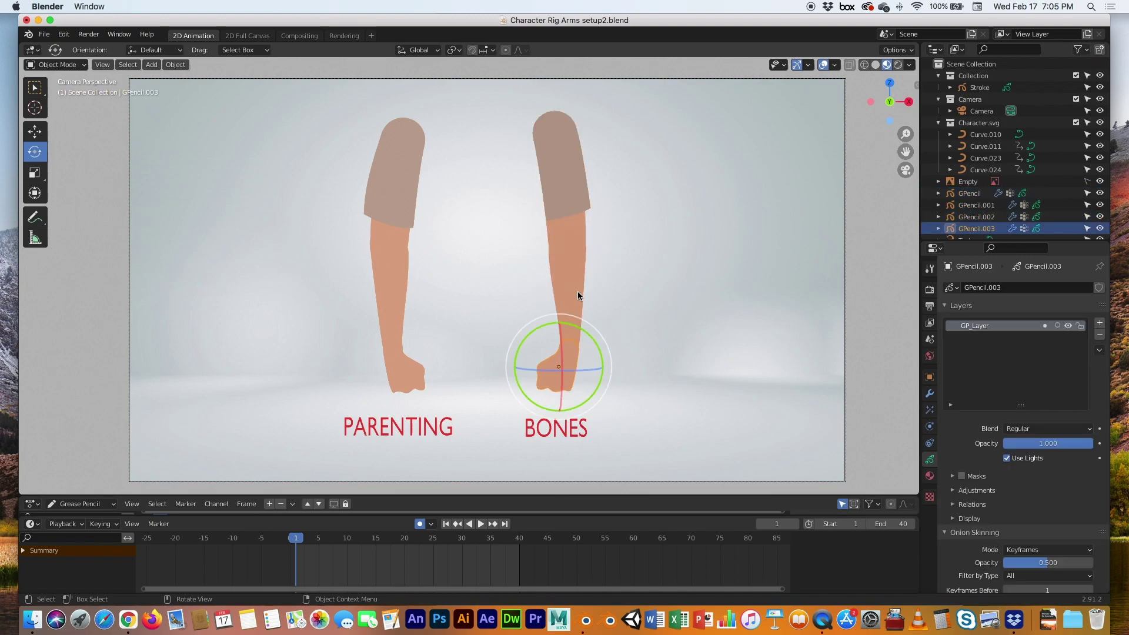
click(576, 231)
click(573, 288)
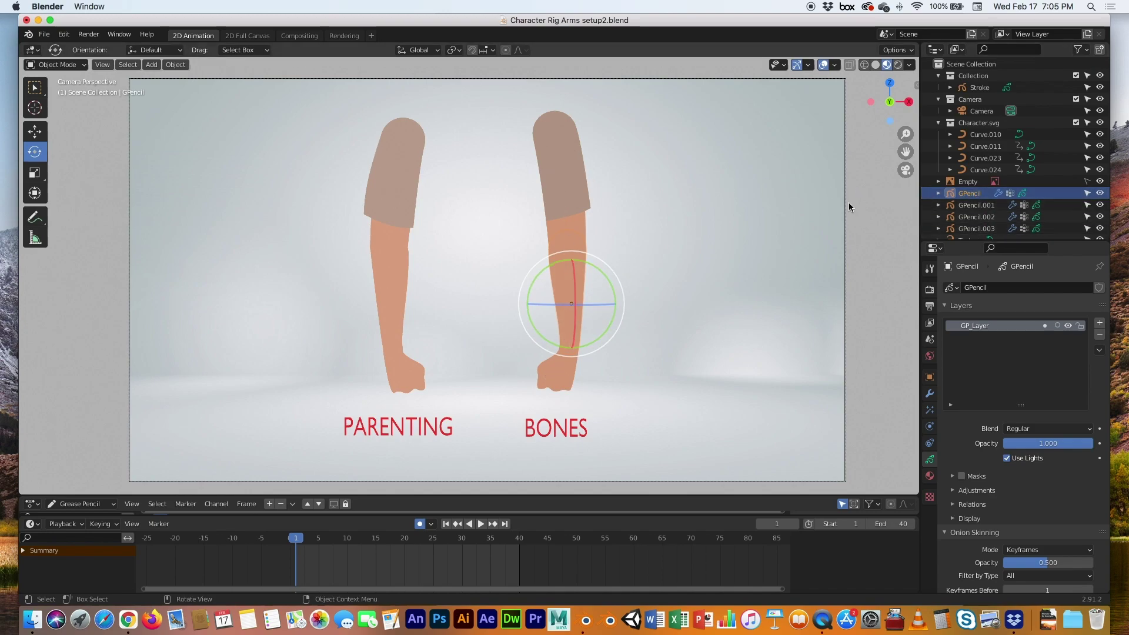
click(687, 201)
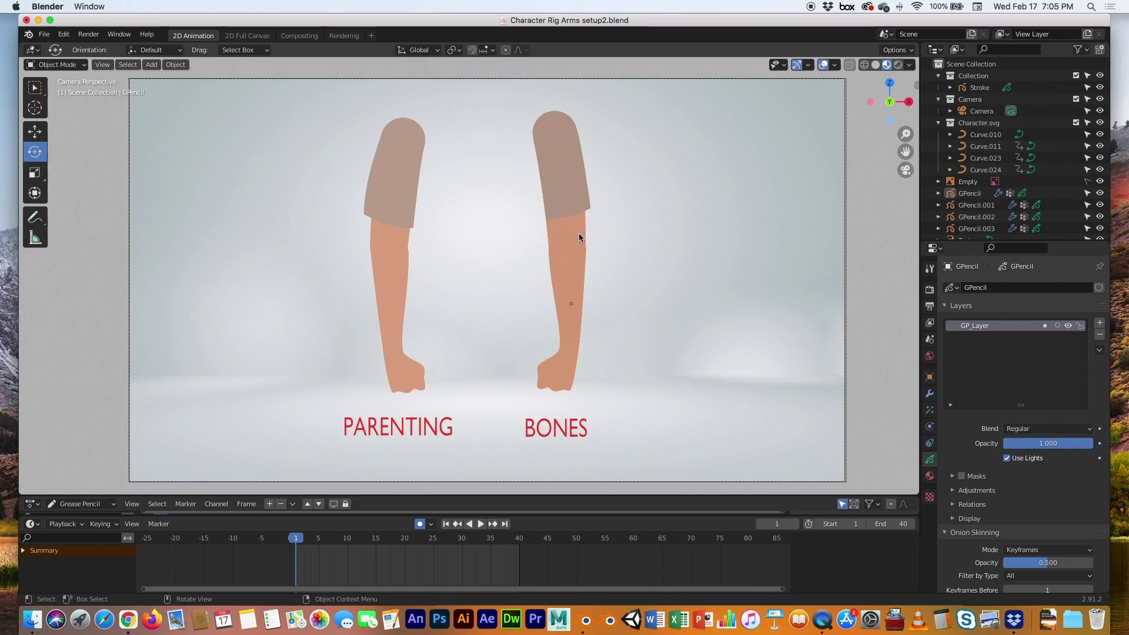
click(567, 291)
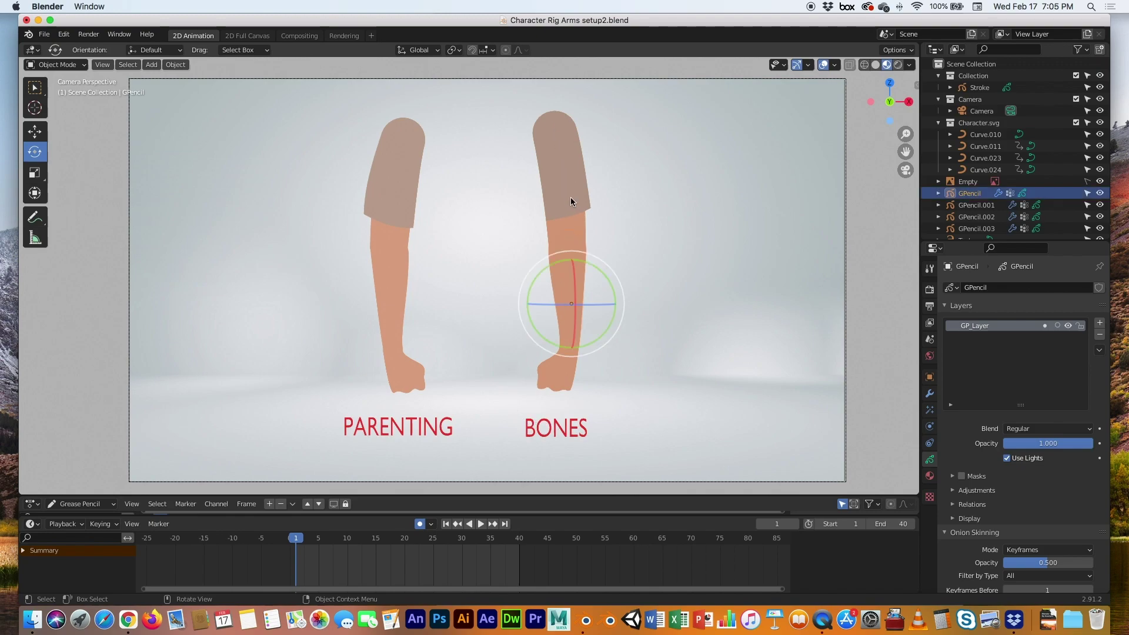
click(570, 200)
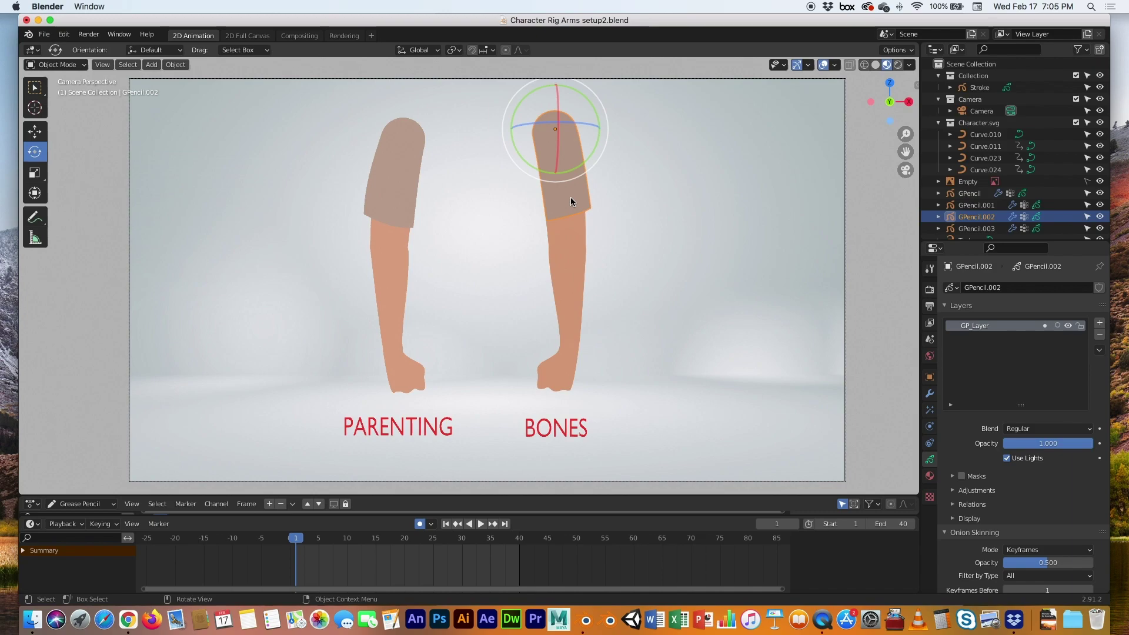
click(641, 240)
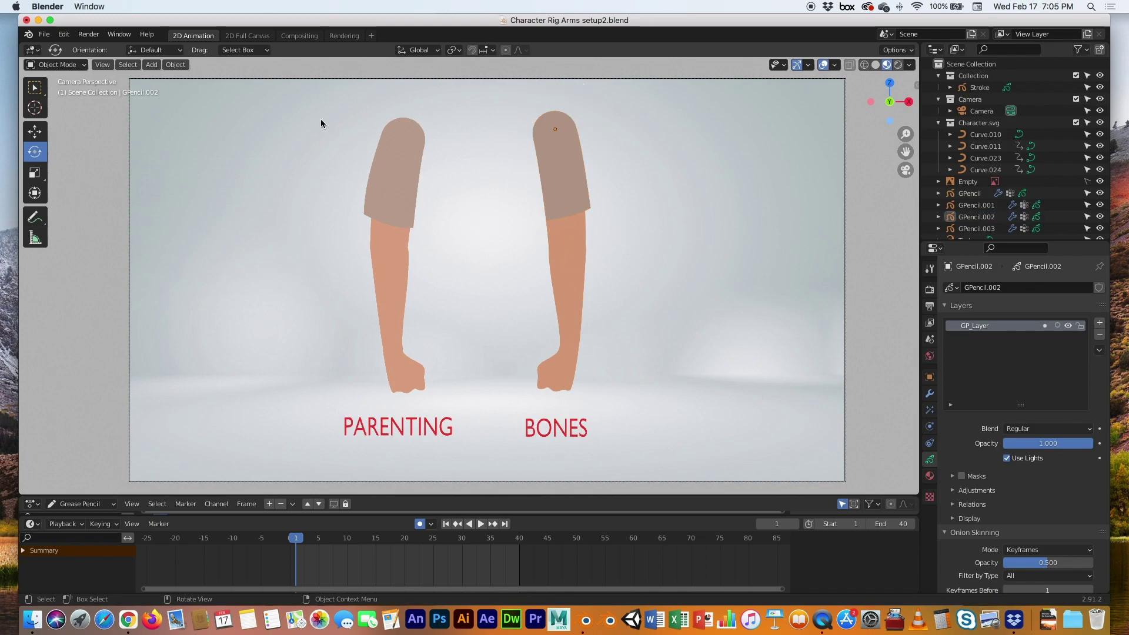
Select all the pieces of the PARENTING arm together, single out its sleeve, and clear the selection
key(b)
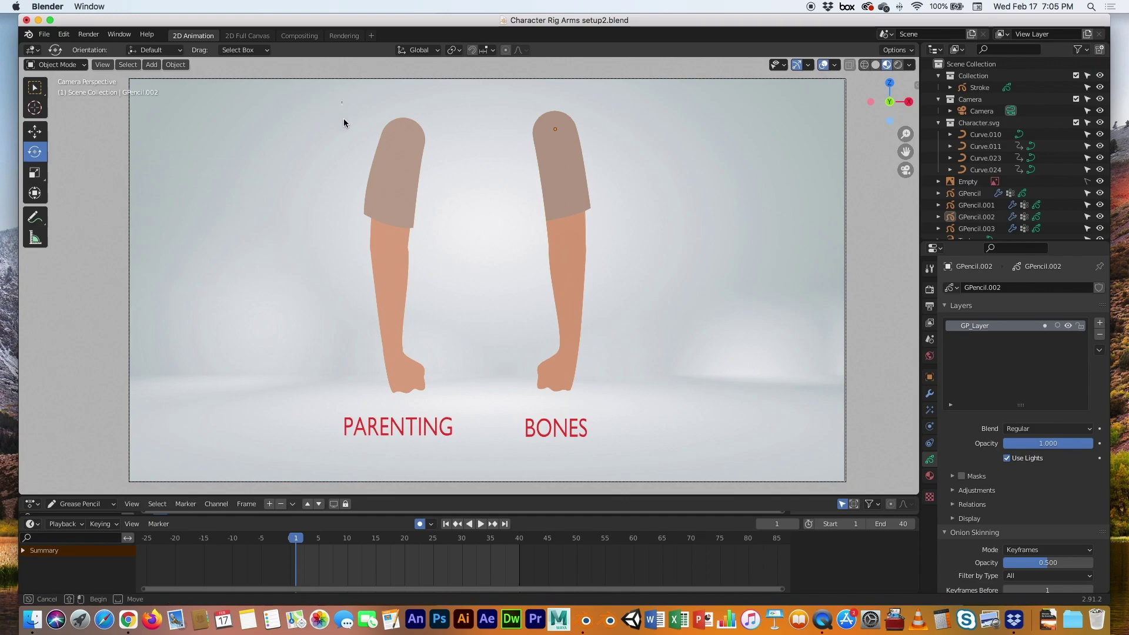
drag(450, 390, 461, 407)
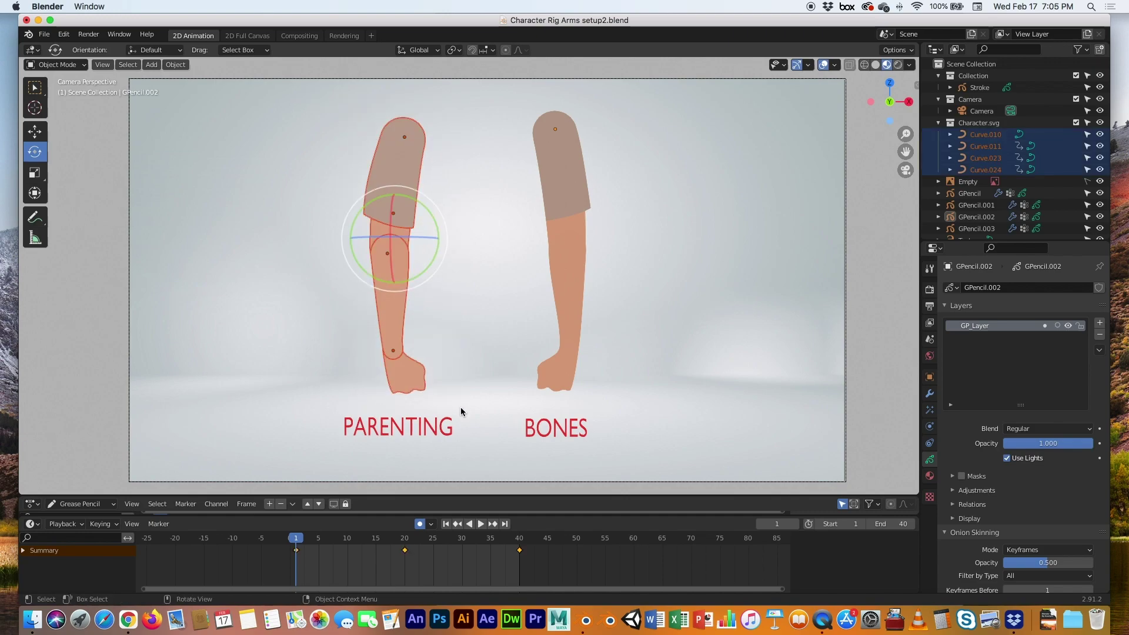
click(482, 339)
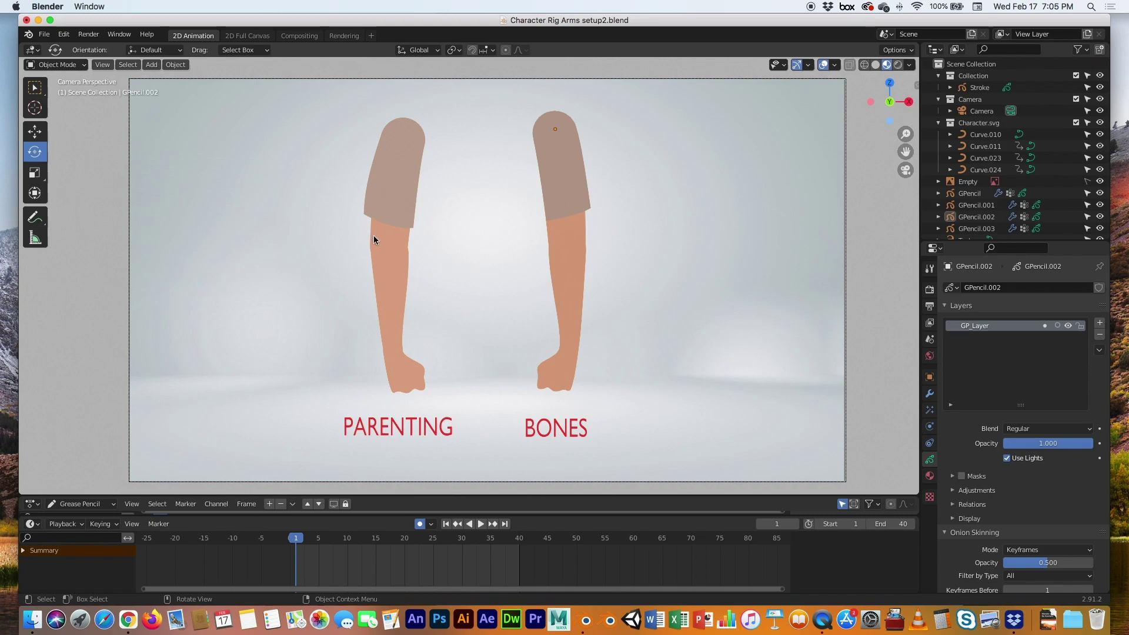
click(405, 177)
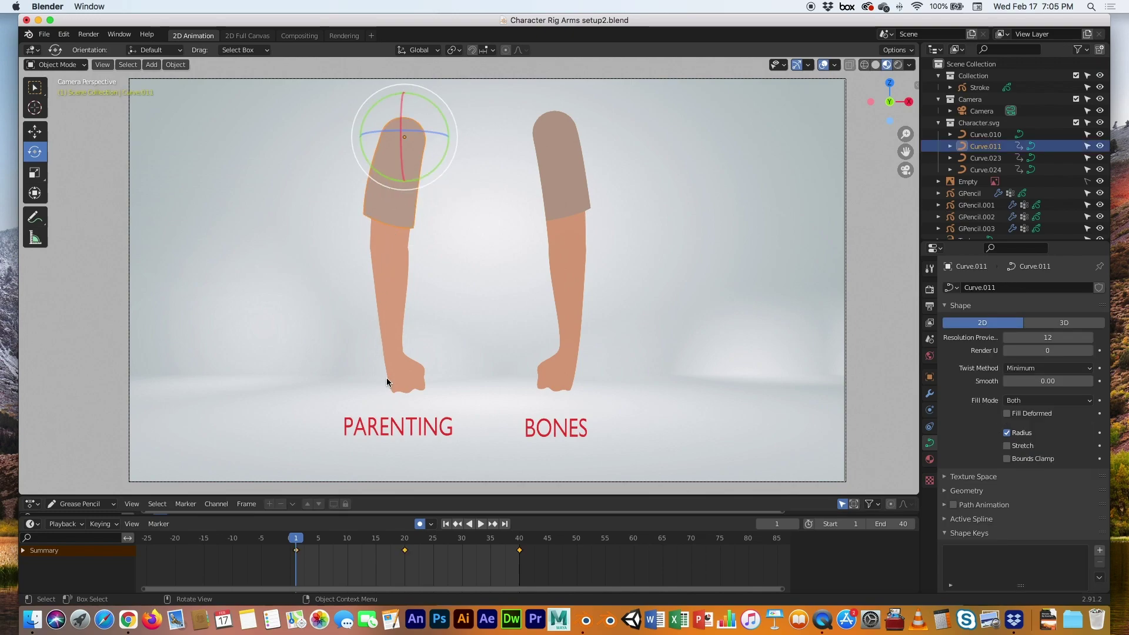
click(433, 285)
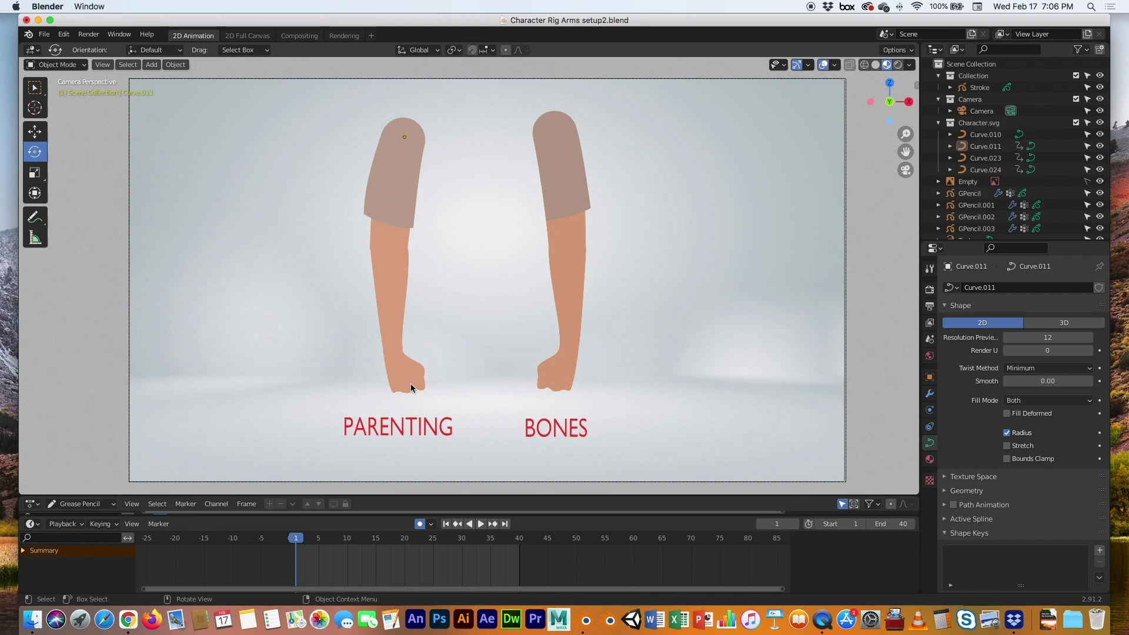
Parent the PARENTING arm's upper arm, Curve.010, to the sleeve, Curve.011, with Object (Keep Transform), and clear the selection
click(403, 232)
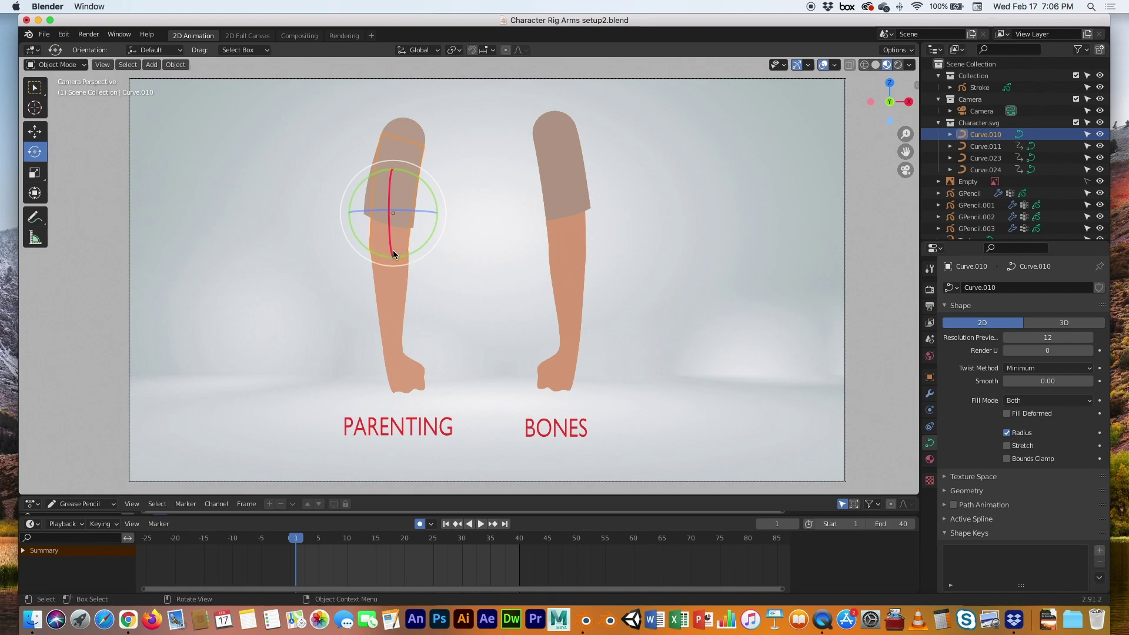
shift+click(420, 137)
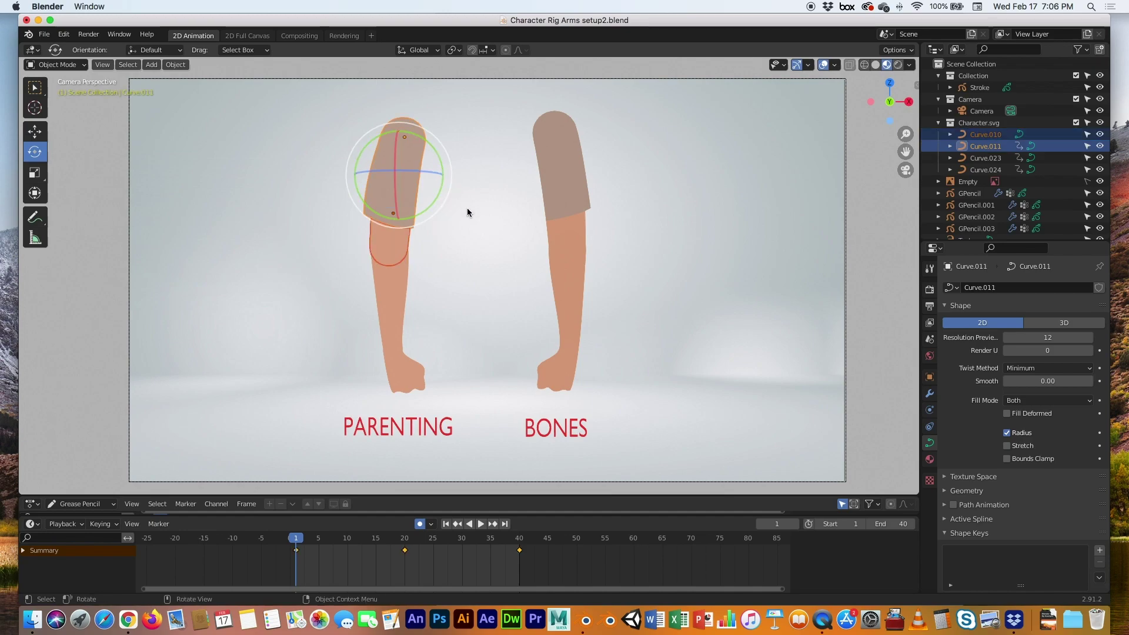
key(super+p)
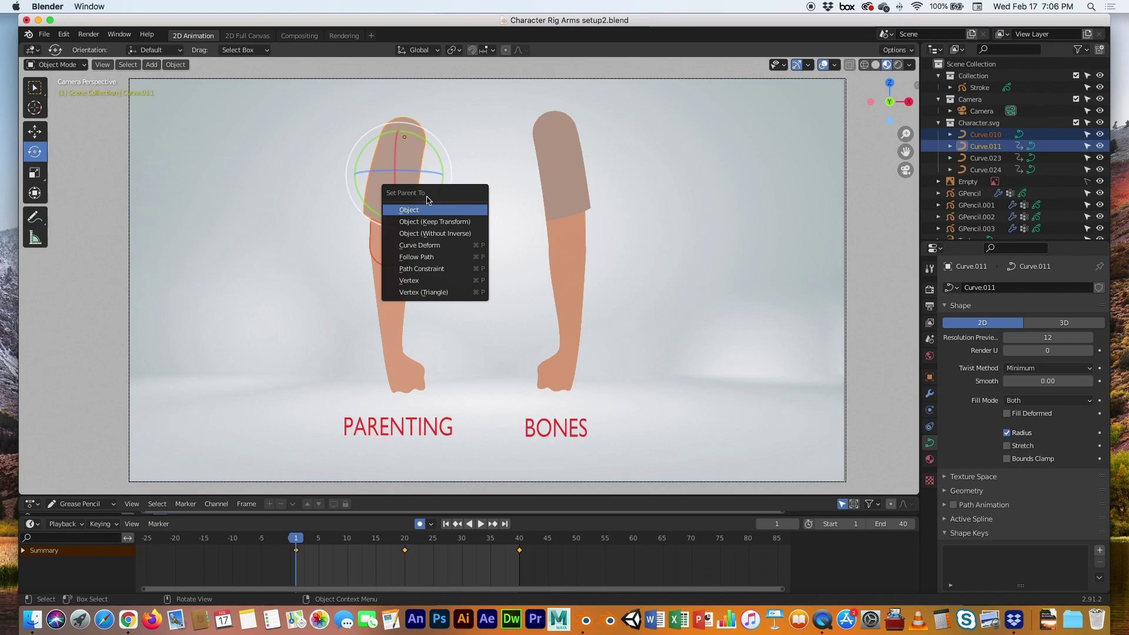
click(453, 224)
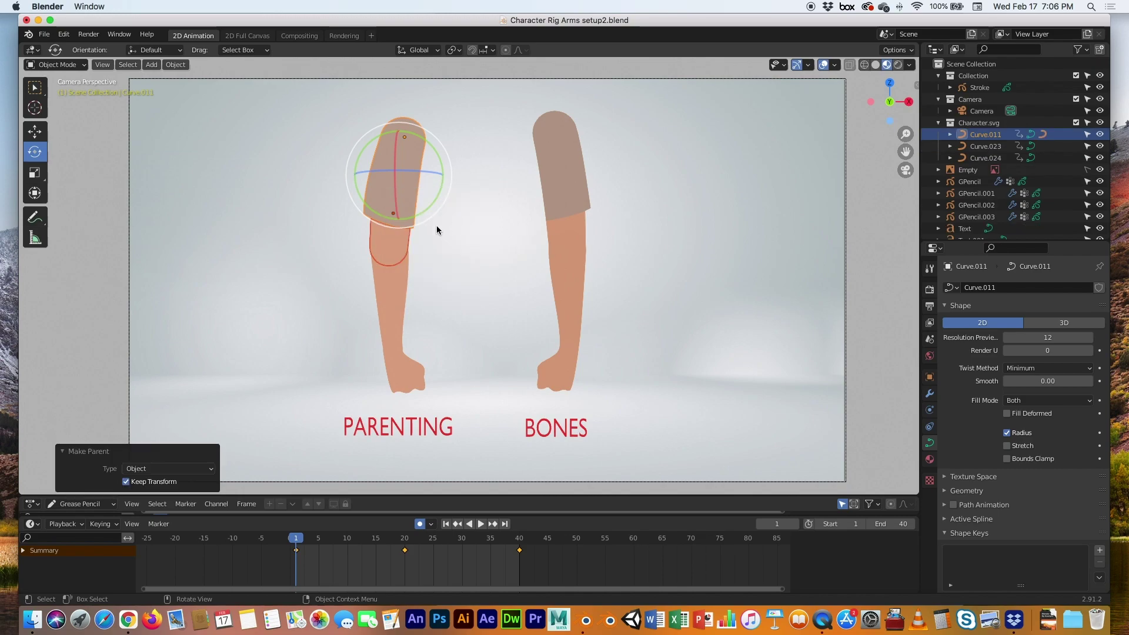
click(447, 232)
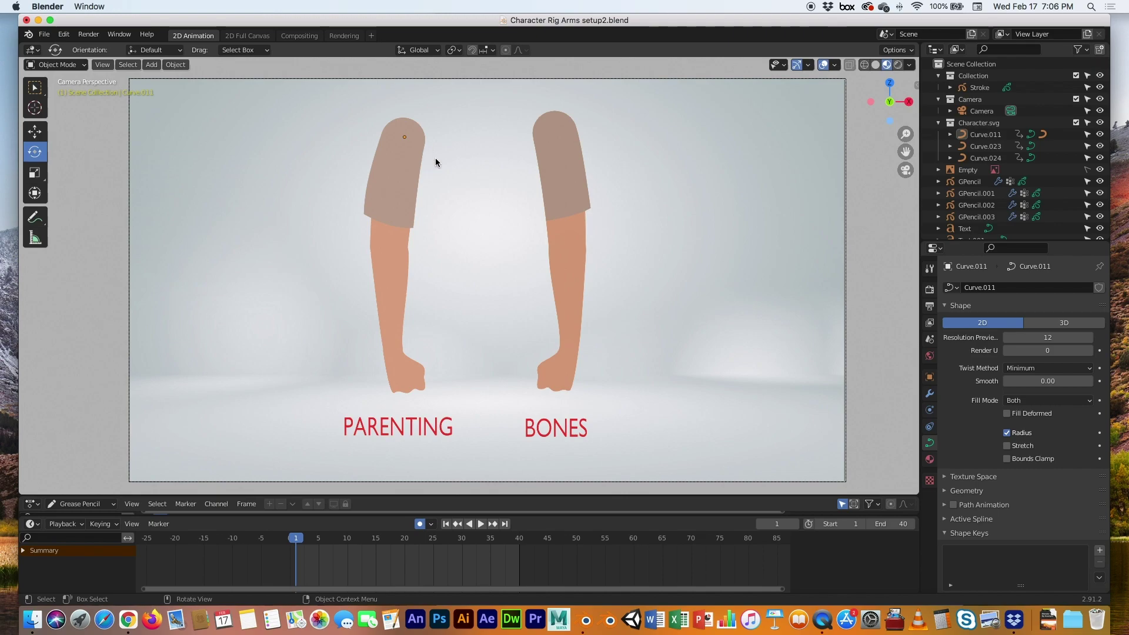
Test the parenting by rotating the sleeve about 45° around the Y axis, and undo that rotation
click(422, 143)
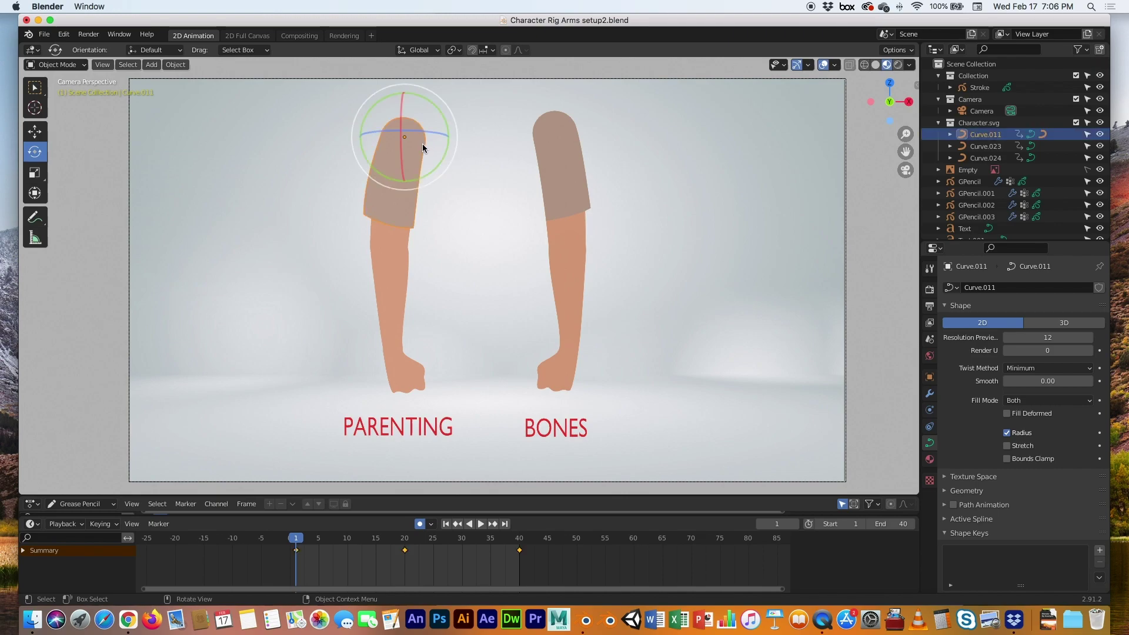
drag(445, 152, 433, 191)
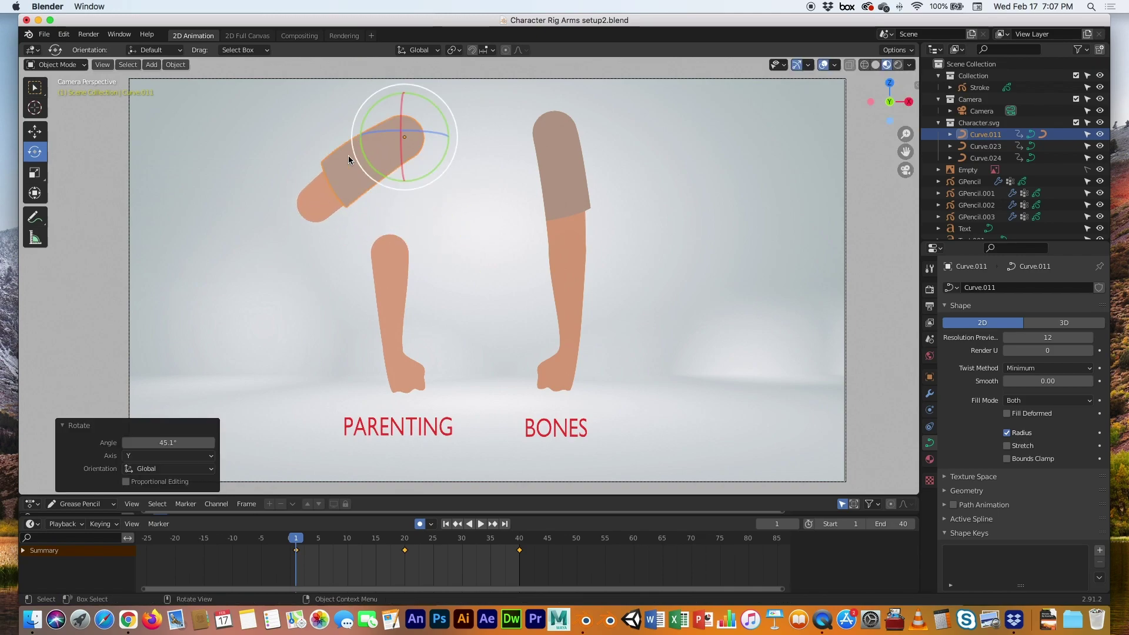
key(ctrl)
key(ctrl+z)
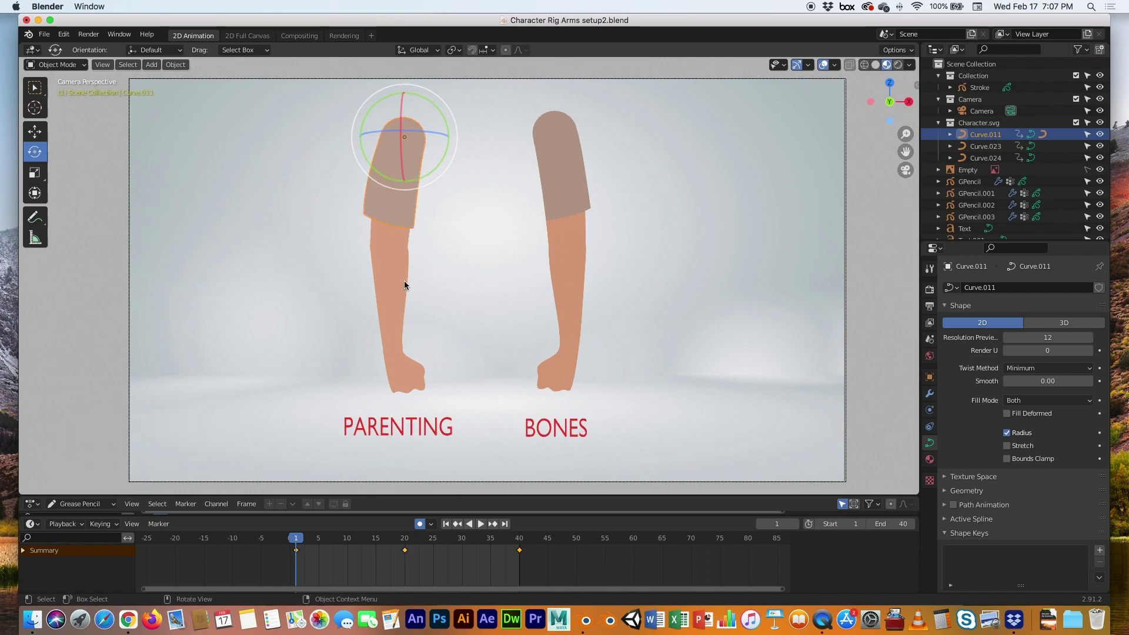
Parent the forearm, Curve.024, to the upper arm with Object (Keep Transform), and test it by rotating the sleeve about 33° around the Y axis
click(404, 303)
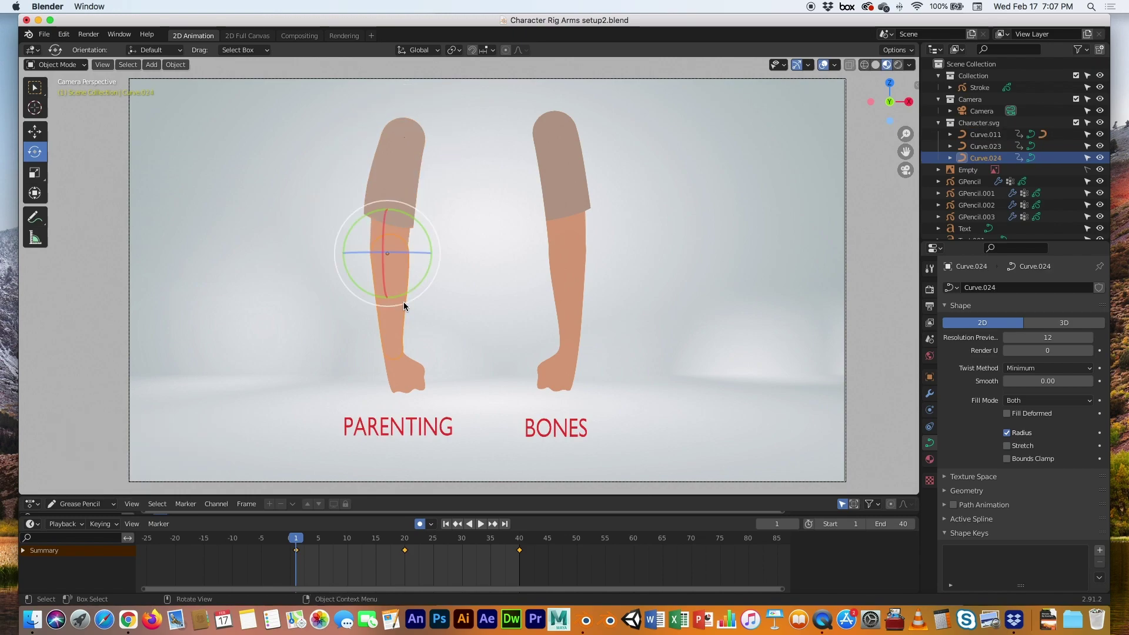
shift+click(410, 238)
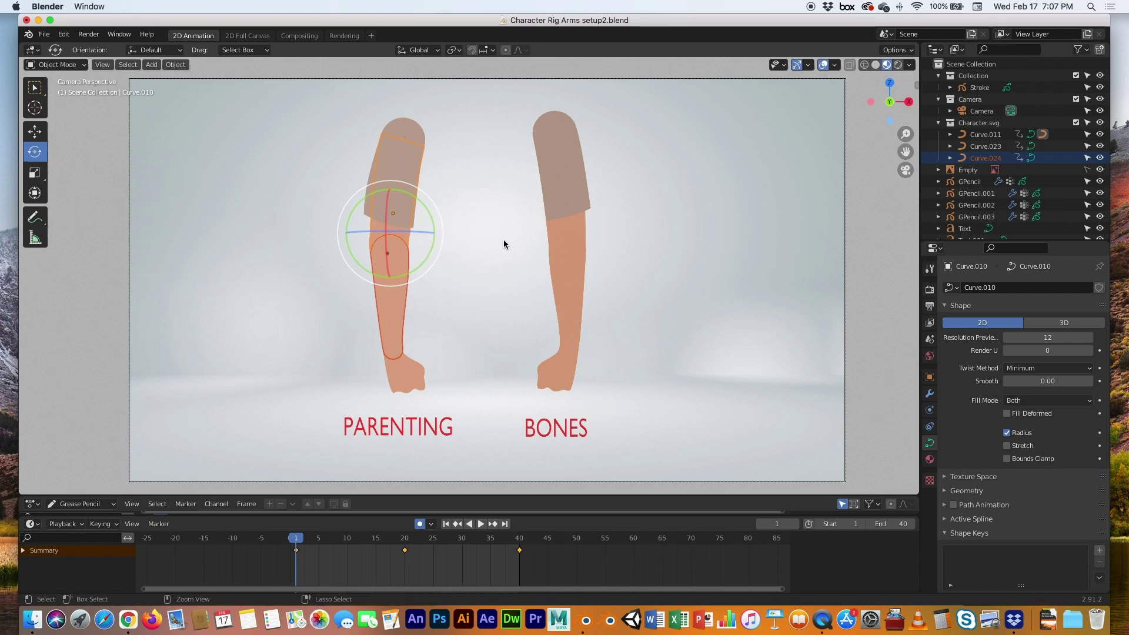
key(ctrl+p)
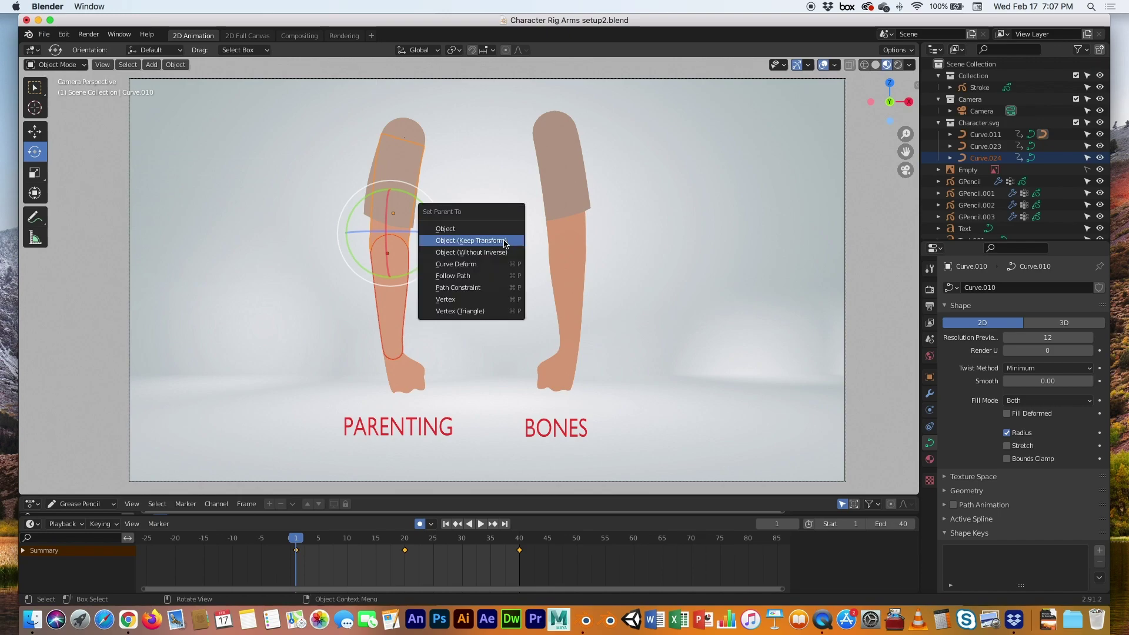
click(481, 242)
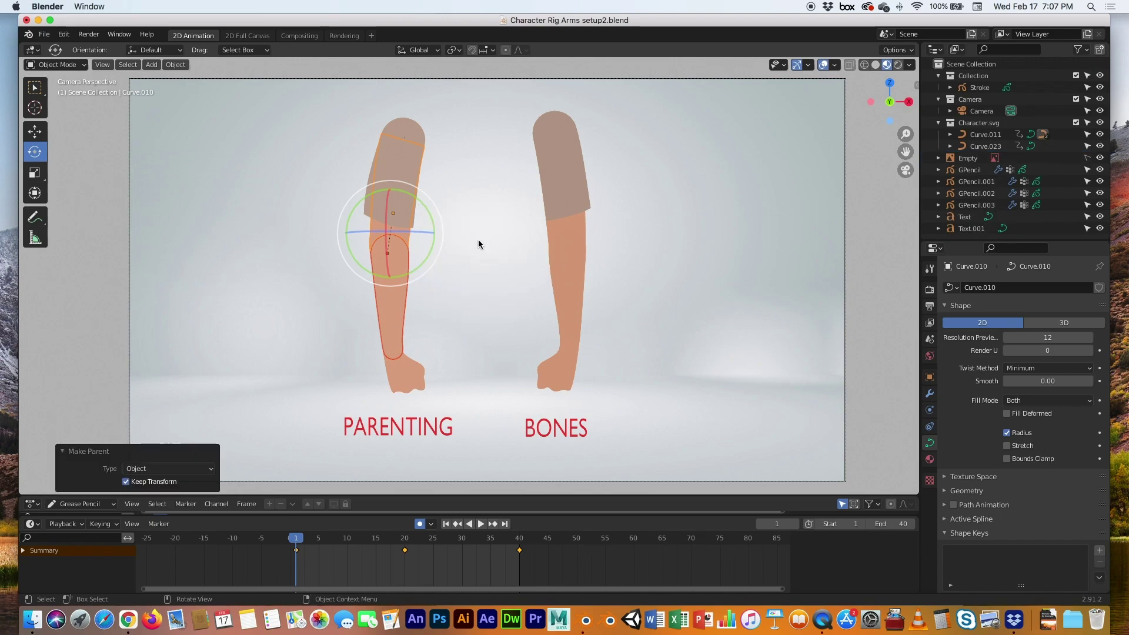
click(418, 132)
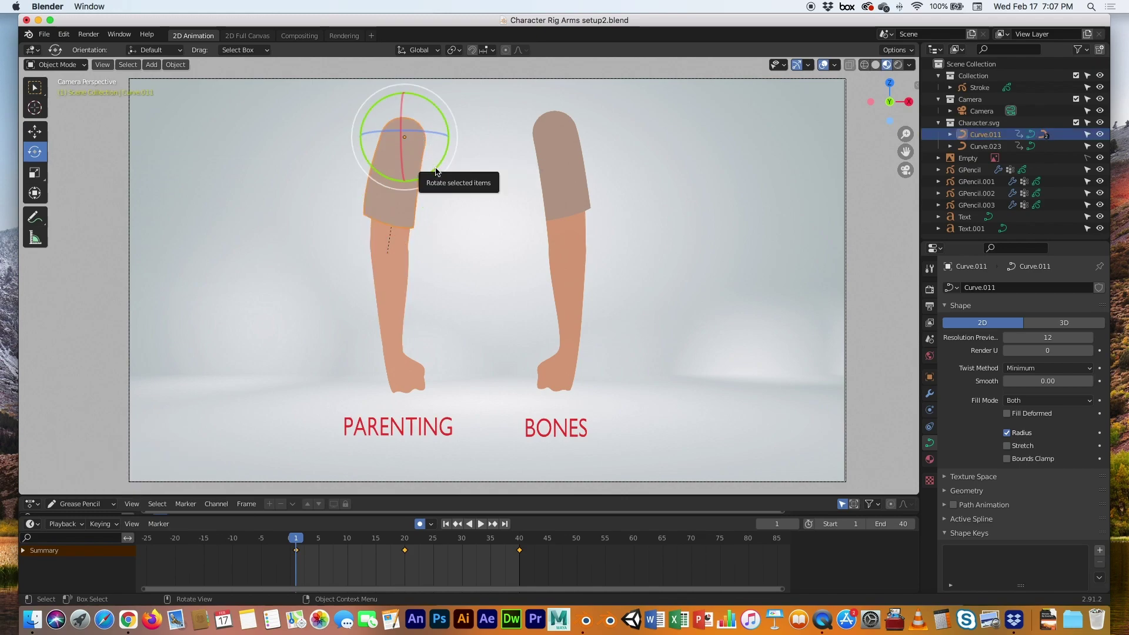
drag(438, 163, 429, 220)
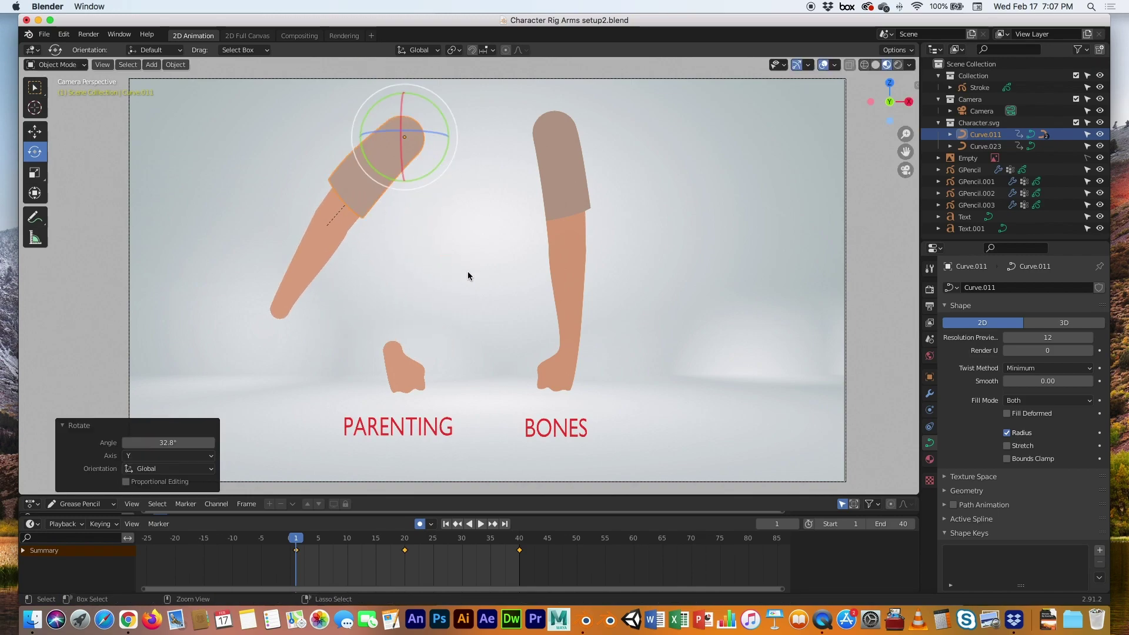
Undo the sleeve's test rotation, and parent the hand, Curve.023, to the forearm, Curve.024, with Object (Keep Transform)
key(ctrl+z)
click(422, 373)
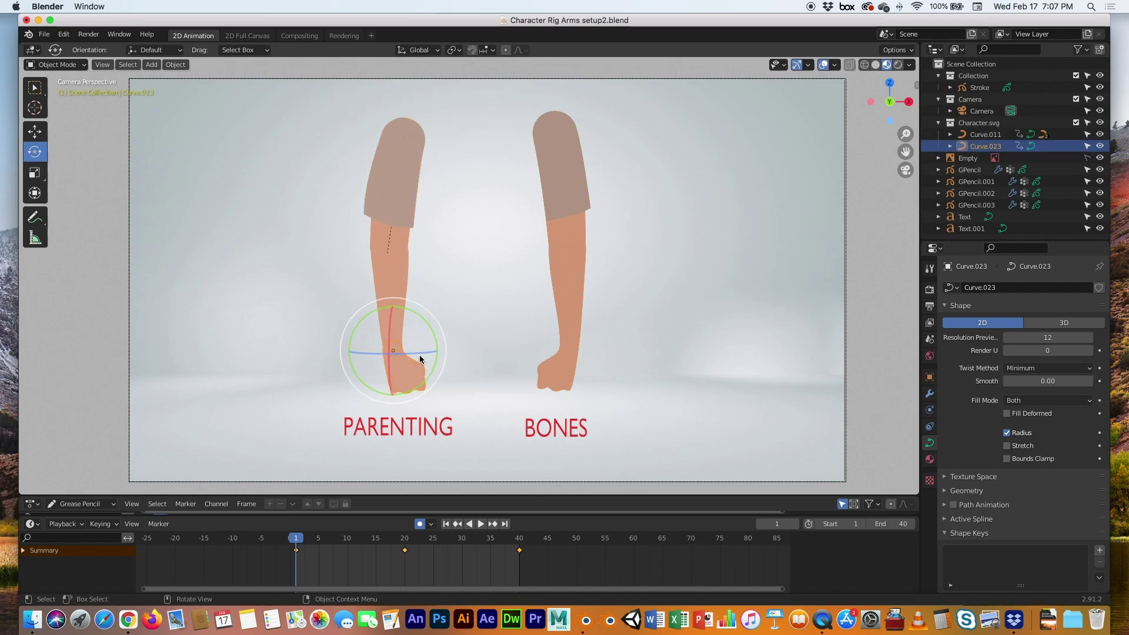
click(404, 289)
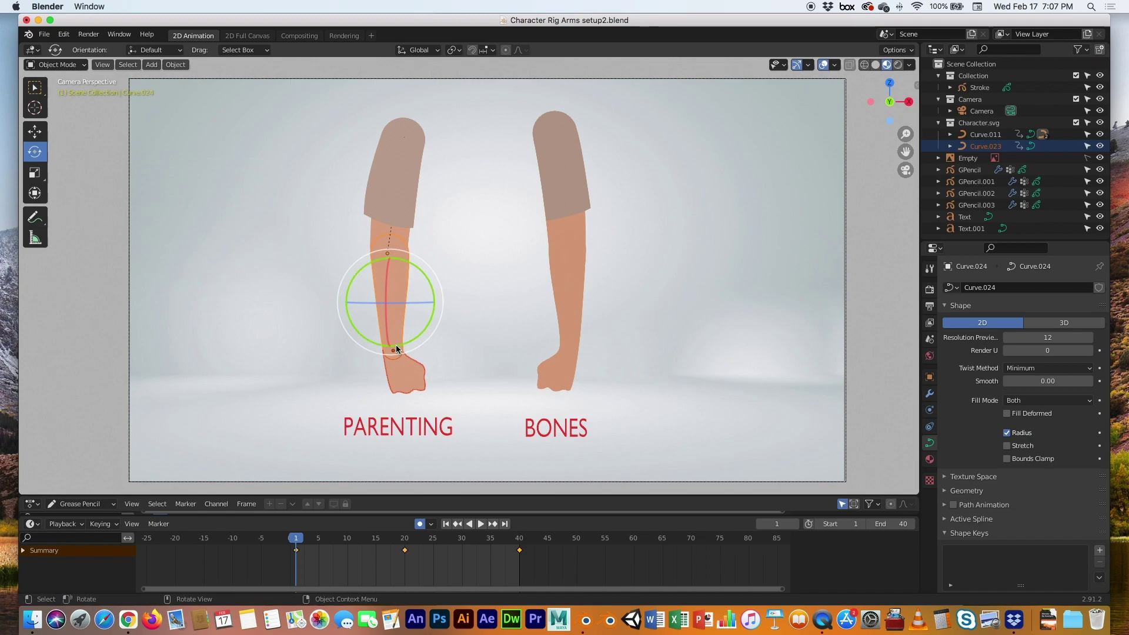
key(super+p)
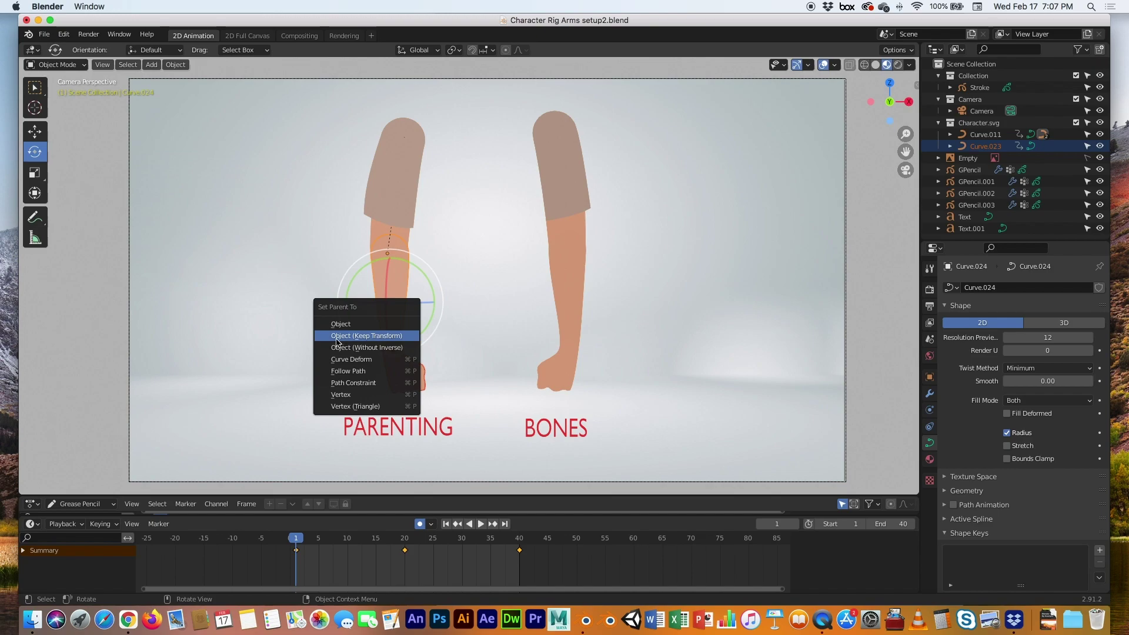
click(362, 339)
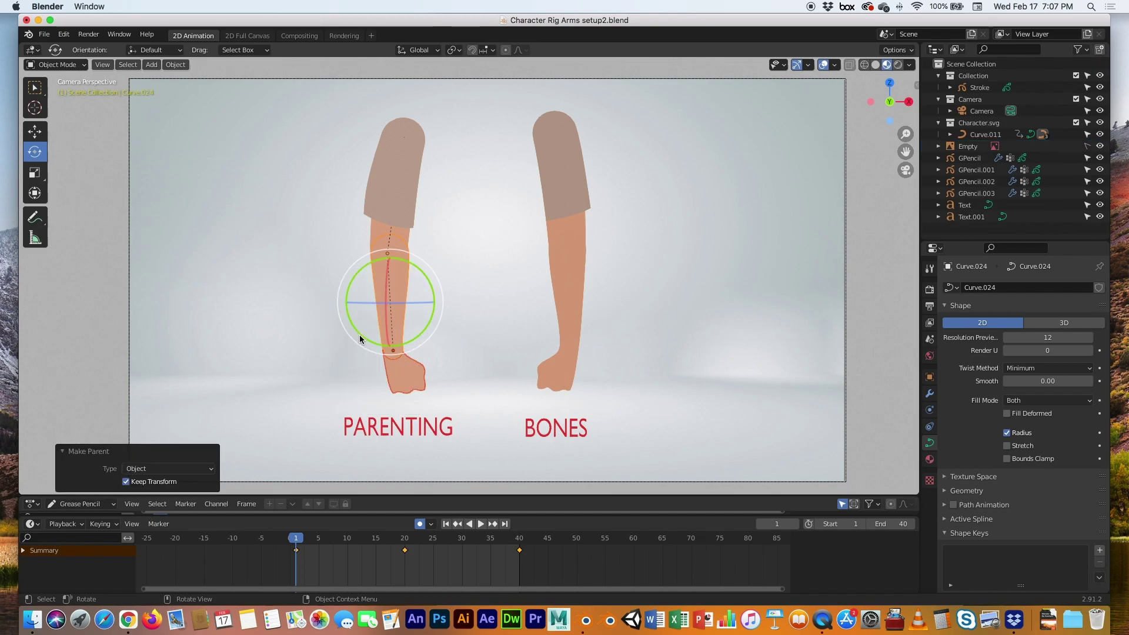
click(450, 340)
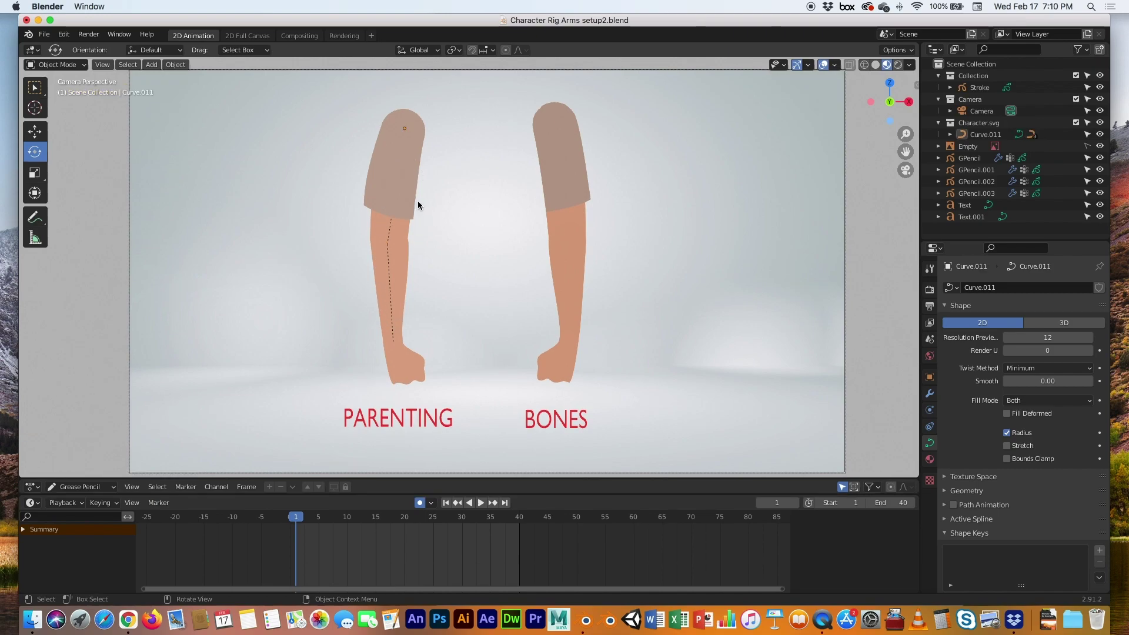
Keyframe the PARENTING arm's sleeve by rotating it about 1° around Y at frame 1 and about 66° at frame 20
click(415, 192)
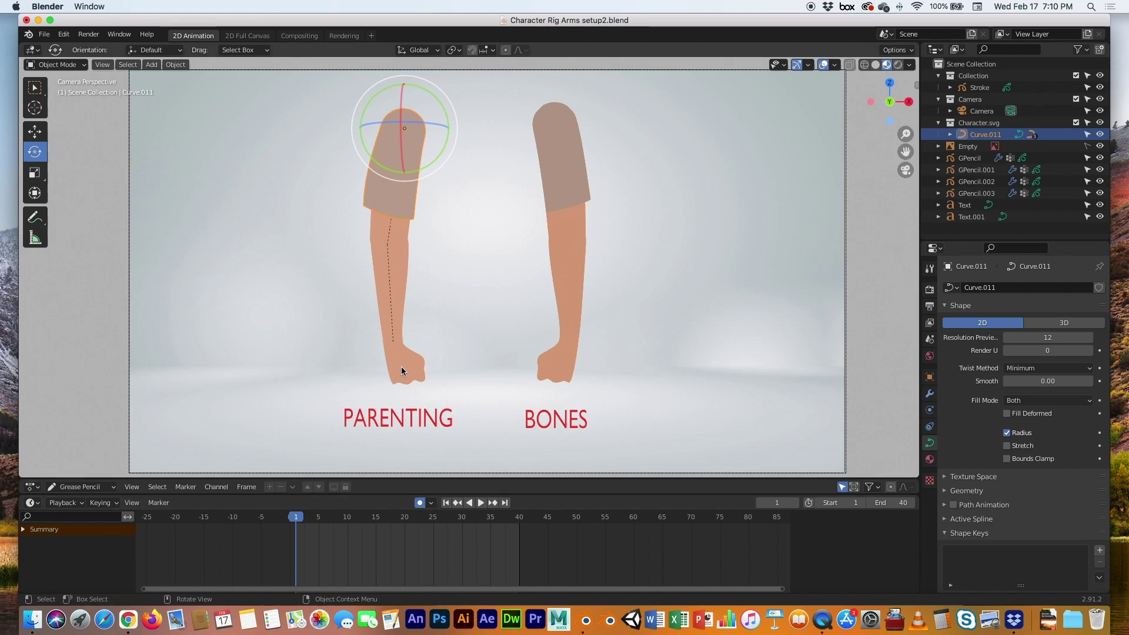
drag(435, 153, 438, 152)
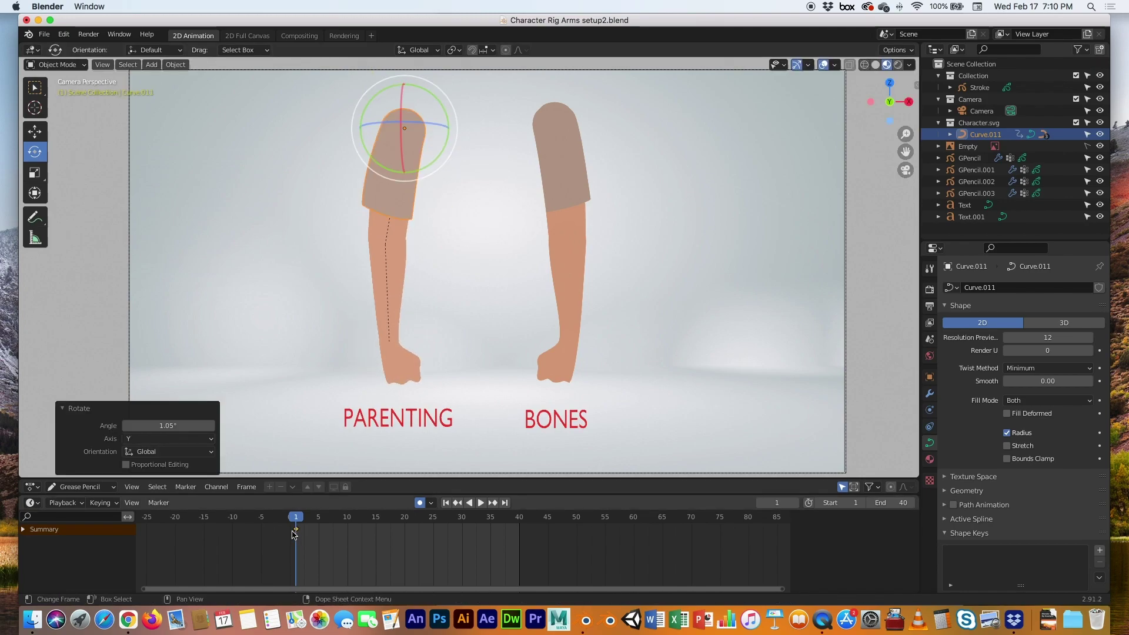
key(space)
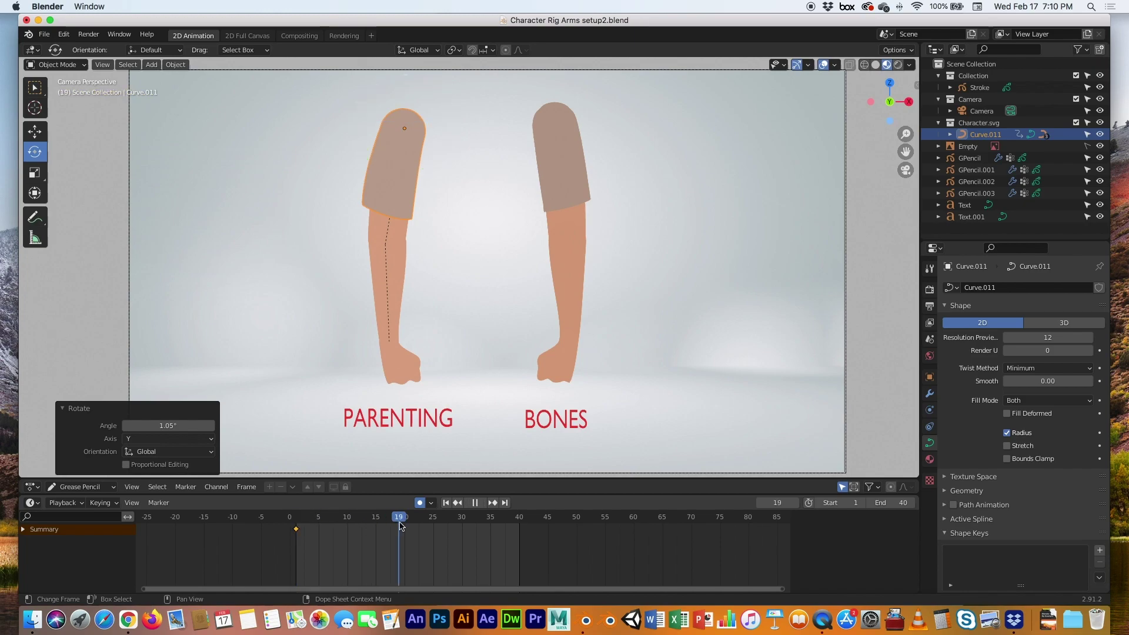
key(space)
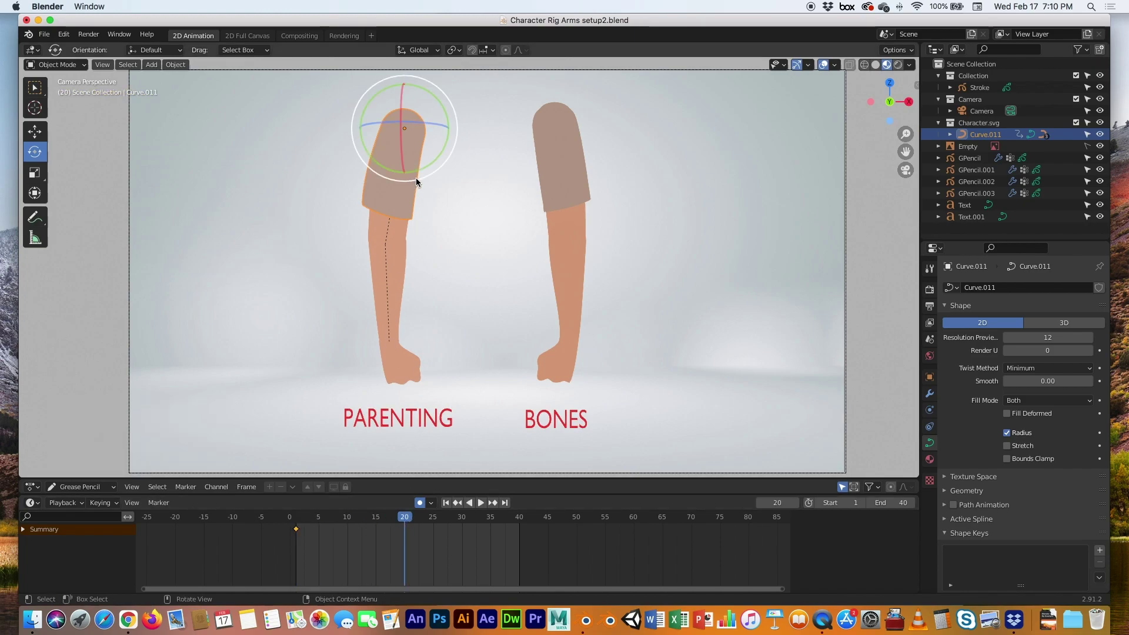
drag(431, 168, 361, 212)
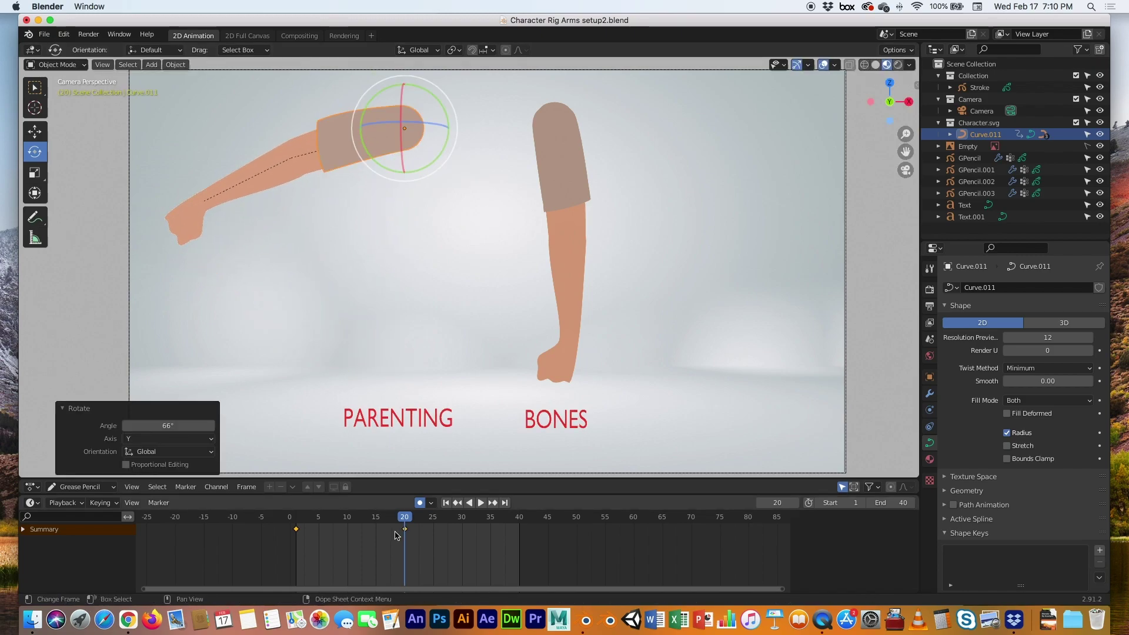
Keyframe the sleeve at frame 40 by rotating it about -39° around Y, and play the motion back, stopping at frame 1
drag(410, 521, 519, 521)
drag(429, 160, 462, 141)
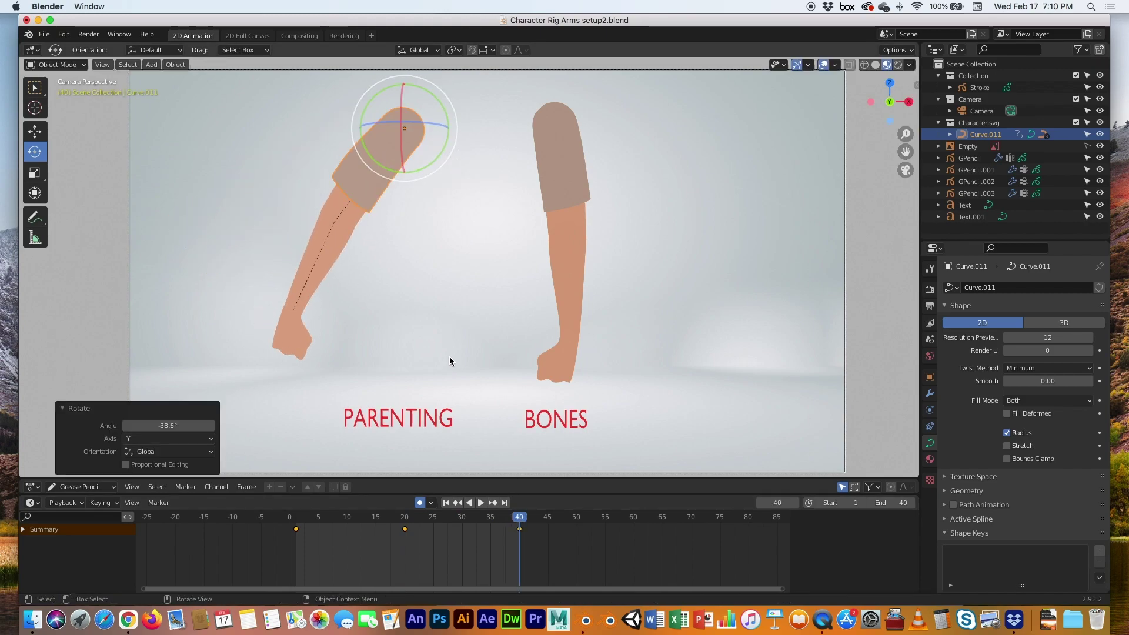
key(space)
drag(519, 520, 298, 520)
key(space)
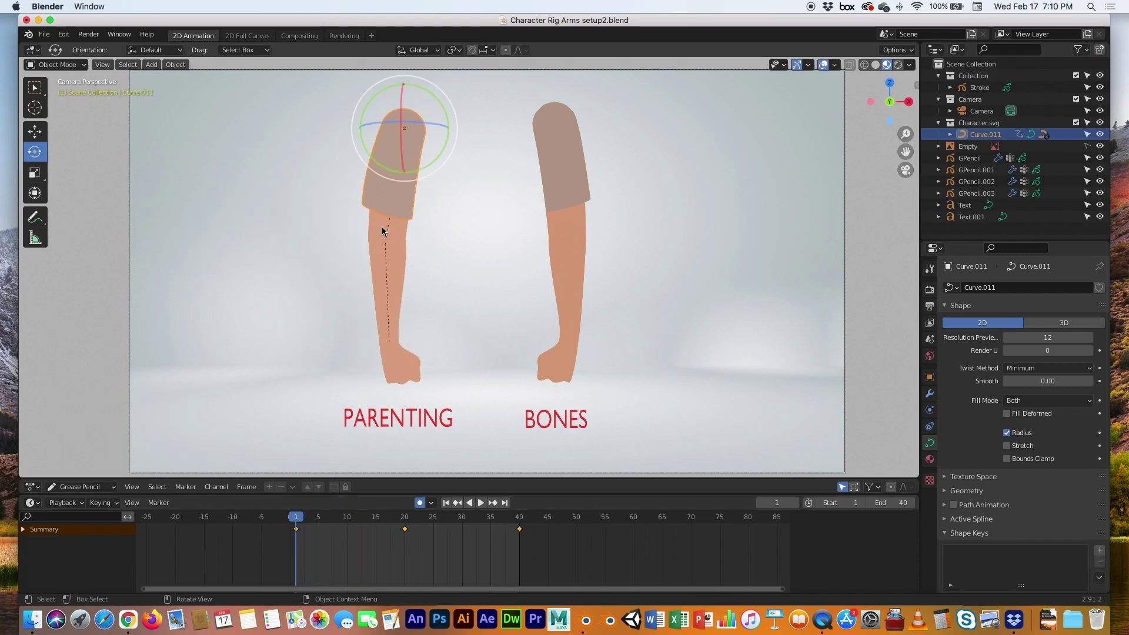
Keyframe the forearm with a slight rotation at frame 1, and at frame 20 rotate it about -73° and a further -16° around Y
click(404, 264)
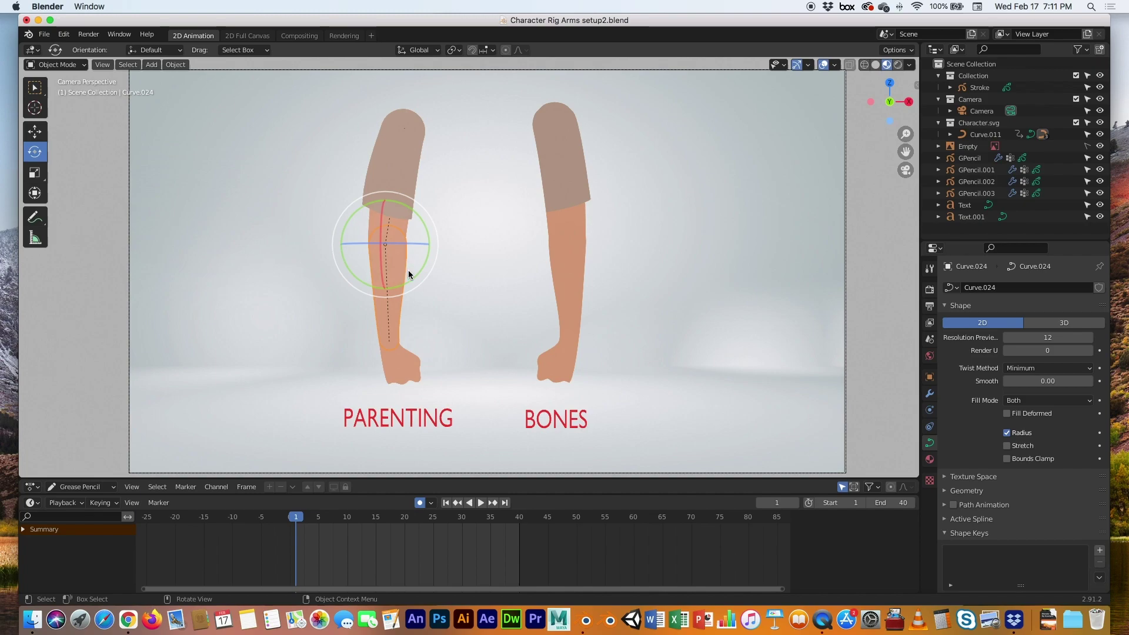
drag(414, 272, 411, 271)
drag(297, 520, 405, 520)
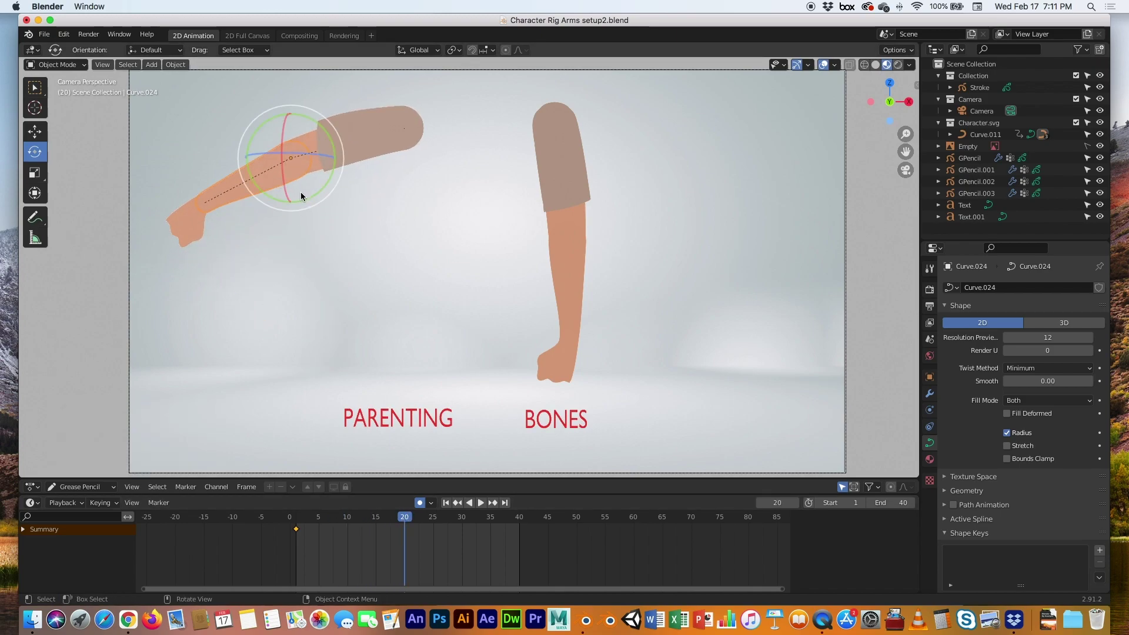
drag(302, 196, 355, 143)
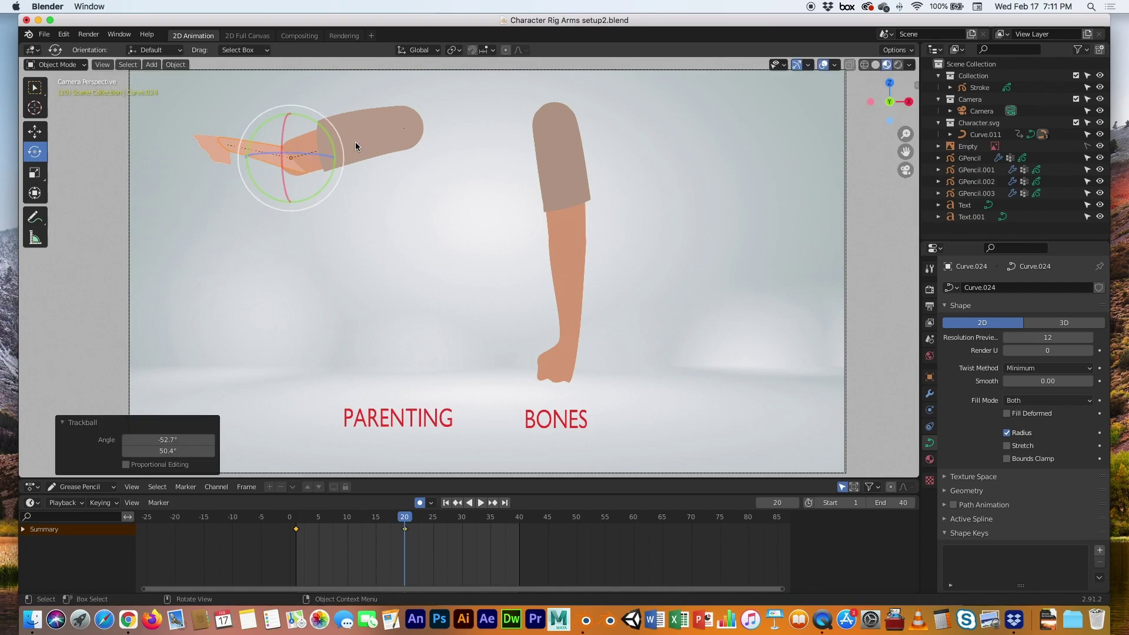
key(ctrl+z)
drag(317, 188, 344, 121)
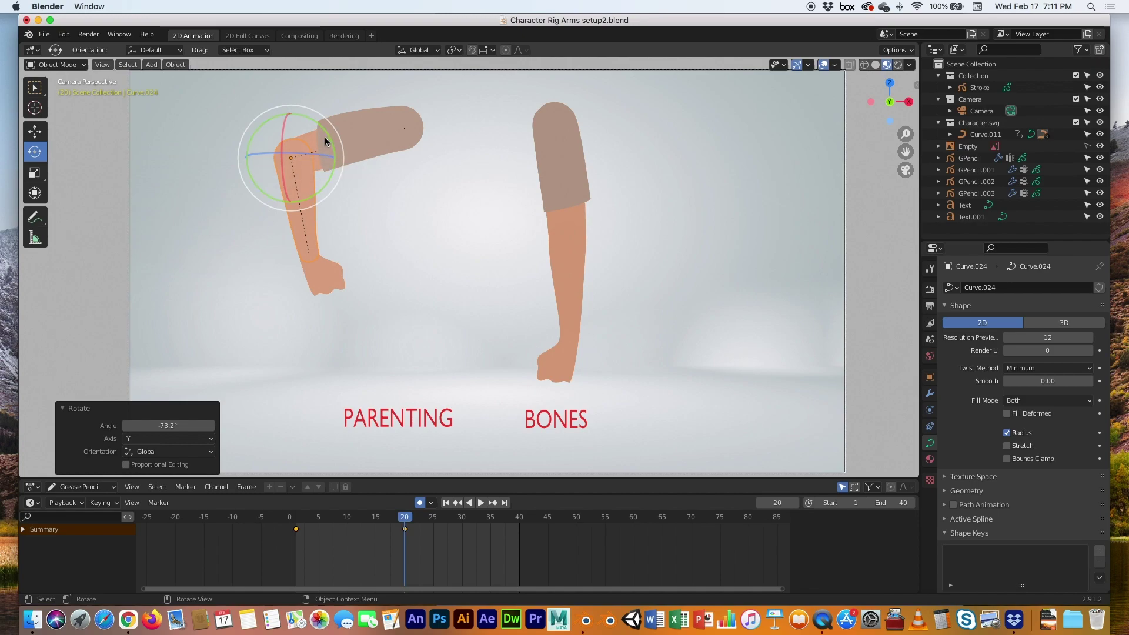
drag(326, 133, 317, 124)
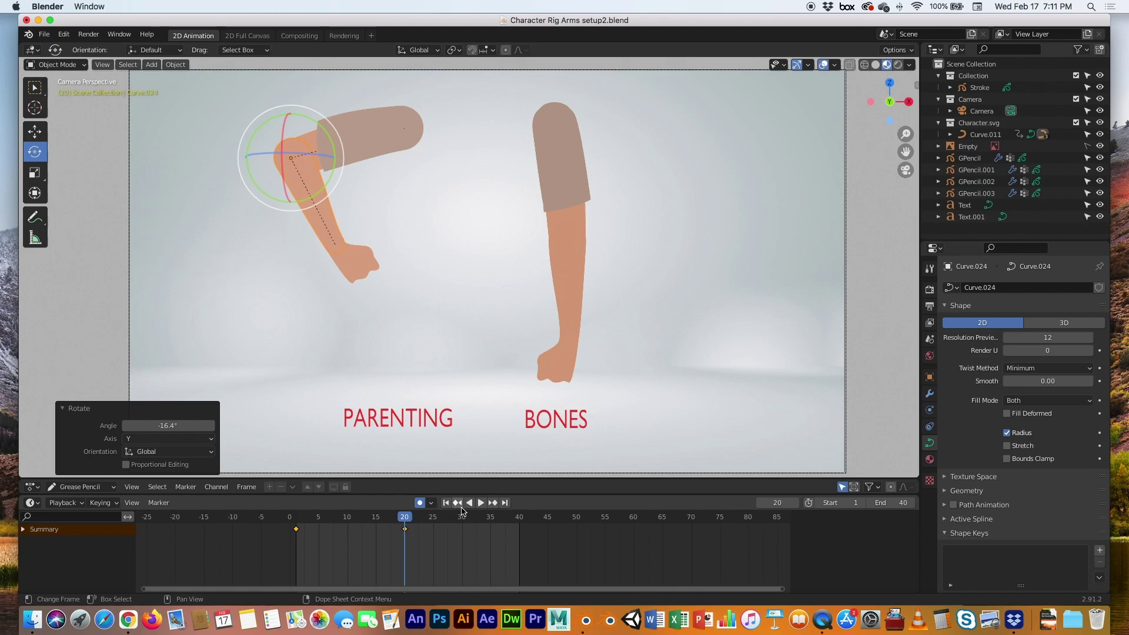
Keyframe the forearm at frame 40 by rotating it about 18° around Y, and play the motion back, stopping at frame 1
click(518, 519)
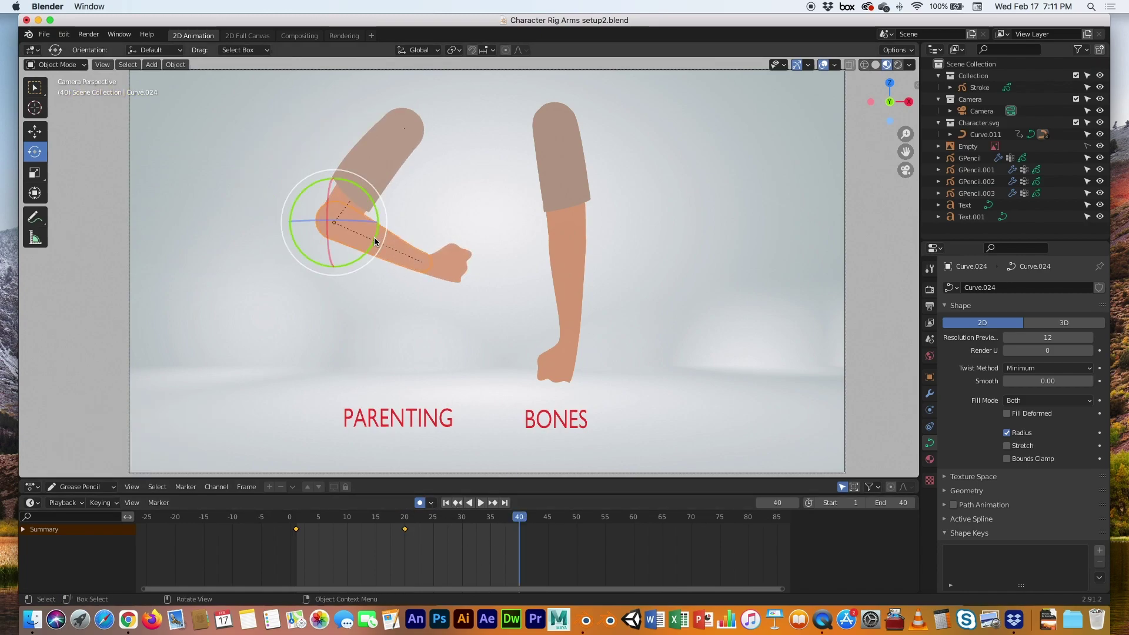
drag(367, 244, 361, 267)
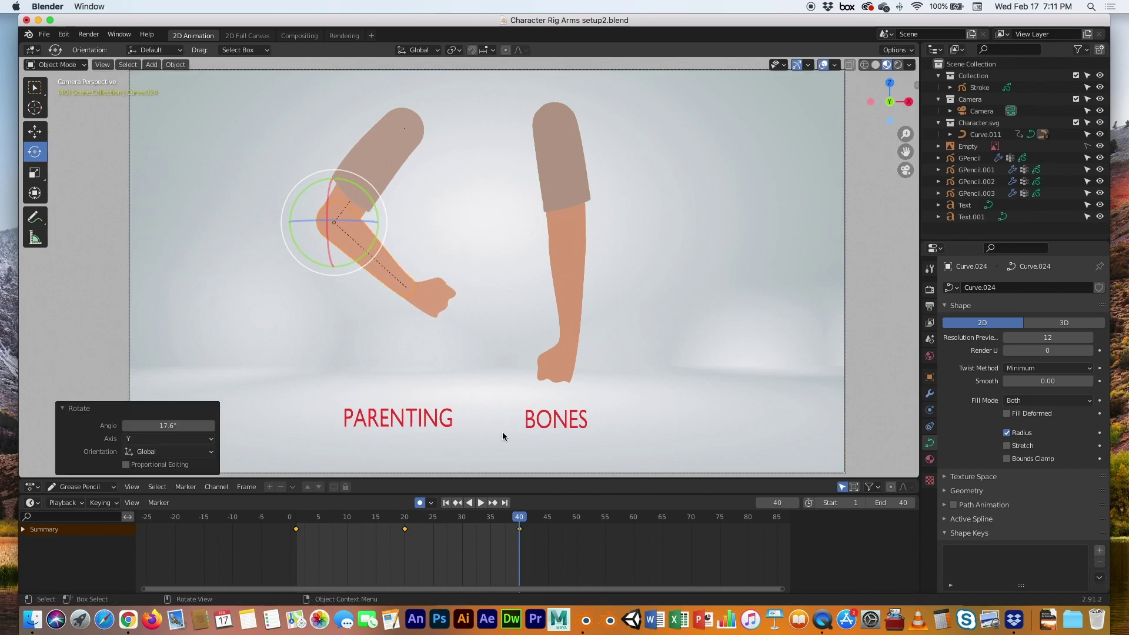
key(space)
drag(331, 518, 295, 520)
key(space)
Keyframe the hand by rotating it about -1.3° around Y at frame 1, and bend it upward at frame 20
click(392, 371)
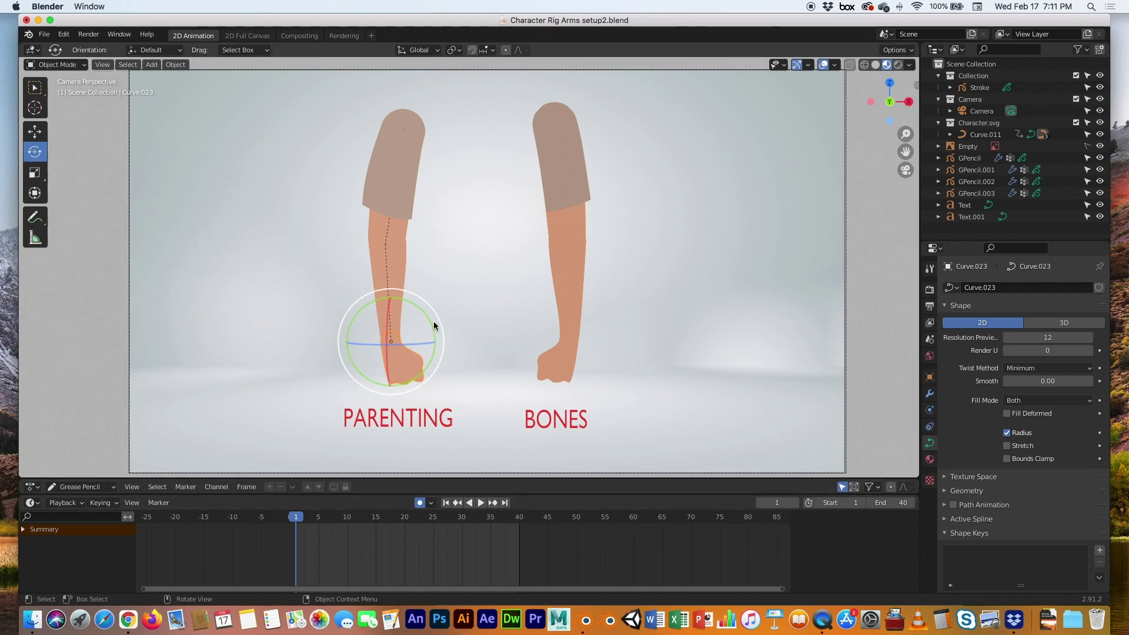
drag(431, 322, 431, 321)
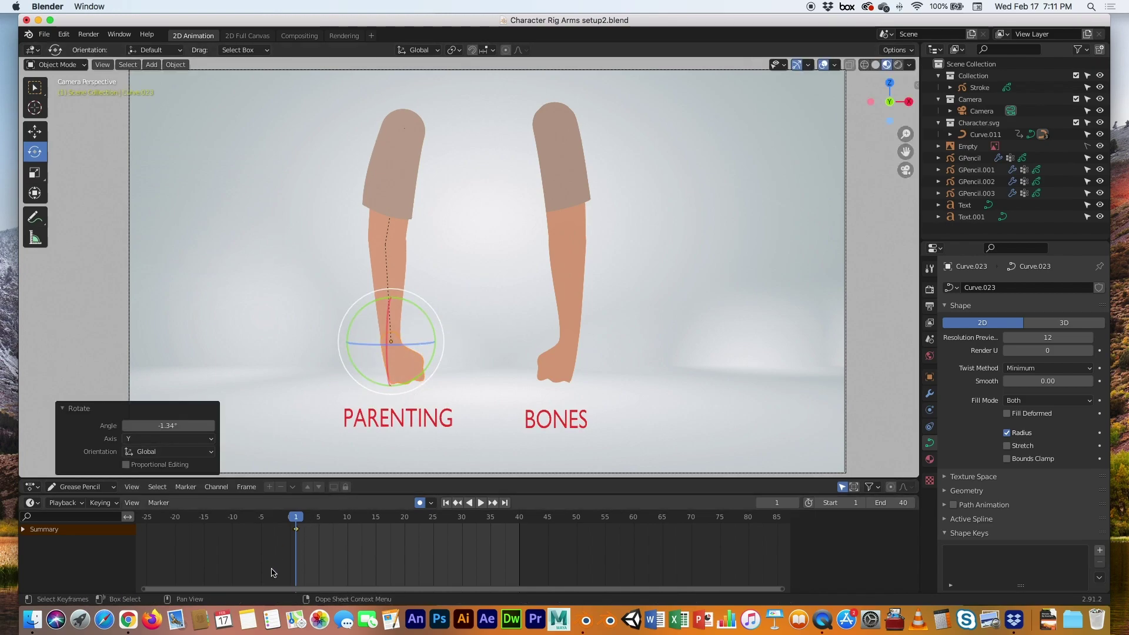
drag(296, 520, 404, 520)
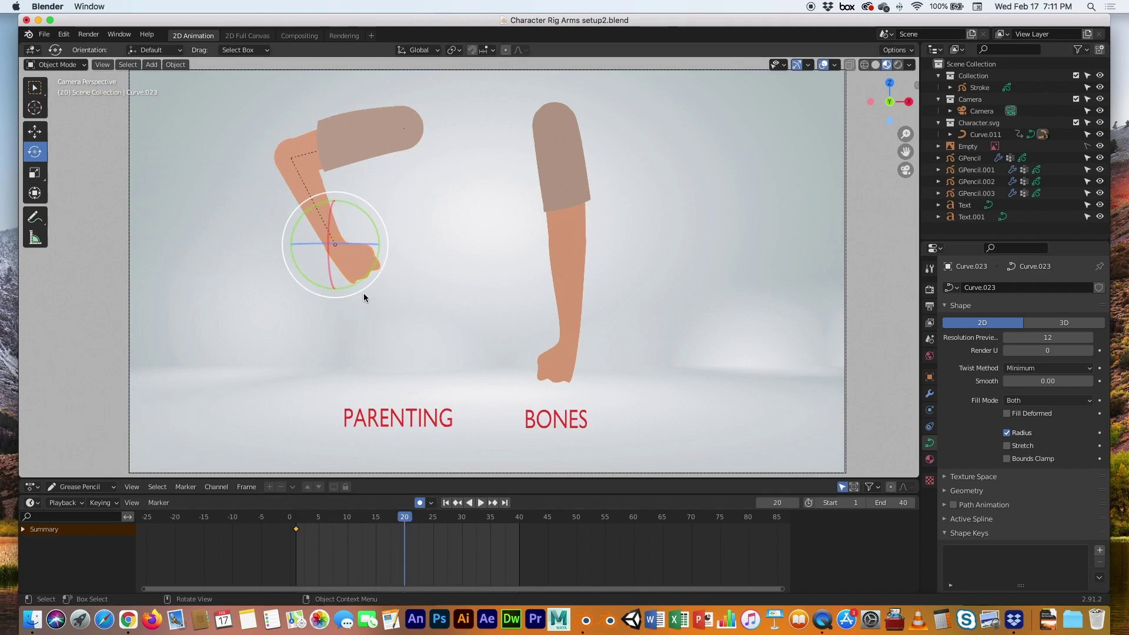
drag(360, 280, 374, 257)
Keyframe the hand at frame 40 by rotating it about 23° around Y, and play back the arm's full animation
key(space)
click(520, 528)
drag(447, 273, 451, 288)
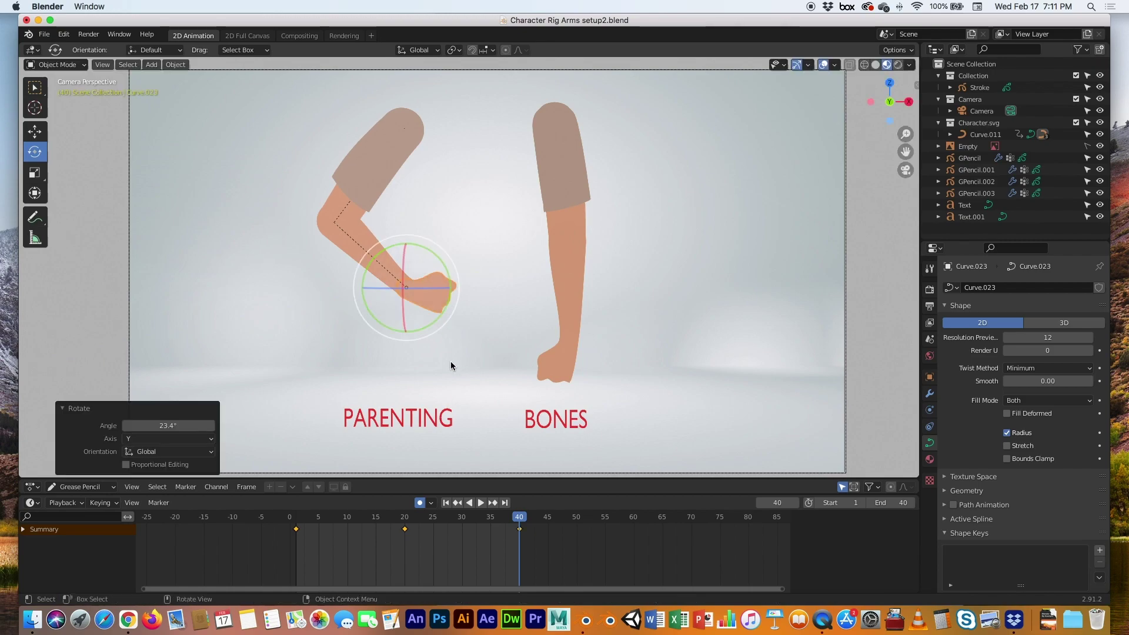
click(480, 503)
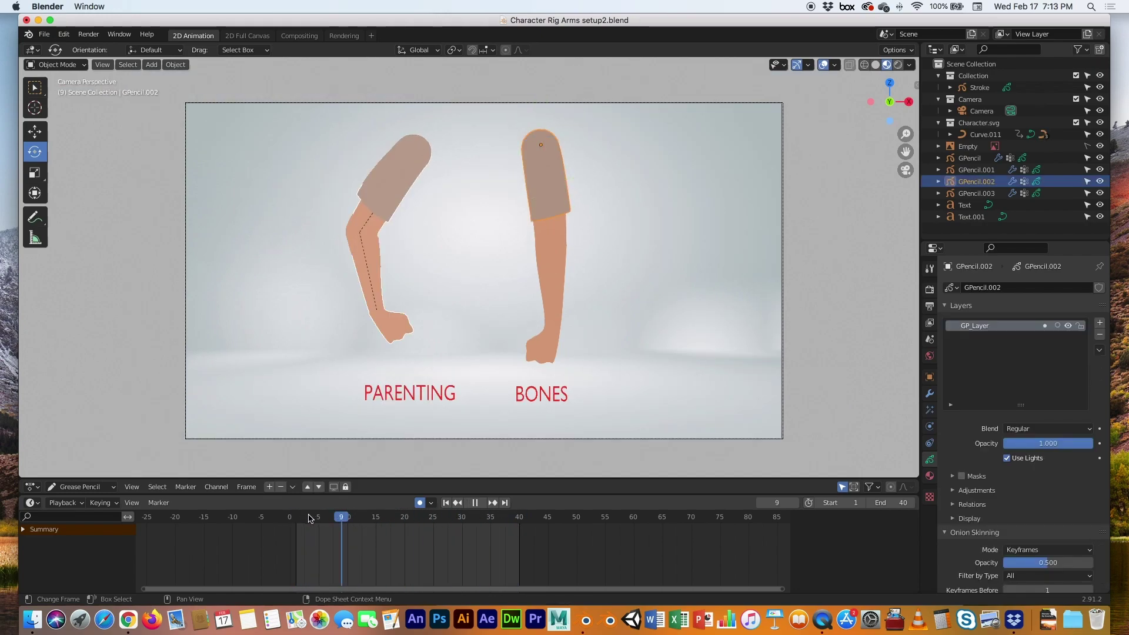
key(space)
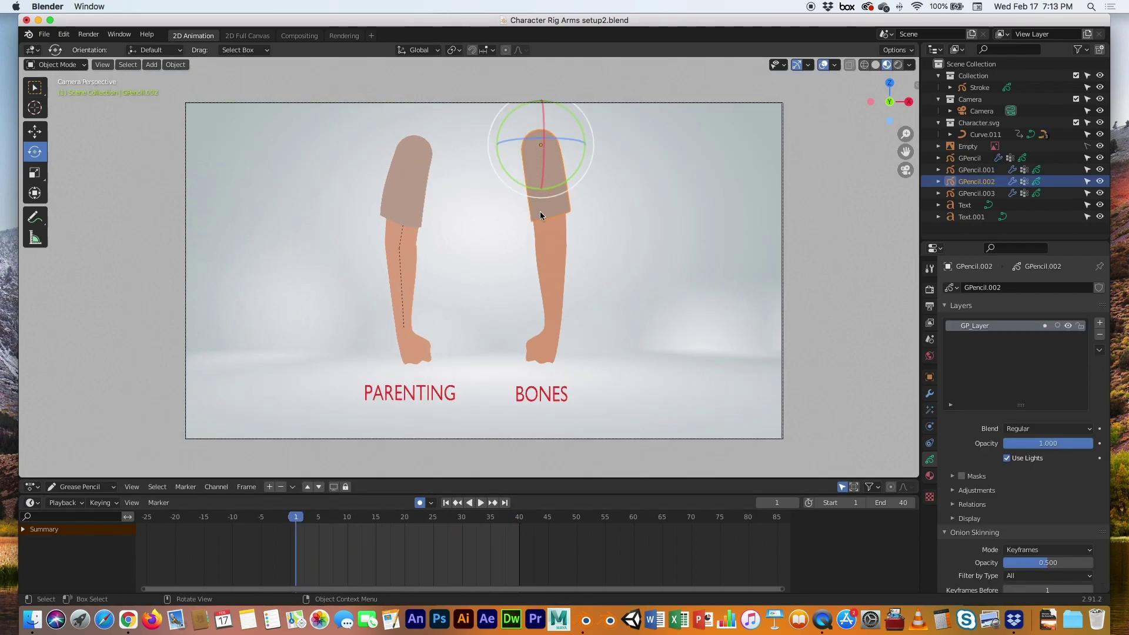
Clear the selection and add an armature to the scene
click(628, 255)
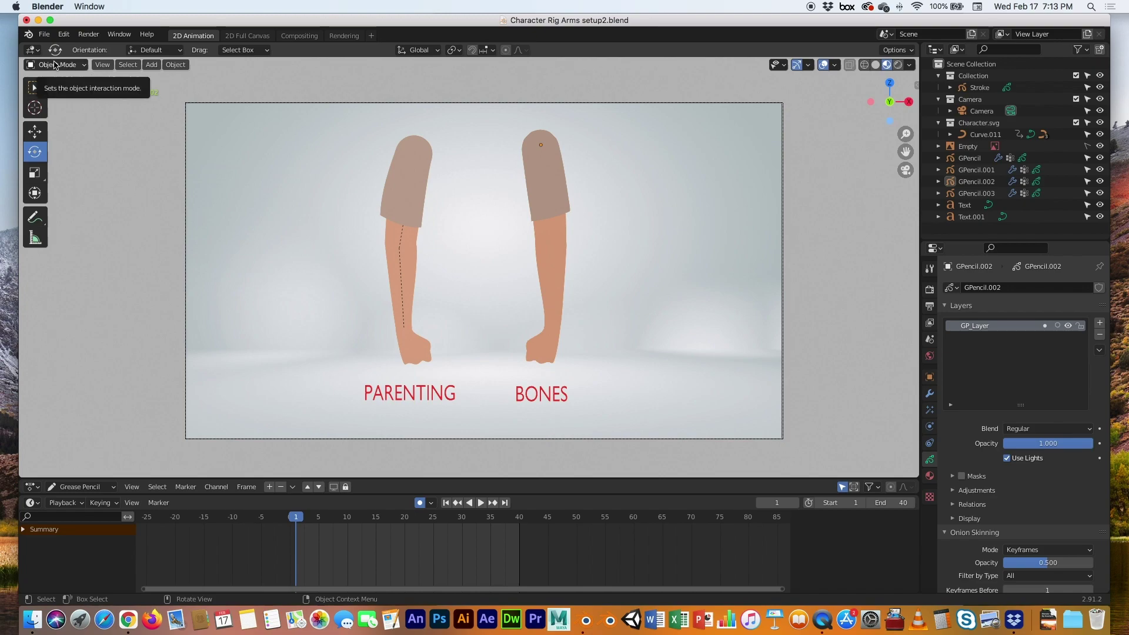
scroll(554, 257, up, 2)
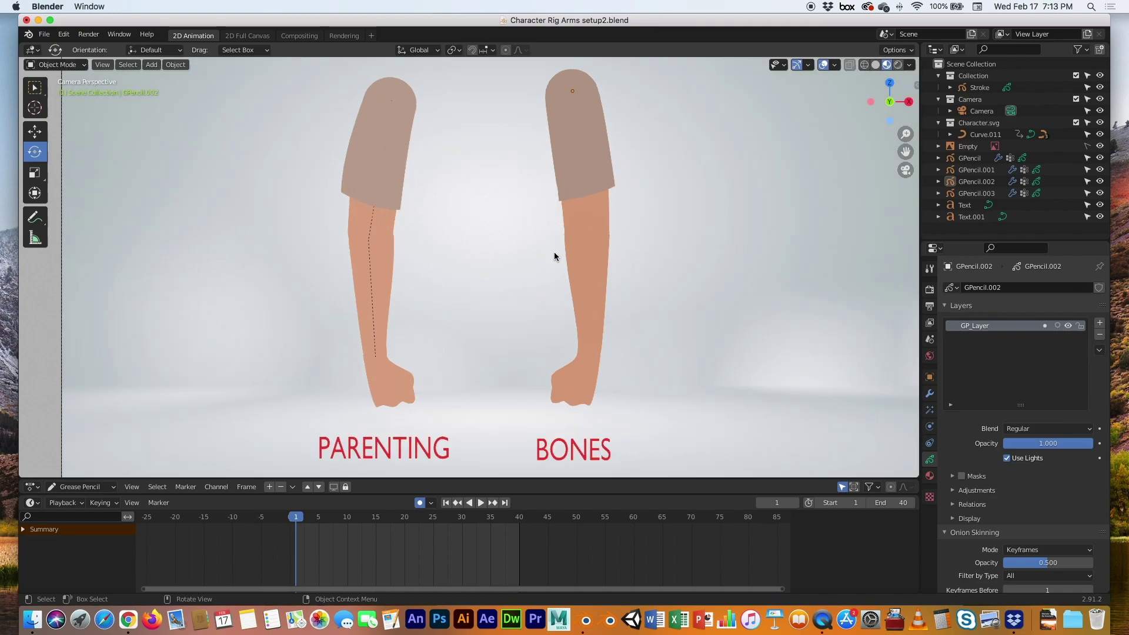
shift+middle_drag(559, 245, 462, 250)
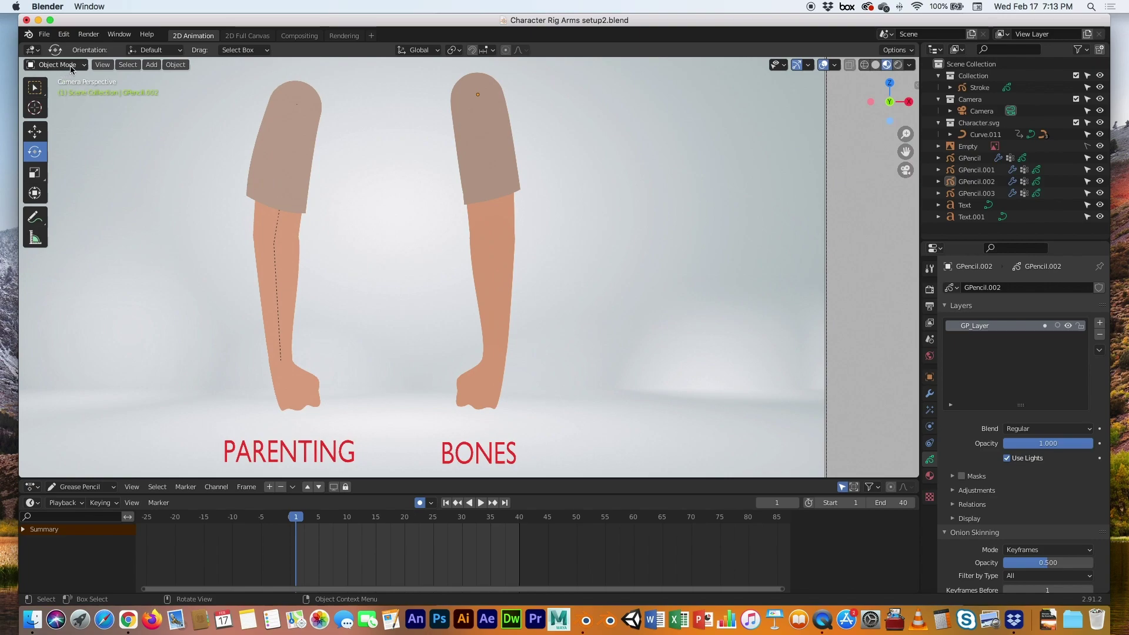
click(151, 66)
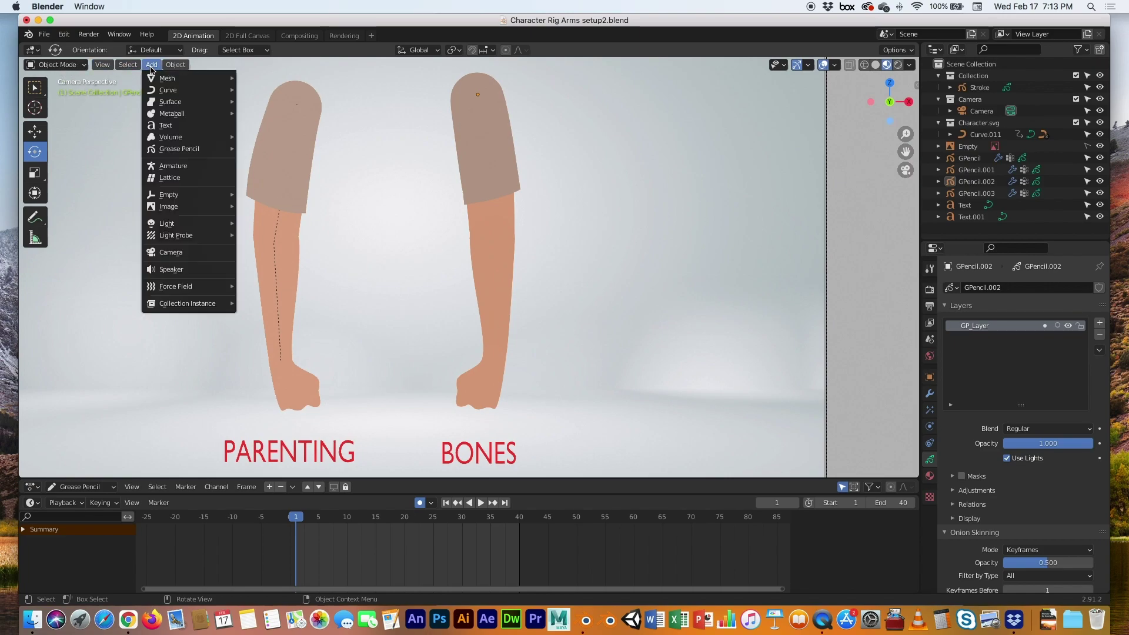
click(154, 165)
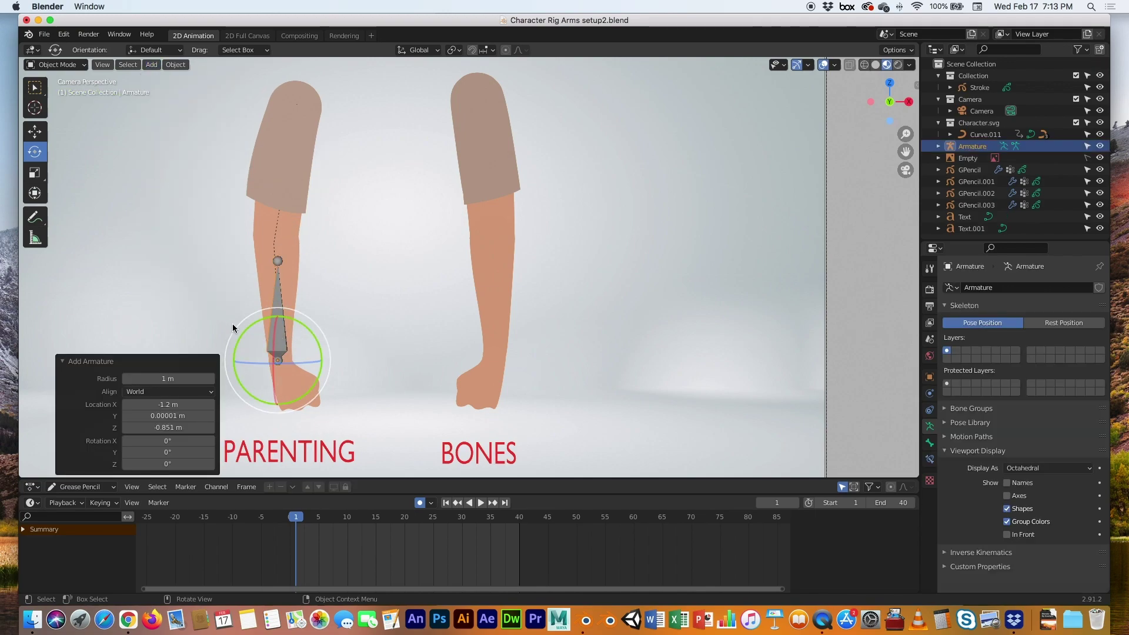
Move the armature about 2 m in X and 2.67 m in Z to the BONES arm's shoulder, and switch it to Edit Mode
click(36, 89)
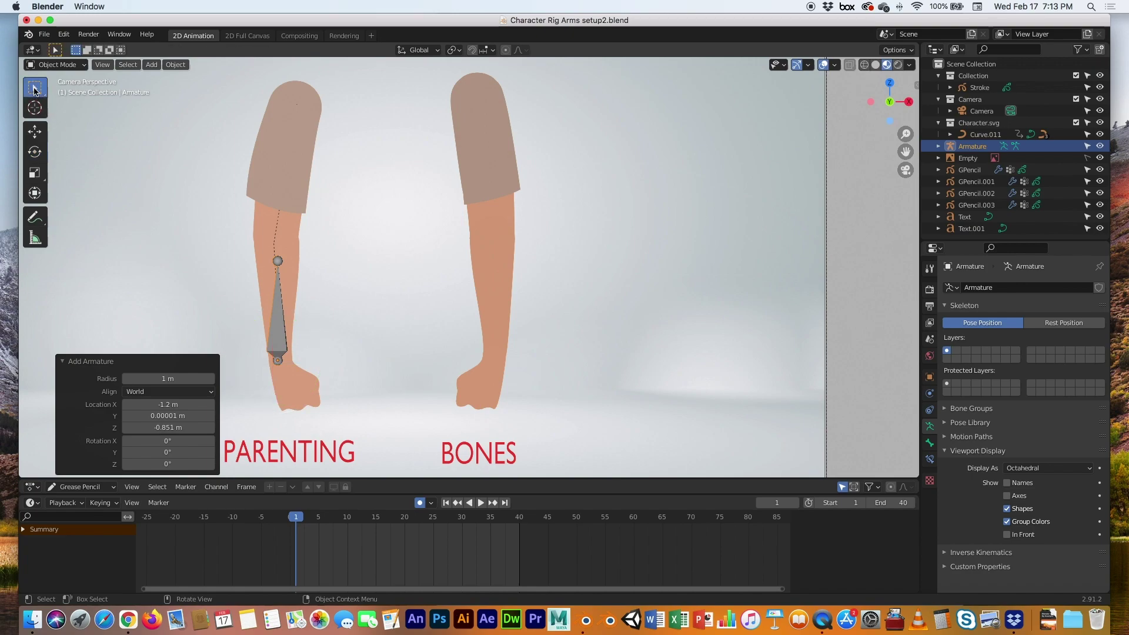
click(35, 131)
drag(291, 348, 475, 97)
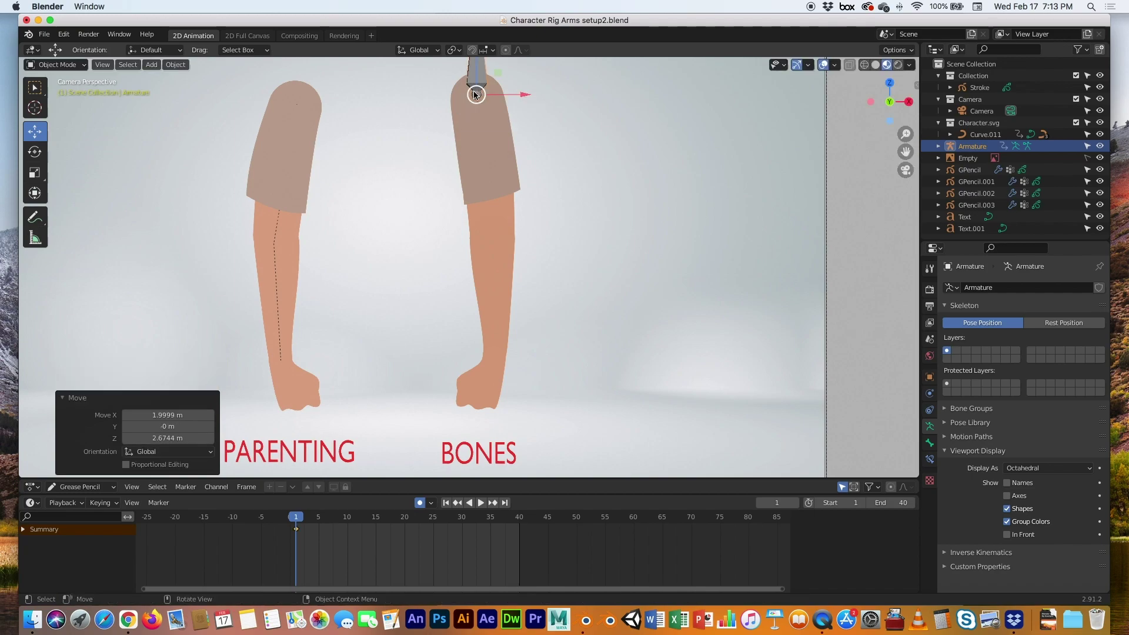
shift+middle_drag(540, 137, 541, 233)
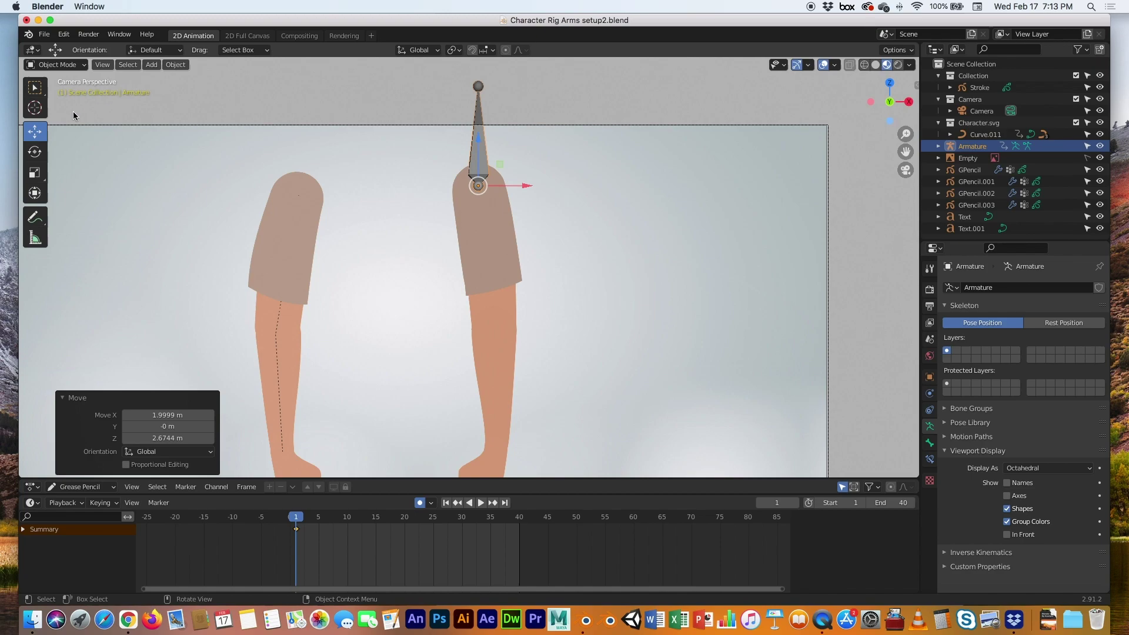
click(68, 65)
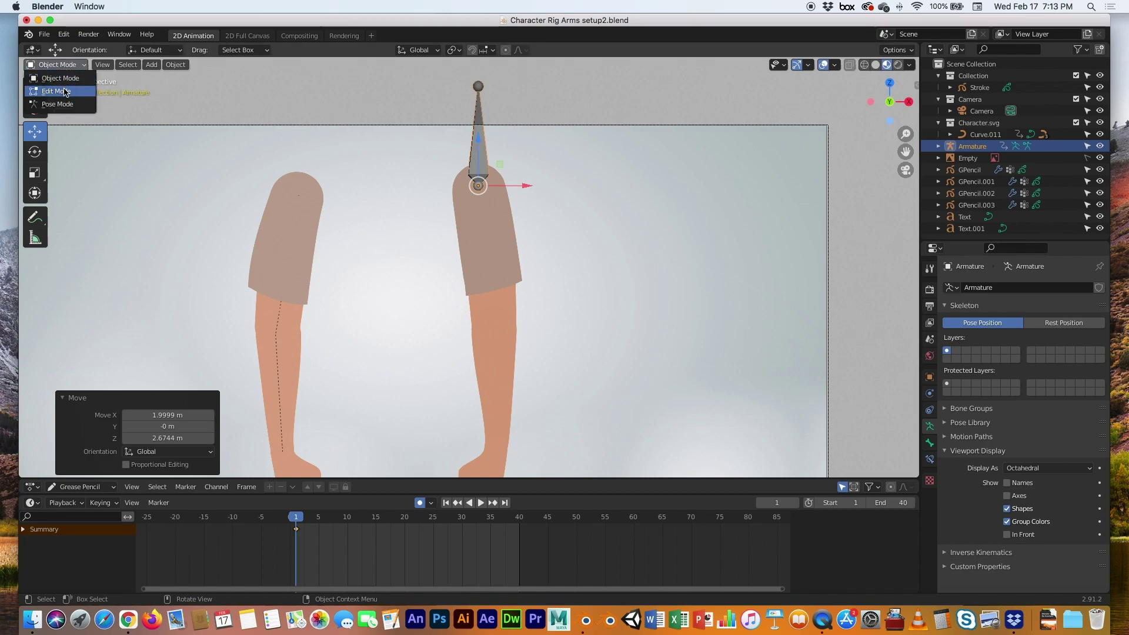
click(58, 91)
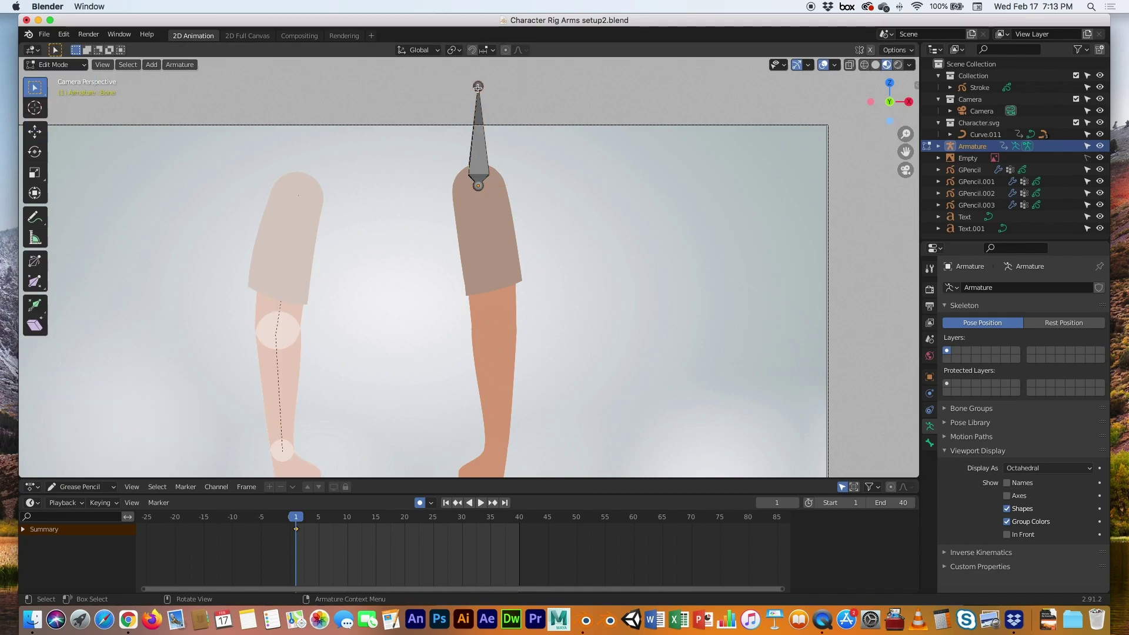
Move the bone's tip about 0.13 m in X and -2.38 m in Z to the elbow, and extrude a forearm bone to the wrist
click(35, 130)
drag(478, 87, 494, 324)
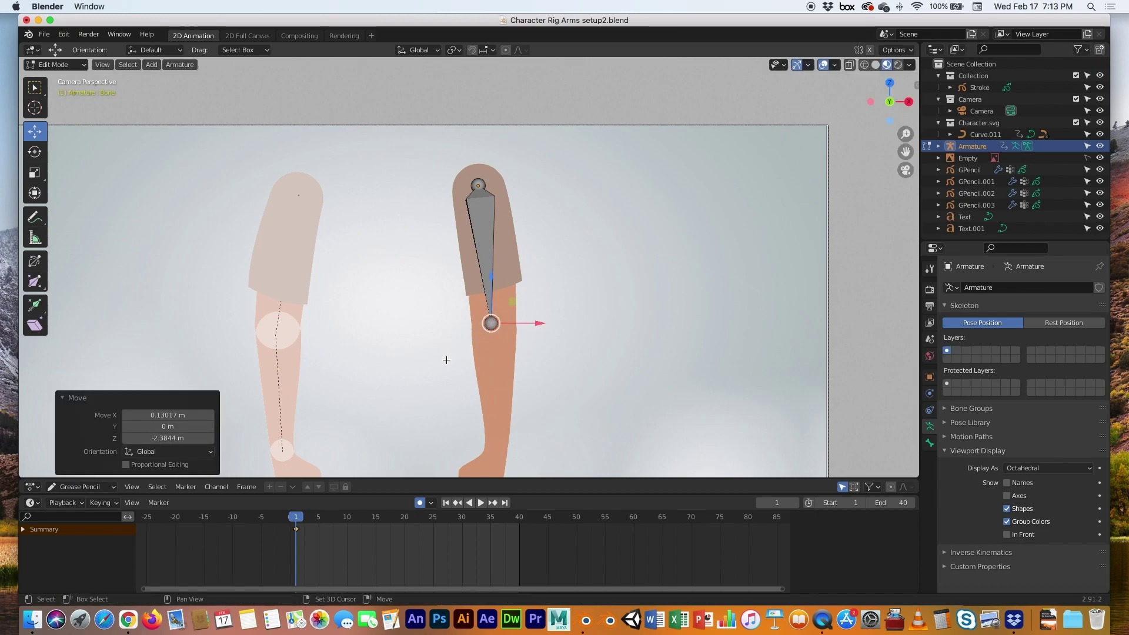
scroll(482, 222, down, 5)
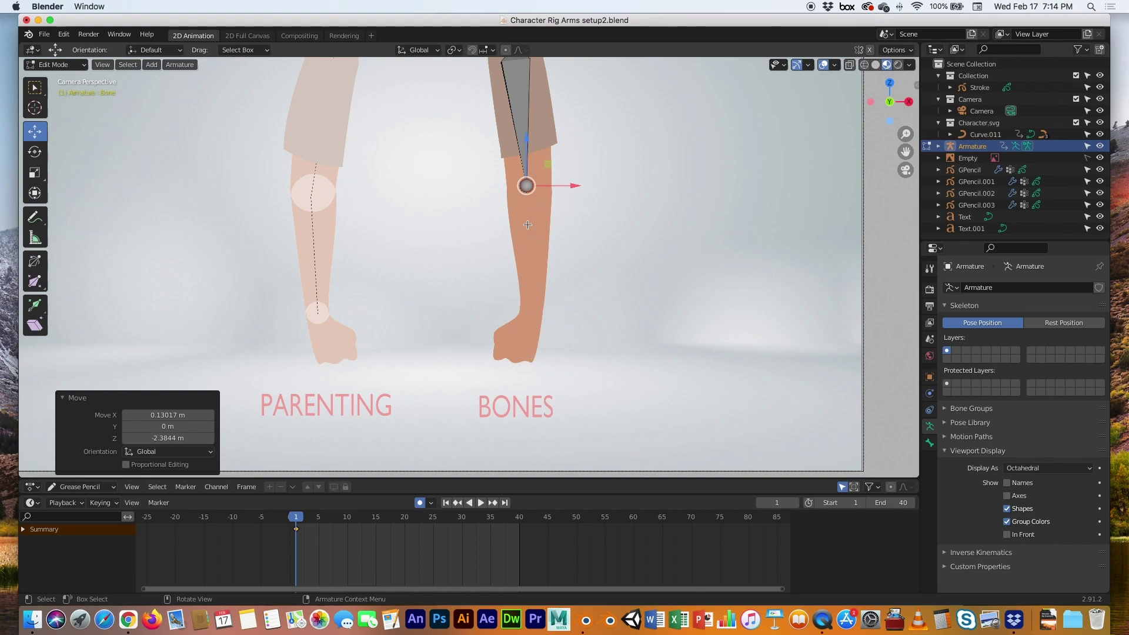
key(e)
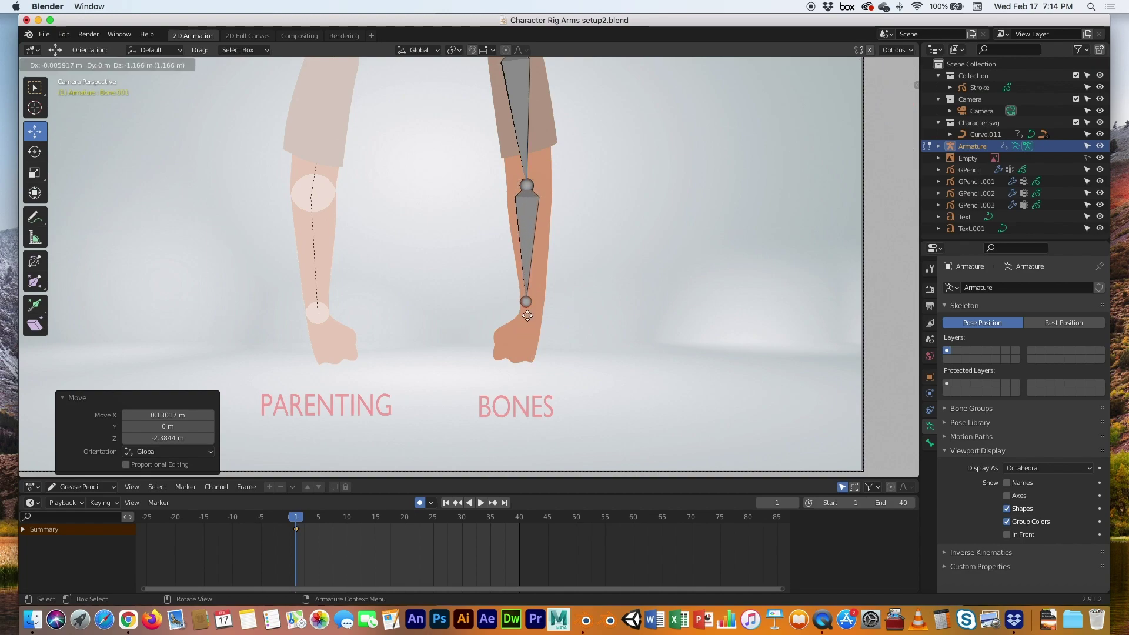
click(532, 326)
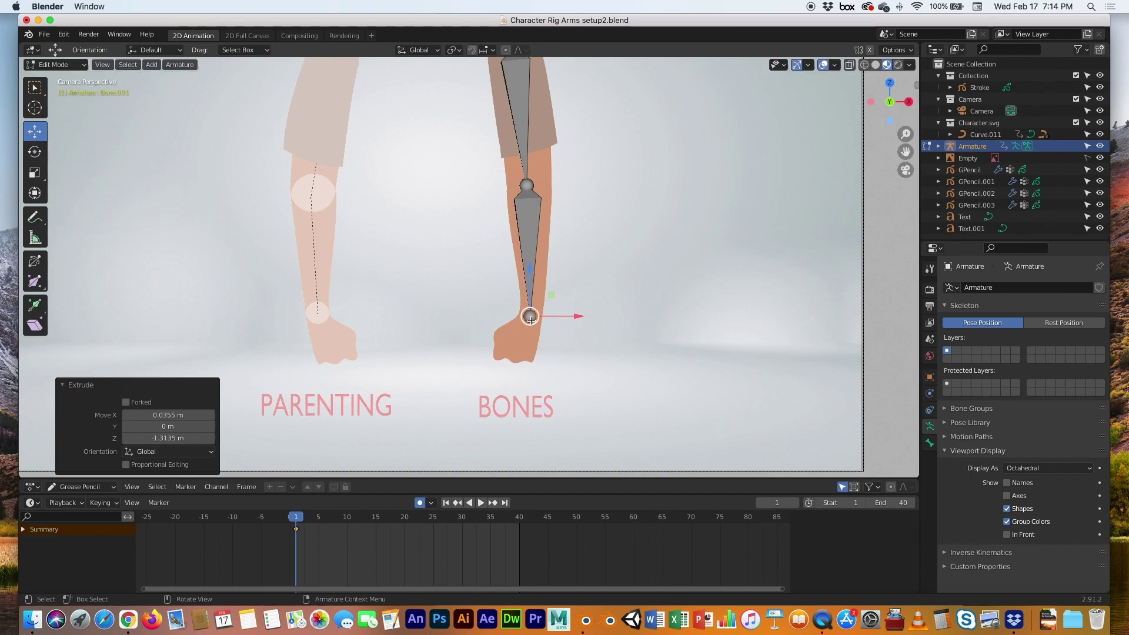
Extrude a hand bone from the wrist by about -0.2 m in X and -0.46 m in Z, and return to Object Mode
key(e)
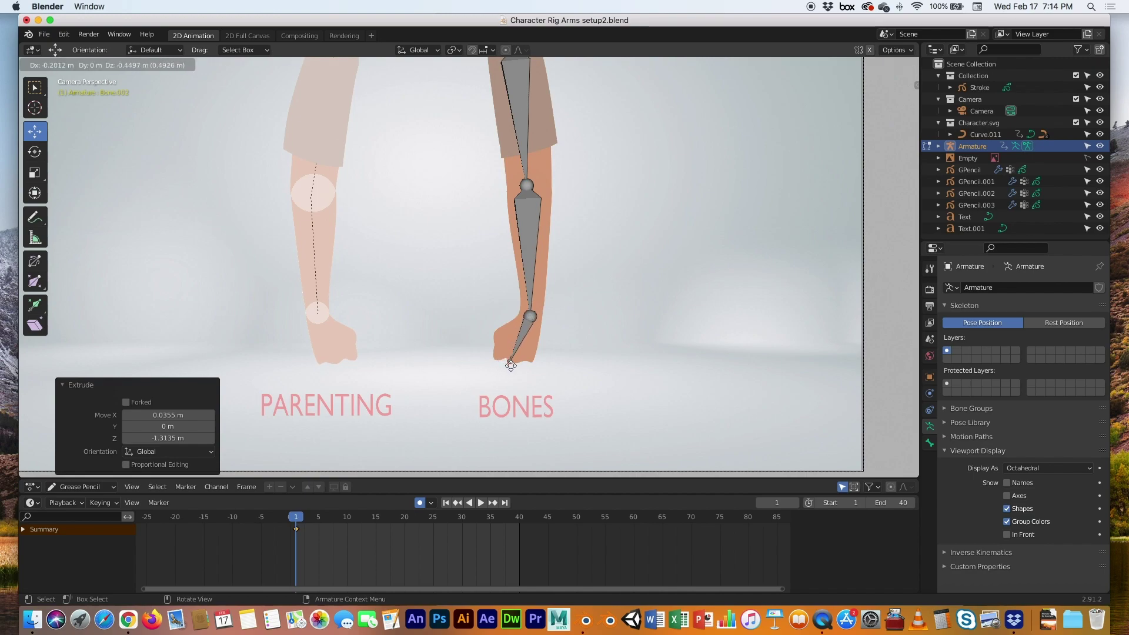
click(510, 365)
key(Home)
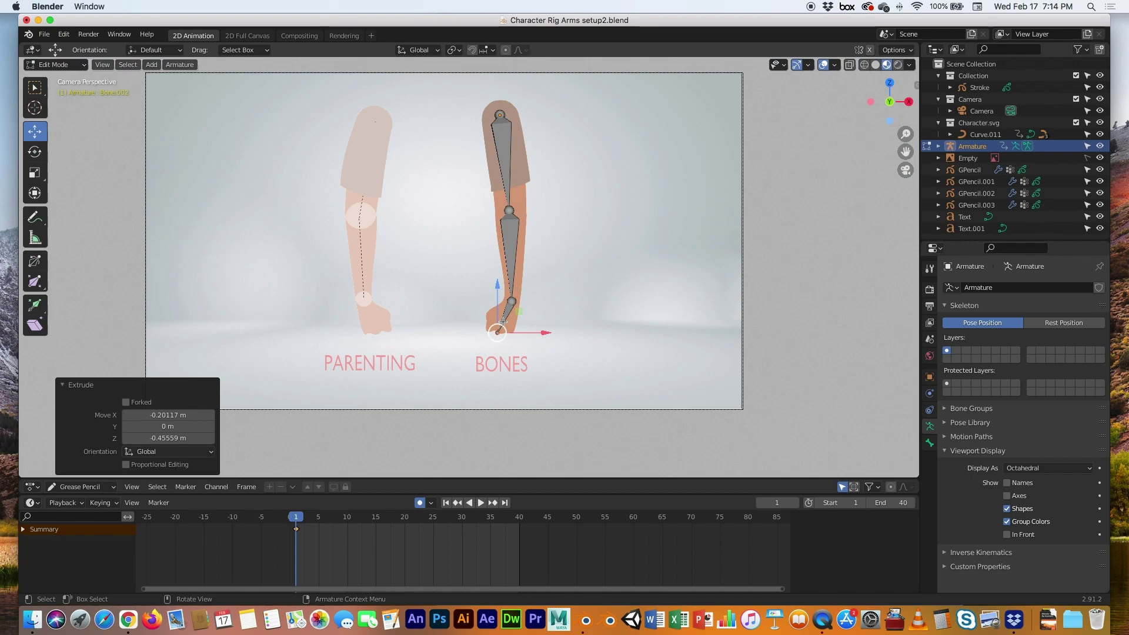
click(41, 89)
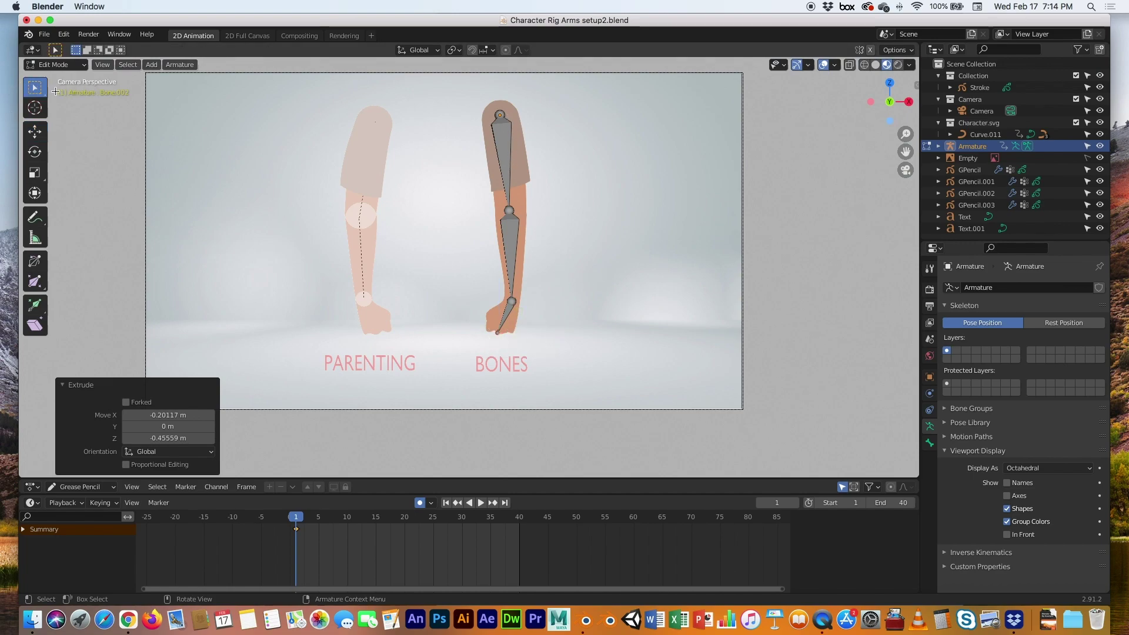
click(62, 64)
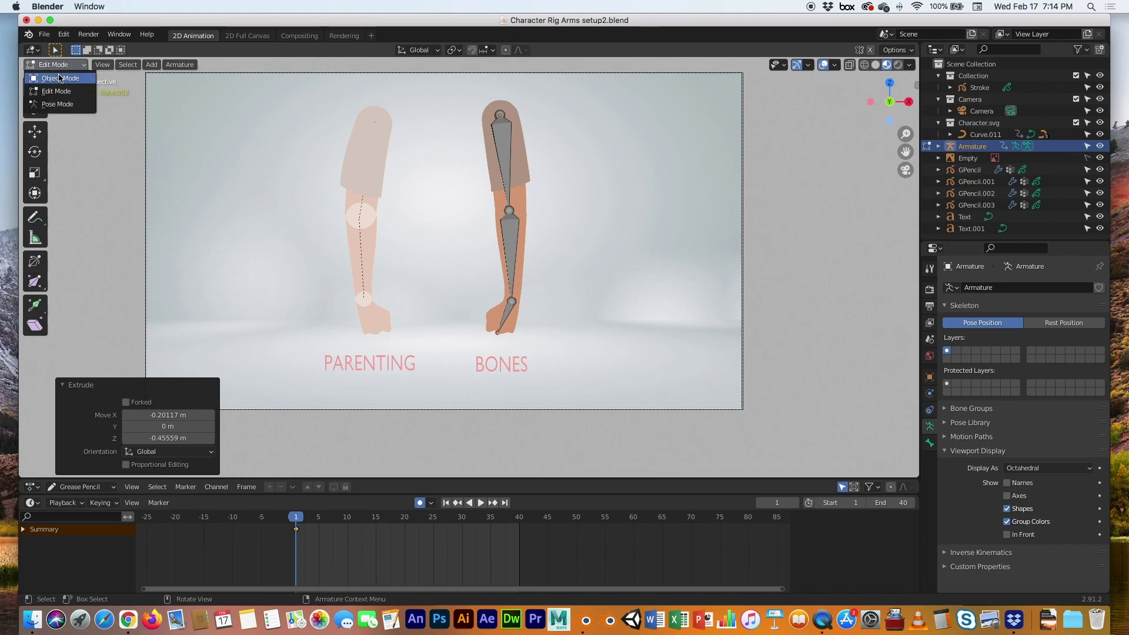
key(Tab)
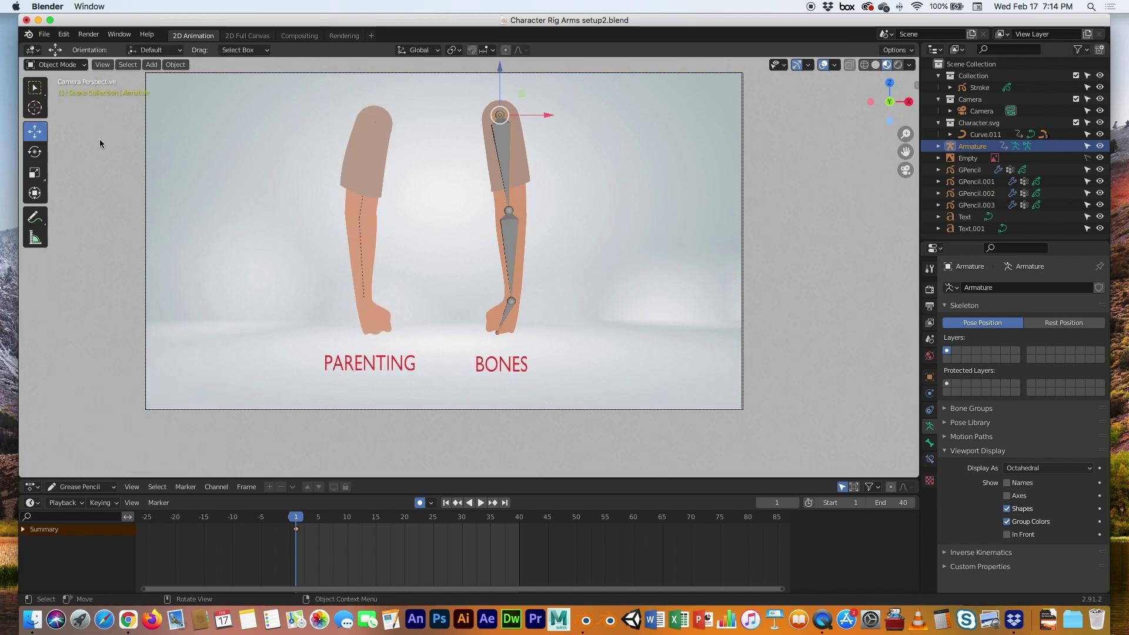
Test-rotate the whole armature about the shoulder and undo the rotation
click(34, 152)
drag(531, 147, 562, 115)
key(ctrl+z)
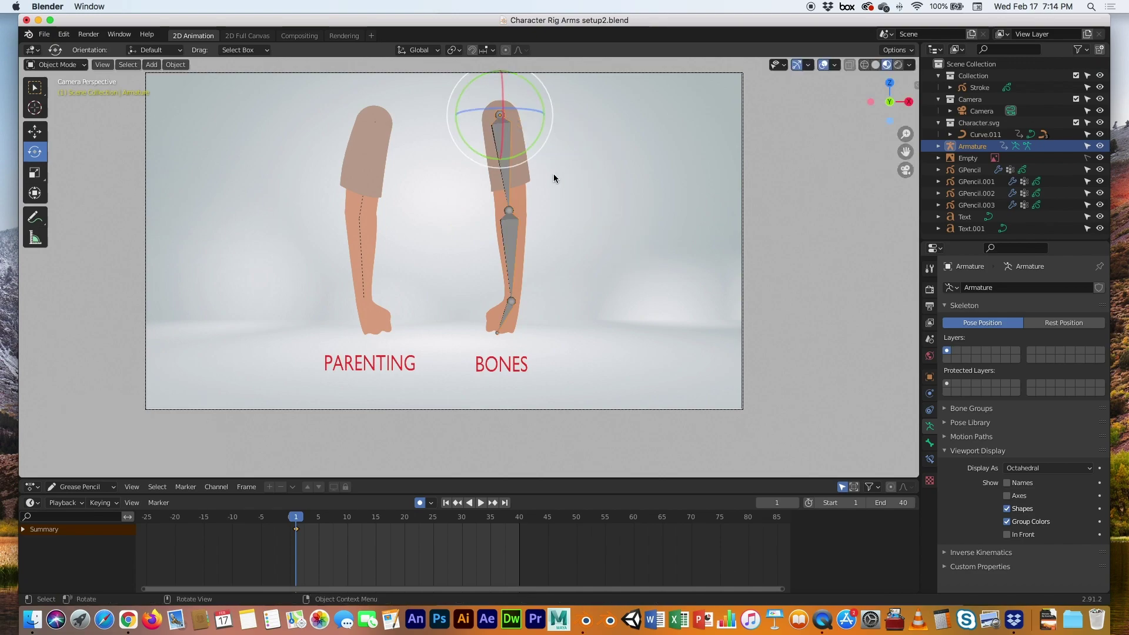
Parent the BONES arm's hand, forearm, elbow and sleeve pieces to the armature using Armature Deform With Empty Groups
scroll(554, 177, up, 3)
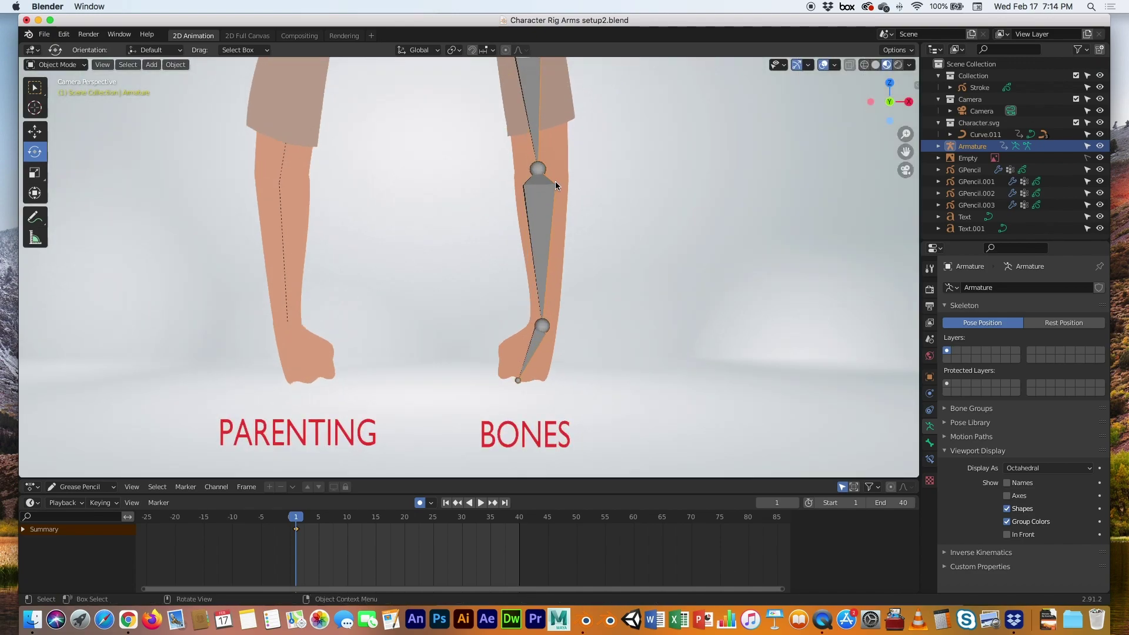
shift+middle_drag(548, 167, 495, 251)
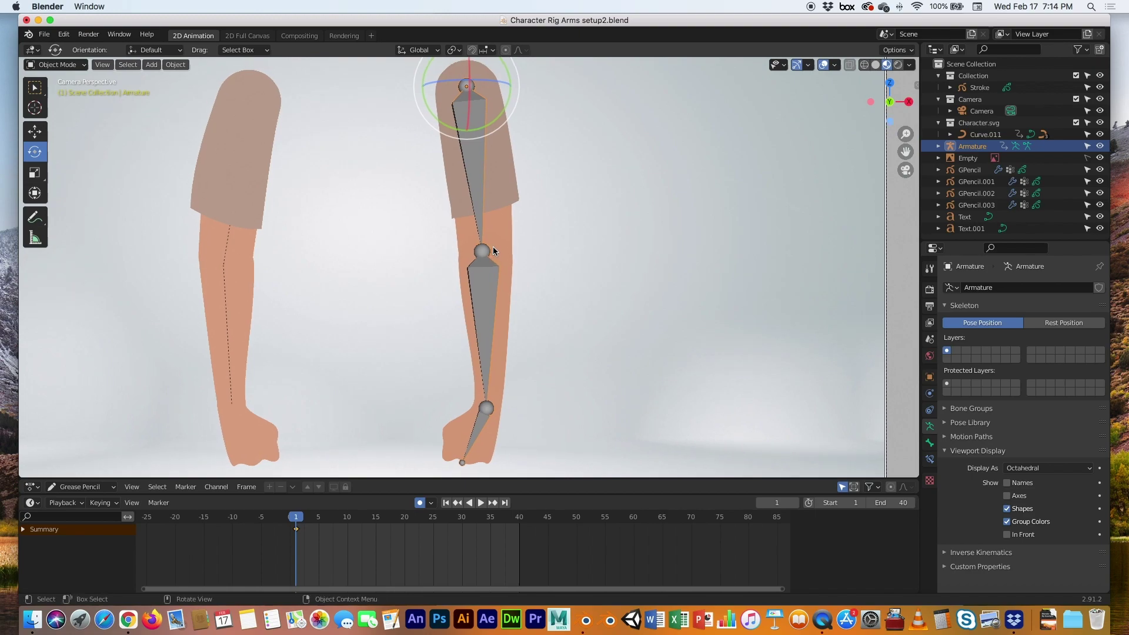
scroll(494, 251, down, 1)
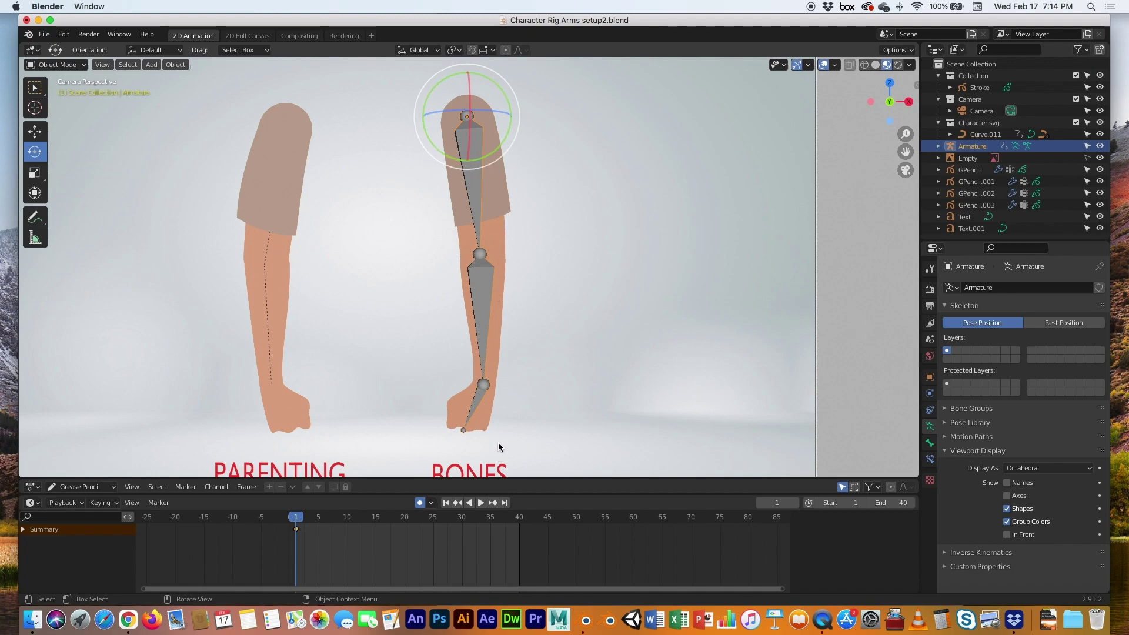
click(489, 414)
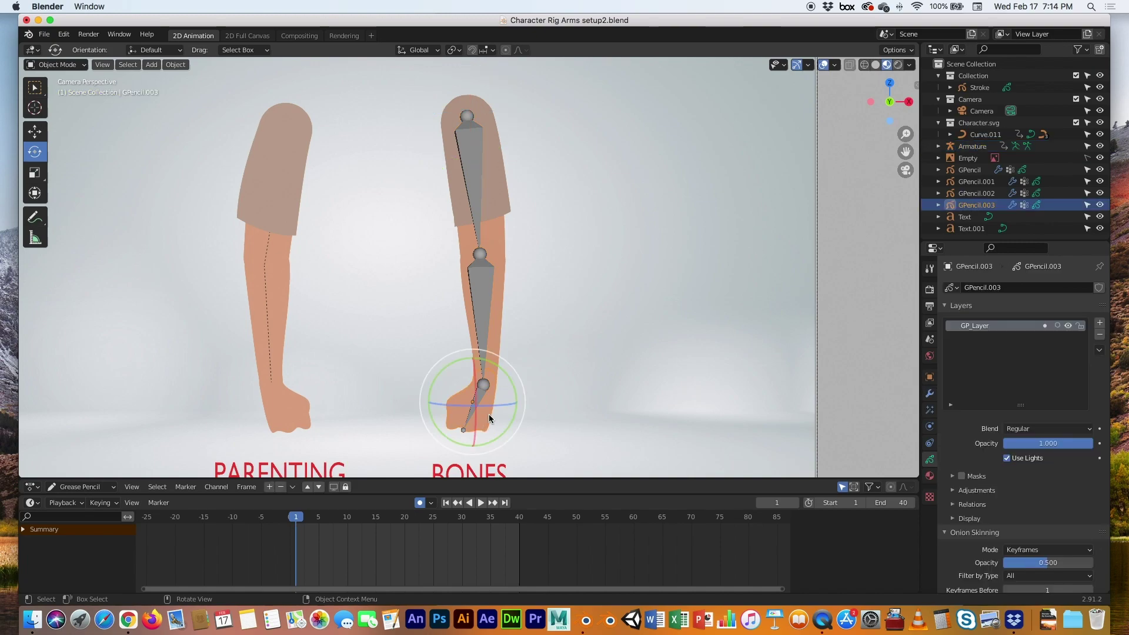
shift+click(500, 326)
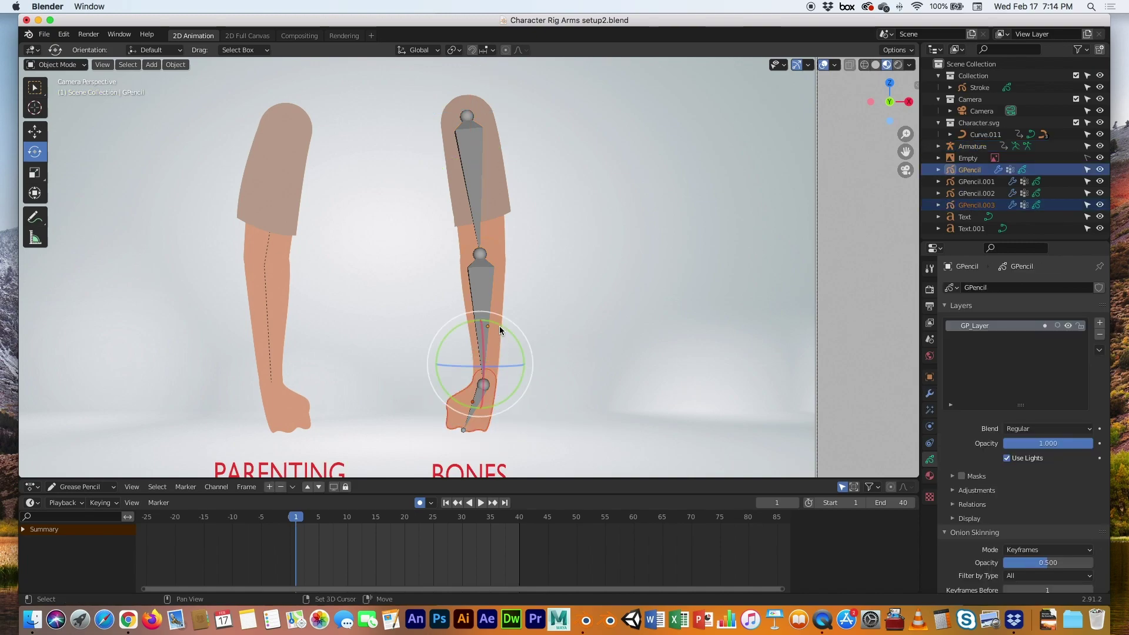
shift+click(504, 229)
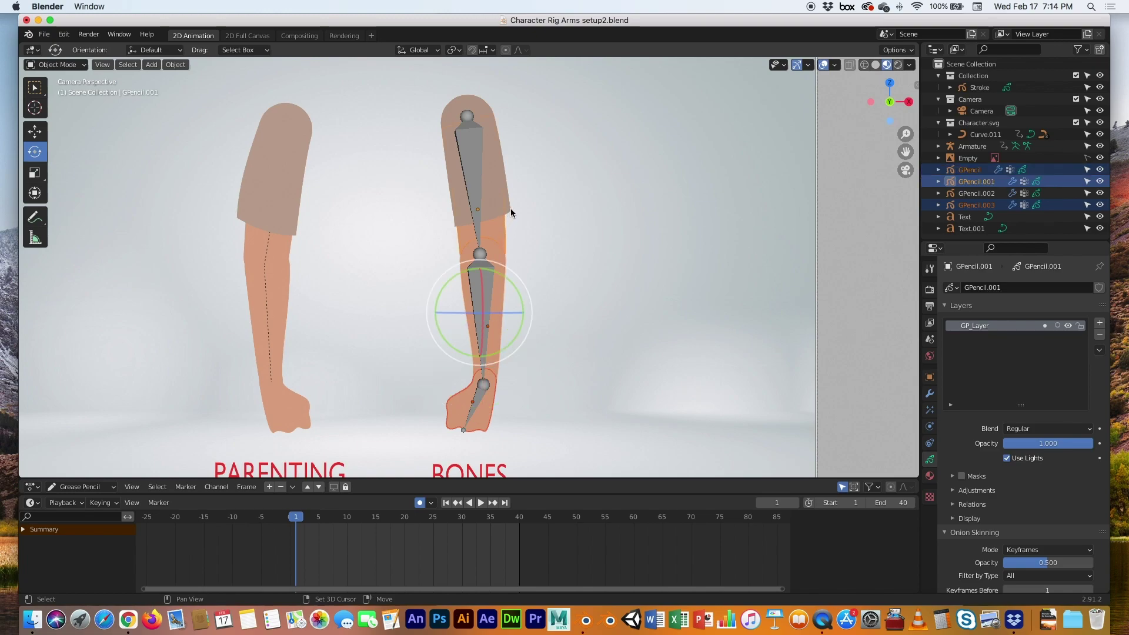
shift+click(510, 209)
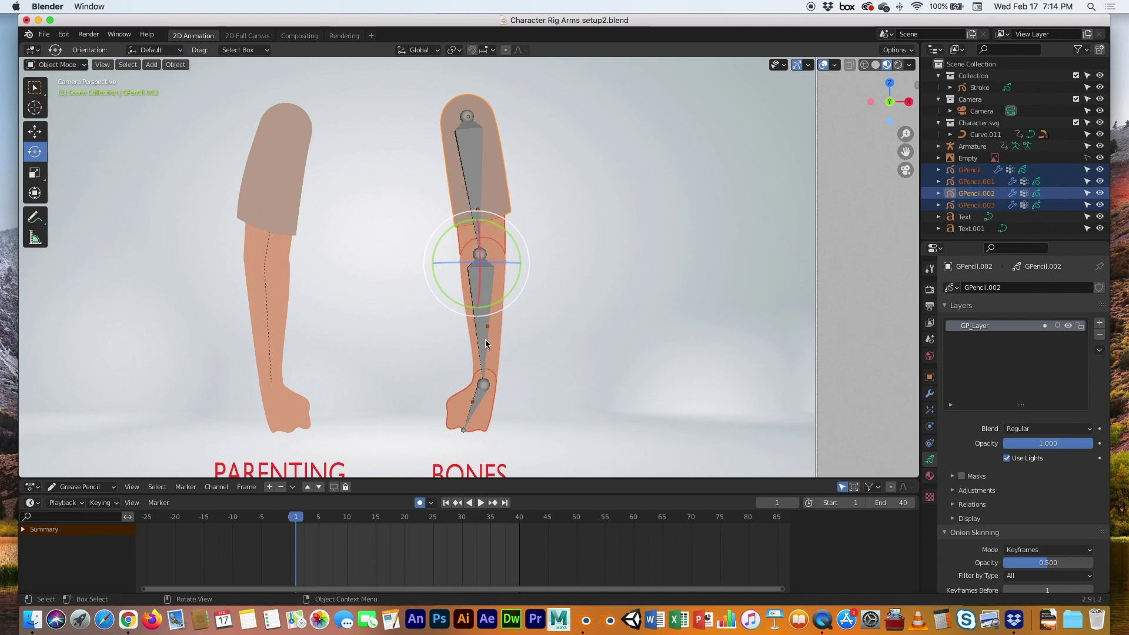
shift+click(472, 126)
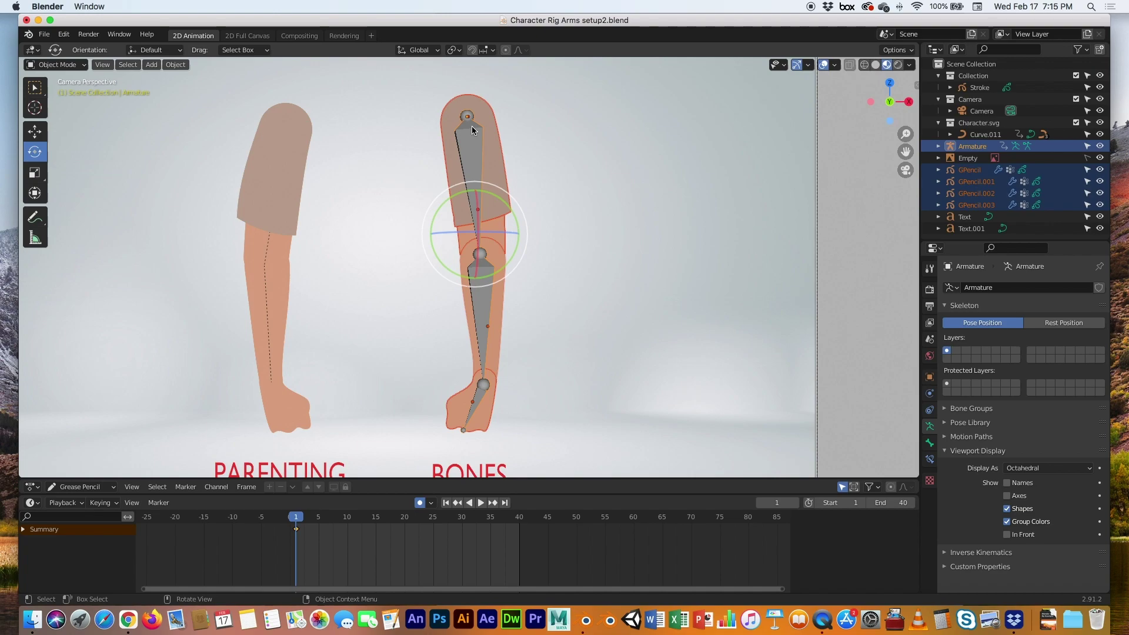
key(super+p)
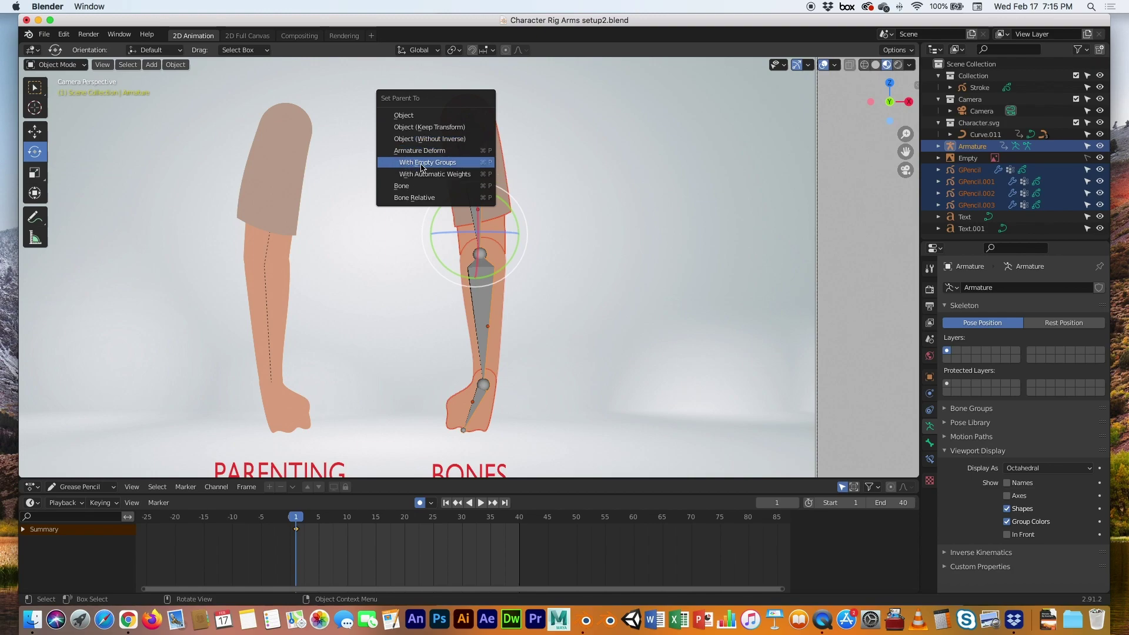
click(451, 163)
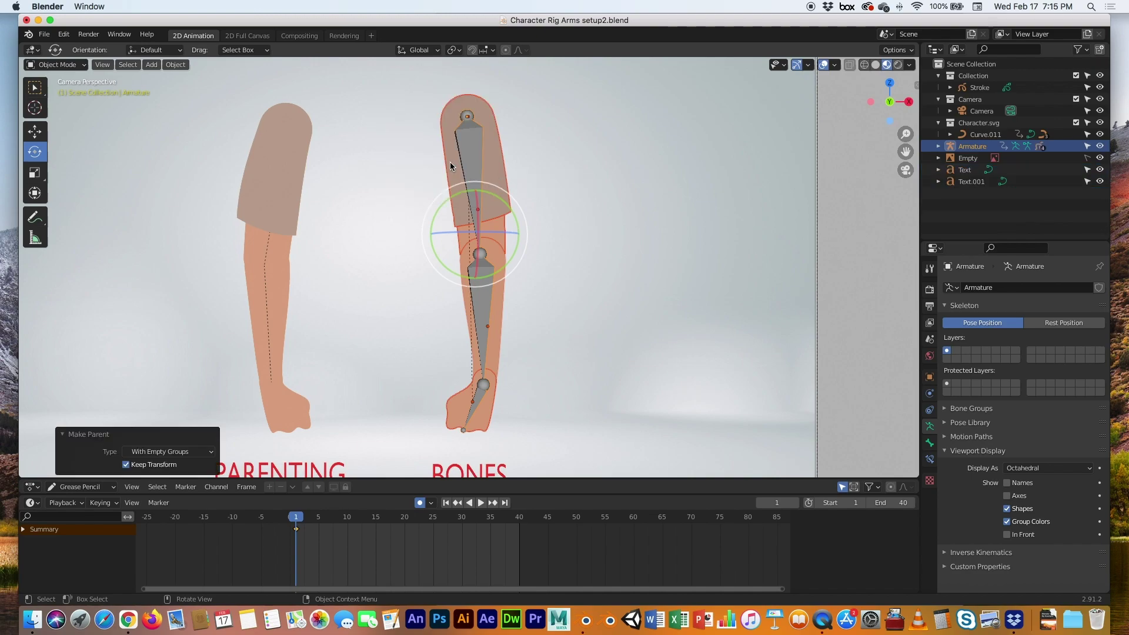
Test the parenting by rotating the armature about -51° around Y in Object Mode, and undo the rotation
click(607, 275)
click(473, 148)
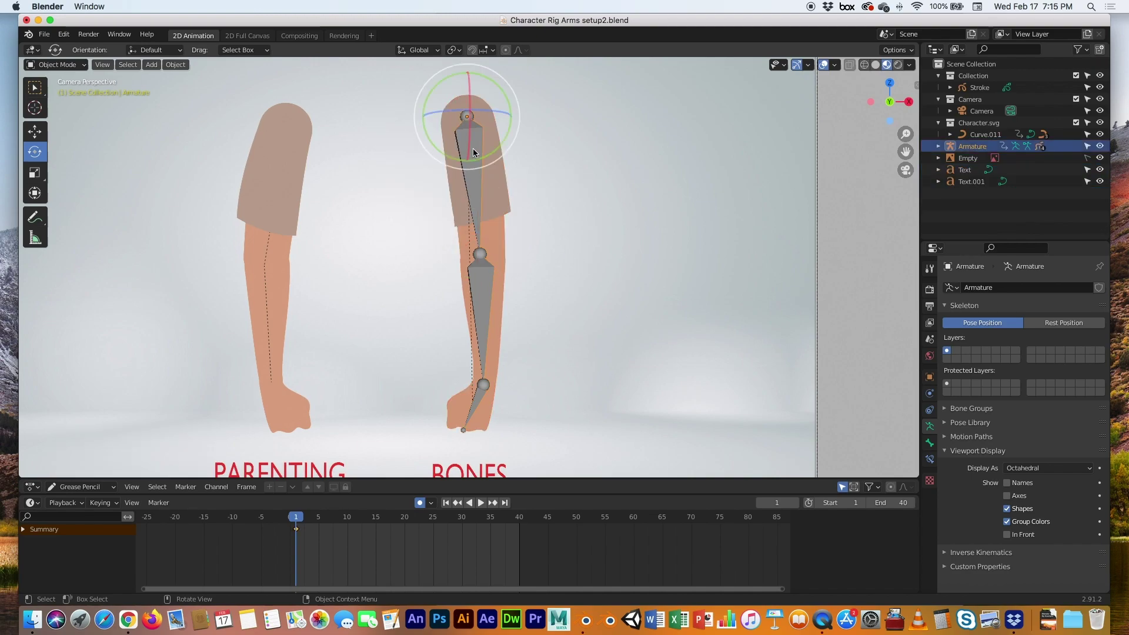
drag(481, 156, 528, 136)
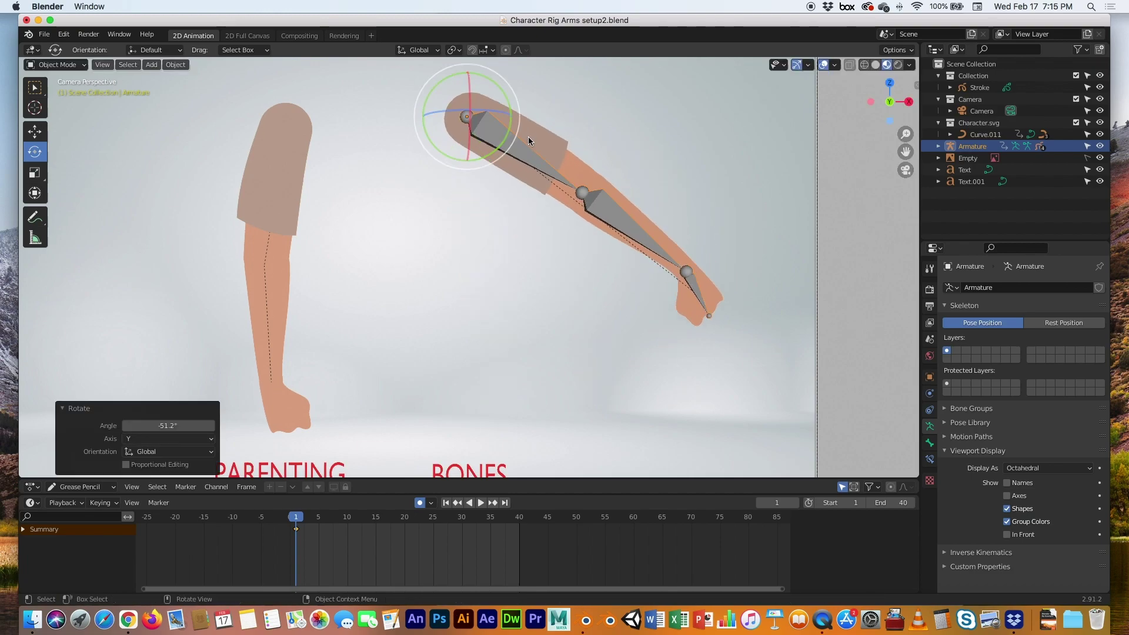
key(ctrl+z)
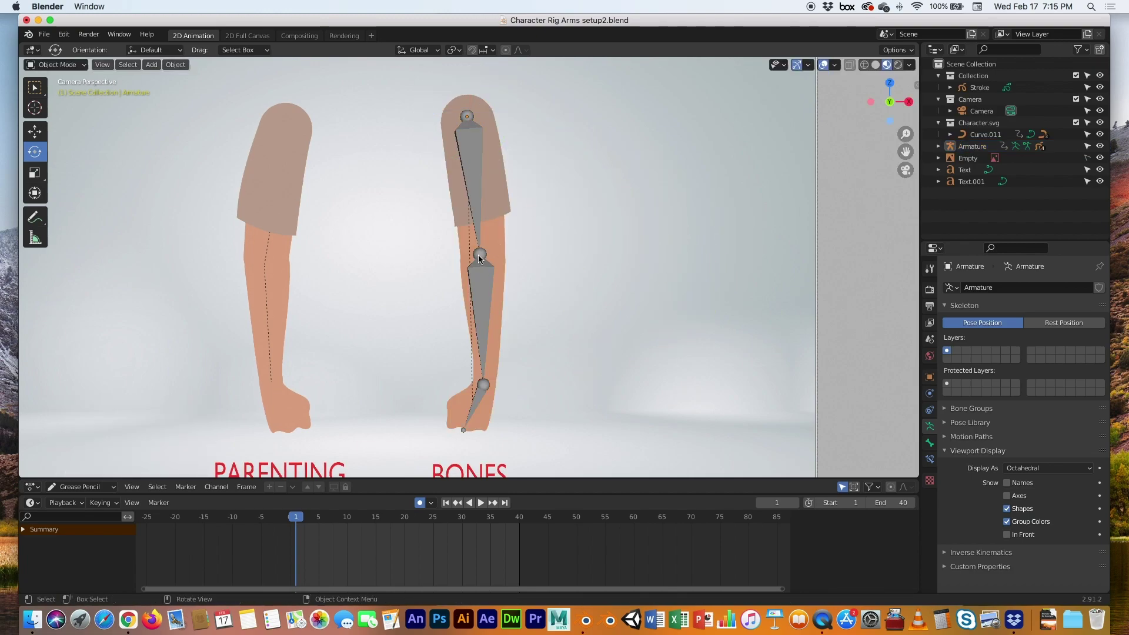
In Pose Mode, test-rotate the upper arm bone about -46° around Y, and clear its rotation
click(56, 65)
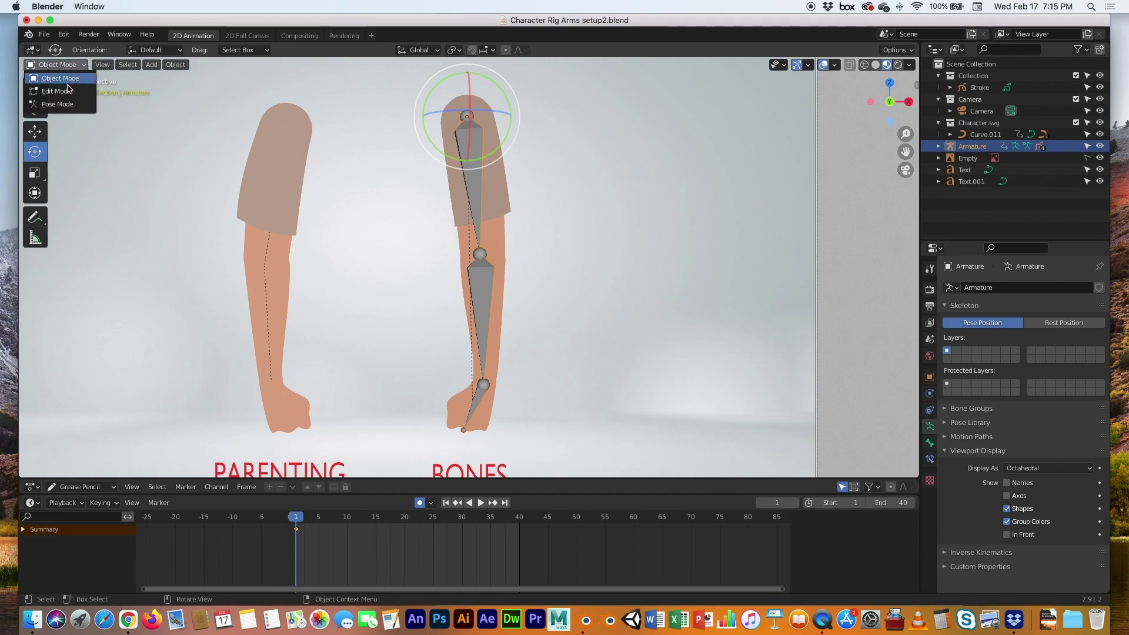
click(57, 104)
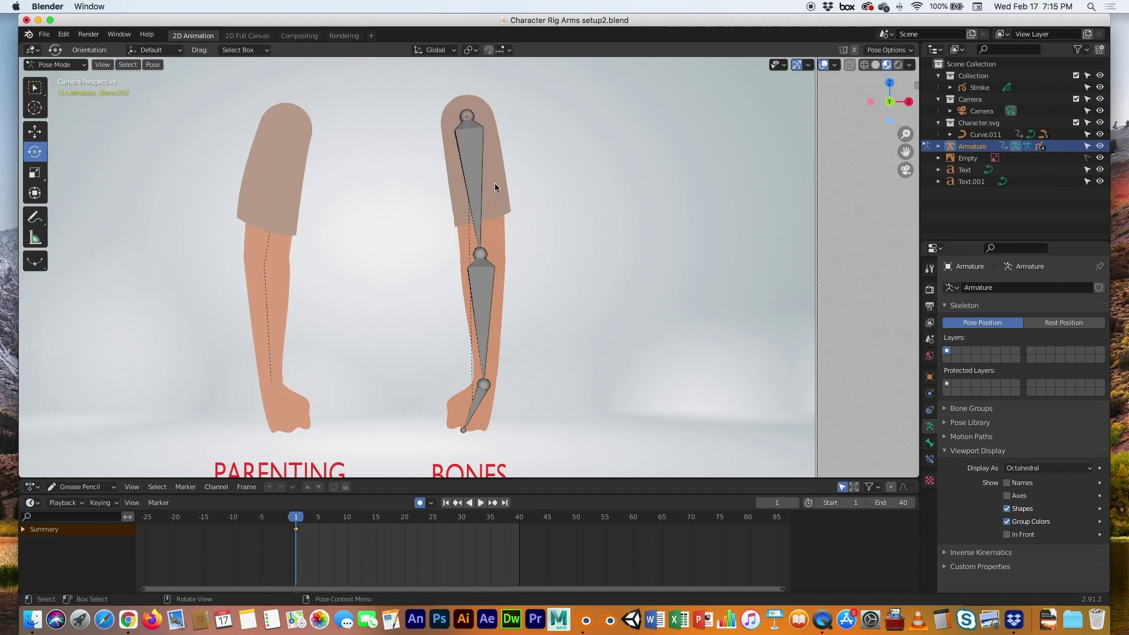
click(471, 167)
drag(499, 145, 553, 116)
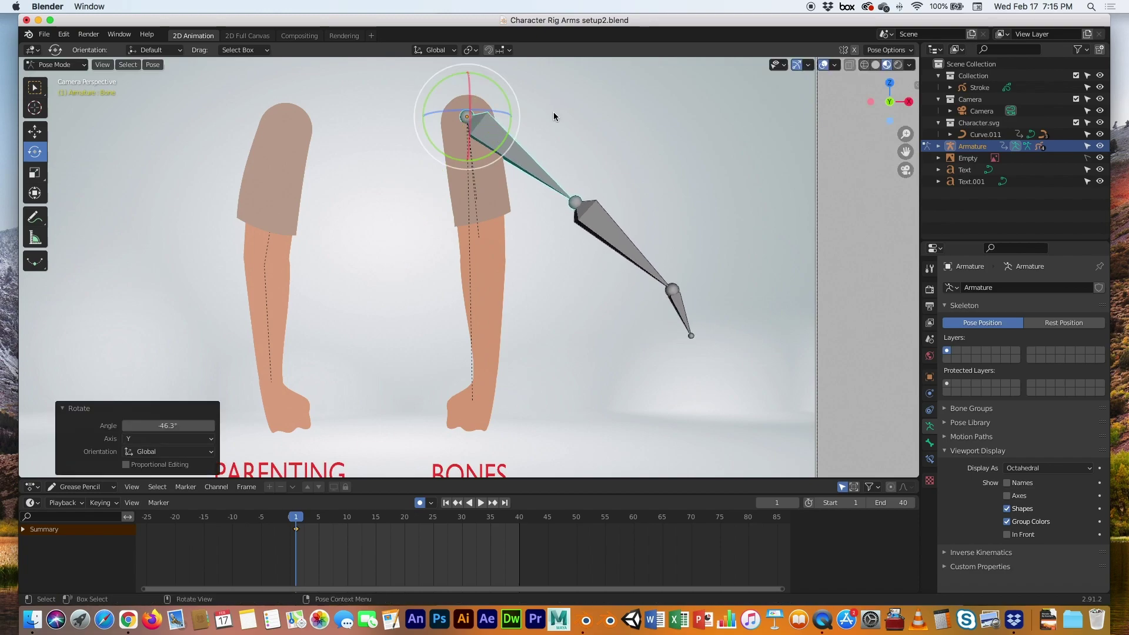
key(alt+r)
Return to Object Mode, rotate the whole armature about the shoulder as a comparison, and undo the rotation
click(67, 67)
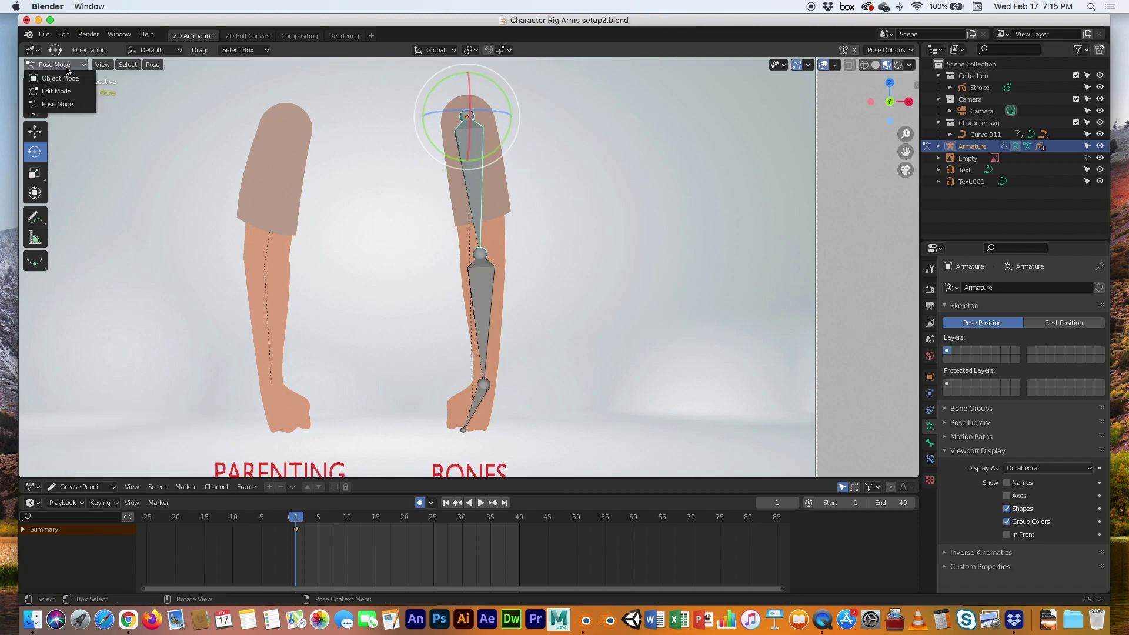
click(59, 78)
click(520, 179)
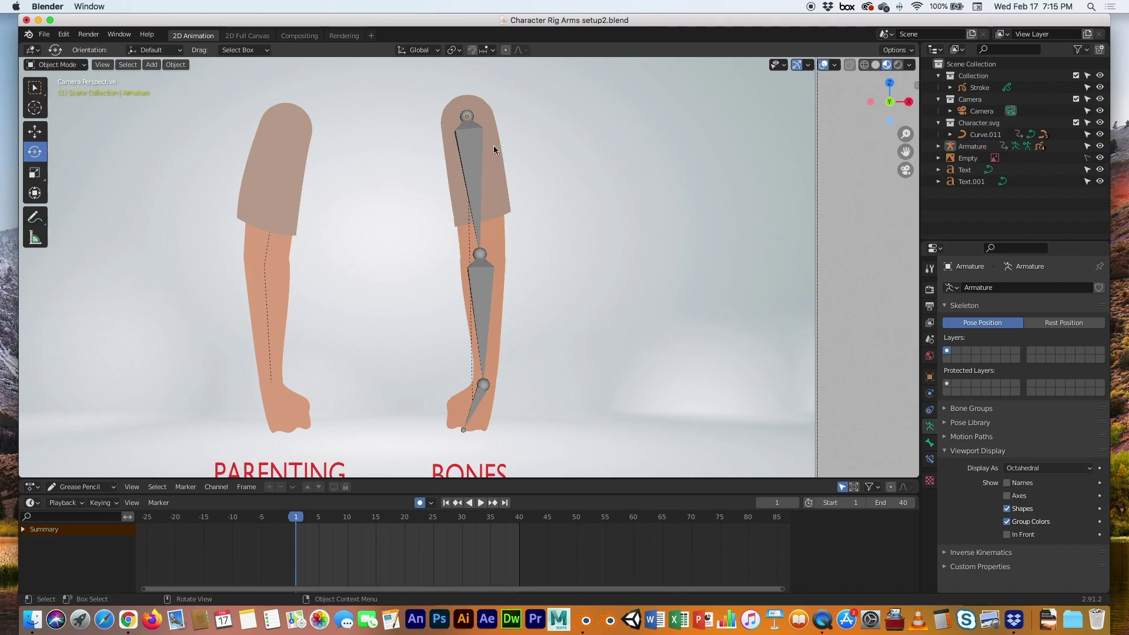
click(468, 142)
drag(498, 147, 536, 117)
key(ctrl+z)
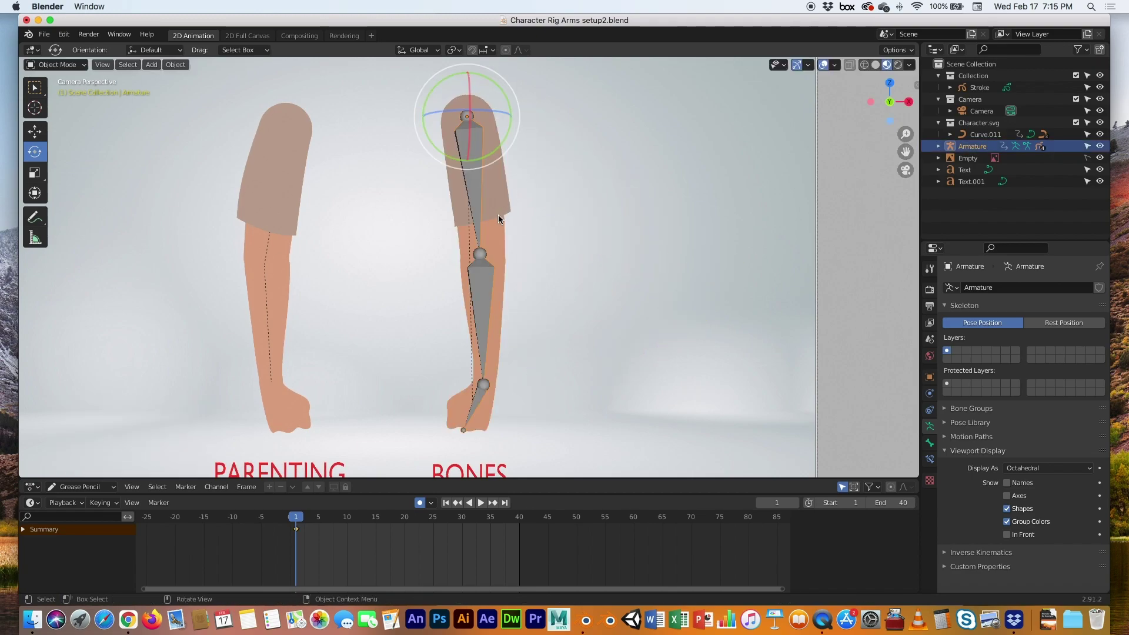
Select the armature, test-rotate its forearm bone in Pose Mode, and undo the rotation
click(476, 338)
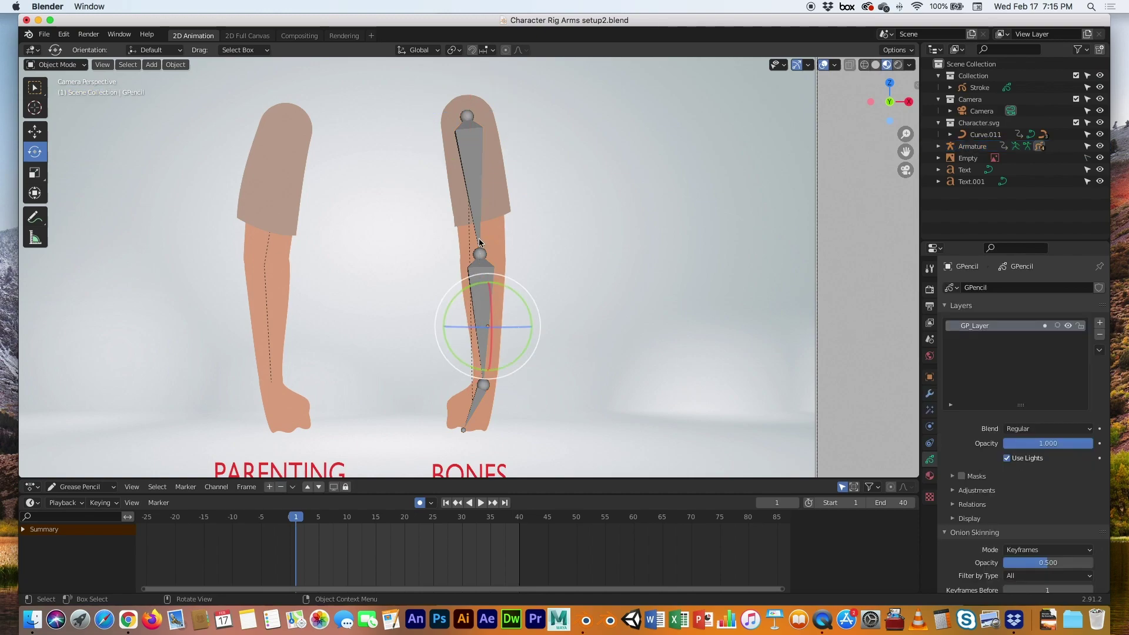
click(474, 221)
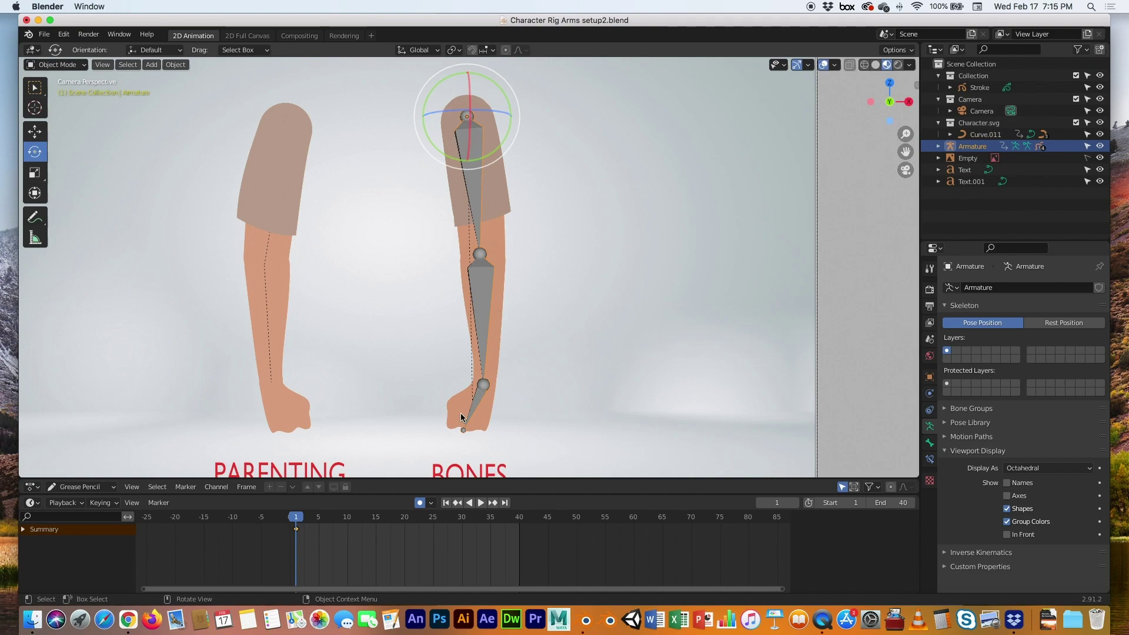
click(76, 68)
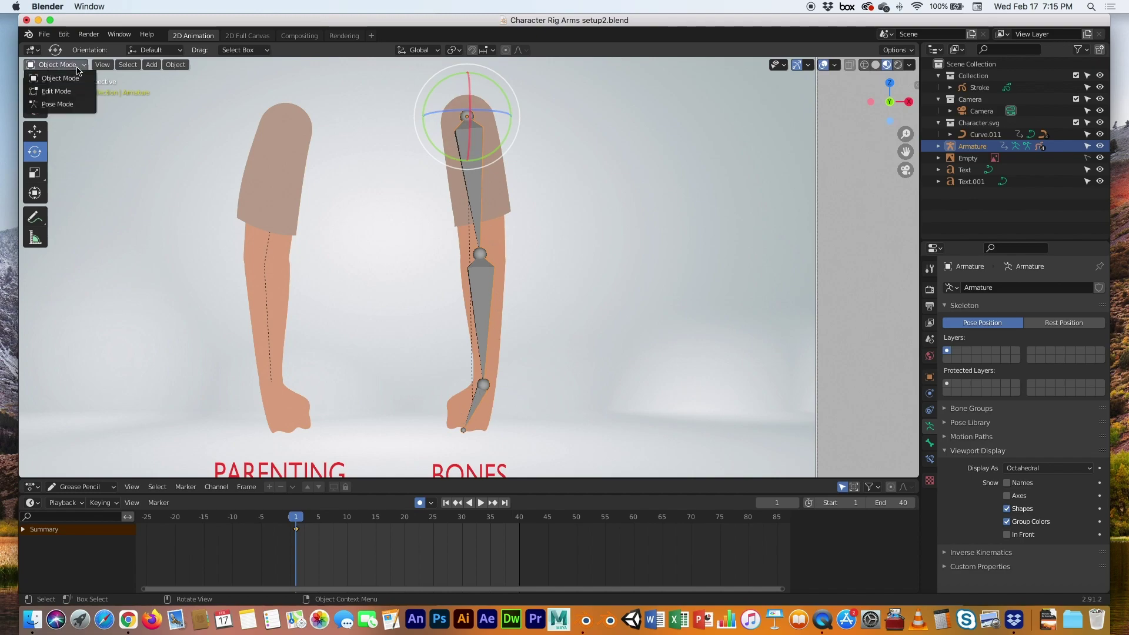
click(70, 104)
click(524, 216)
click(475, 183)
click(478, 275)
drag(515, 277, 455, 303)
key(super+z)
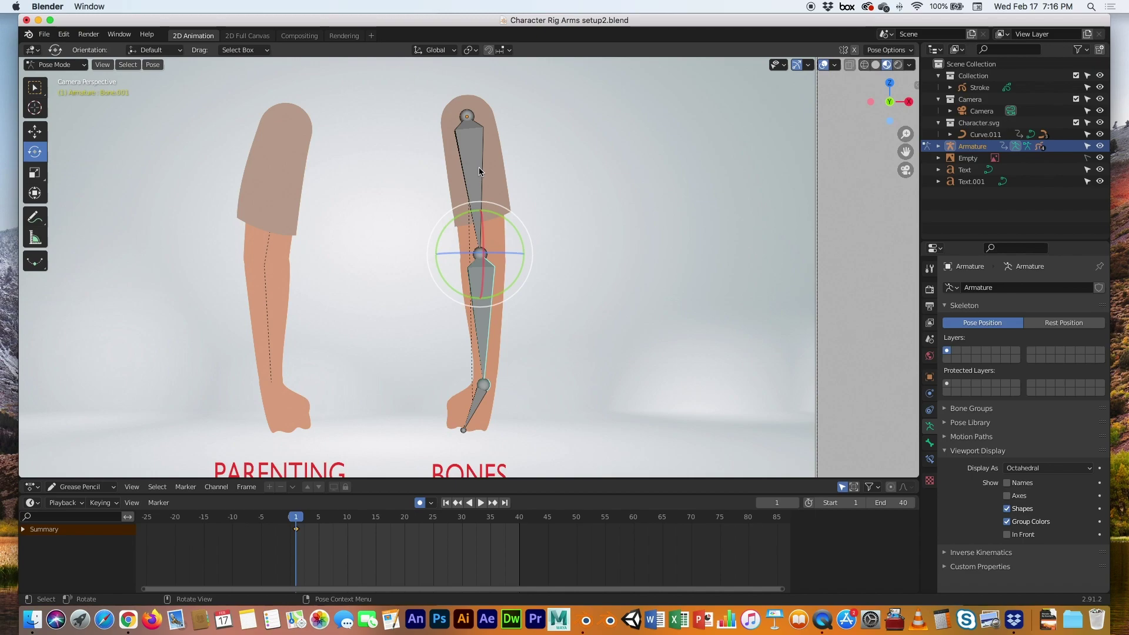
Switch the armature to Edit Mode and rename the shoulder-to-elbow bone as Upper Arm
click(55, 64)
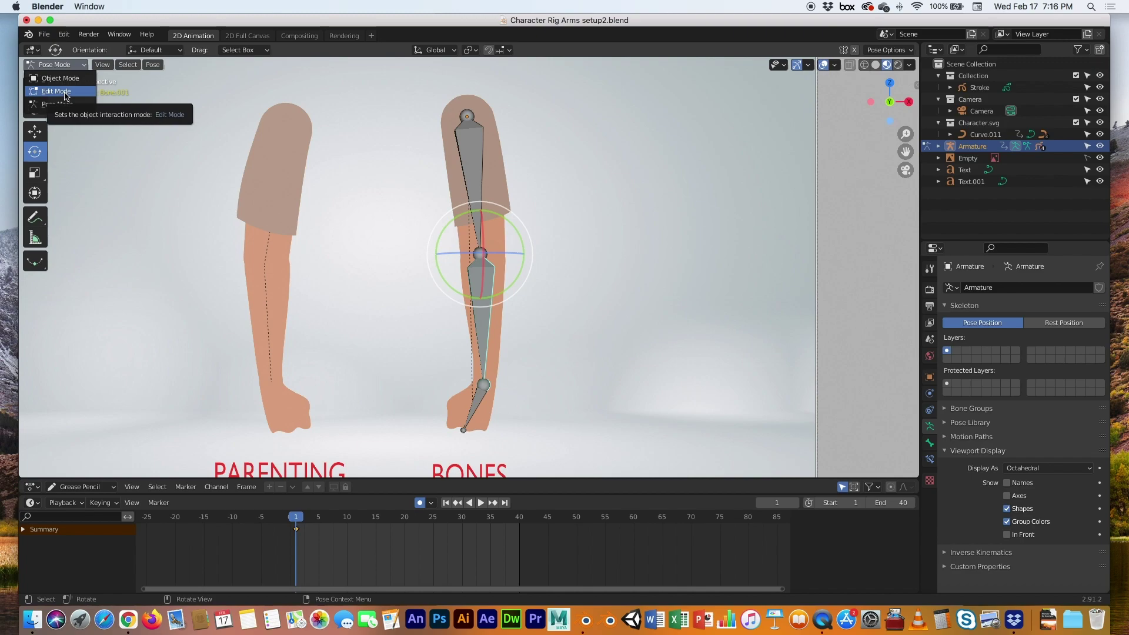
click(64, 93)
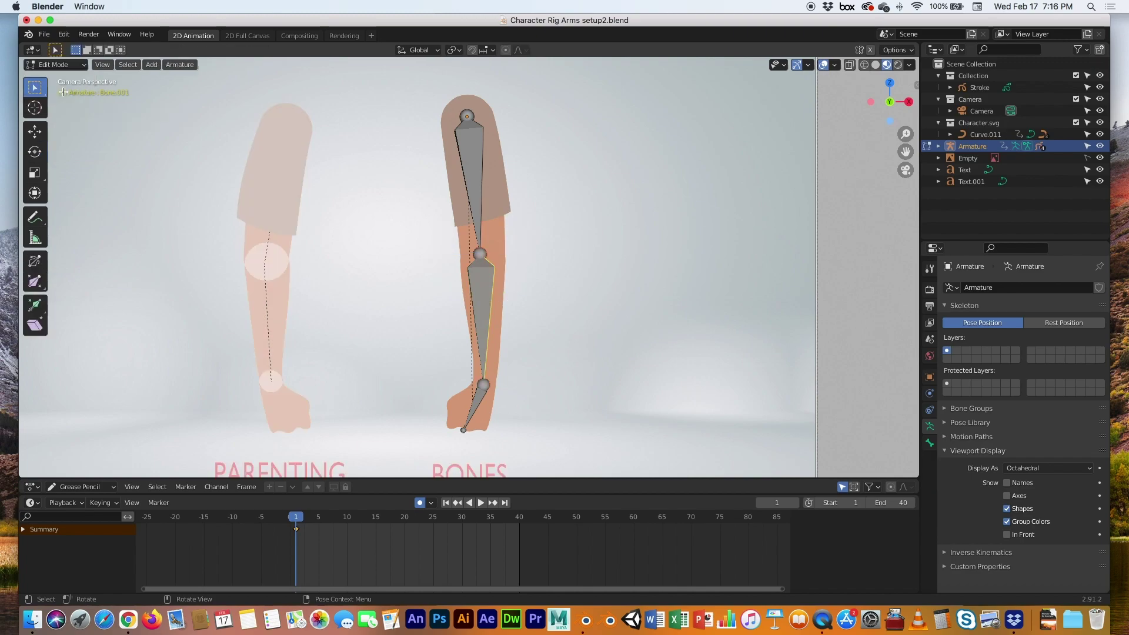
click(473, 158)
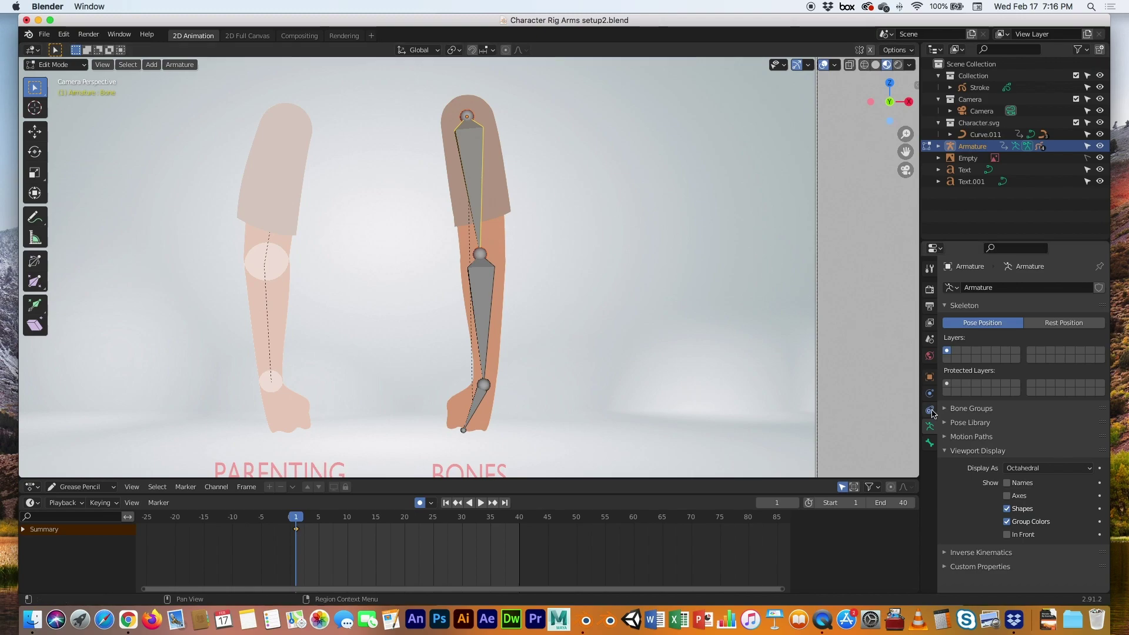
click(929, 444)
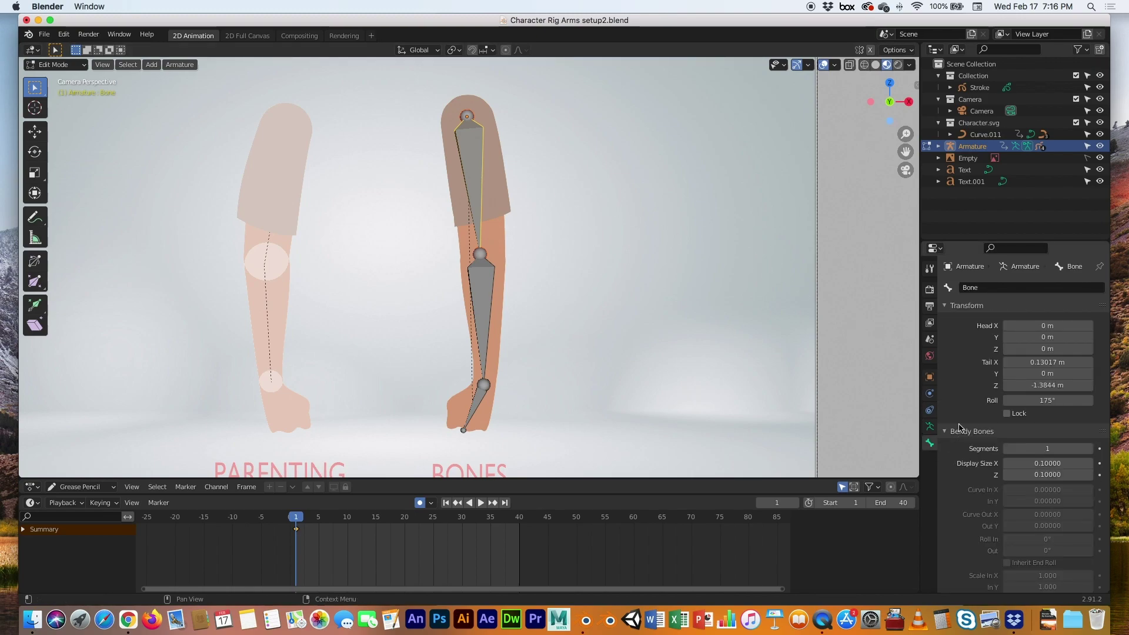
click(961, 287)
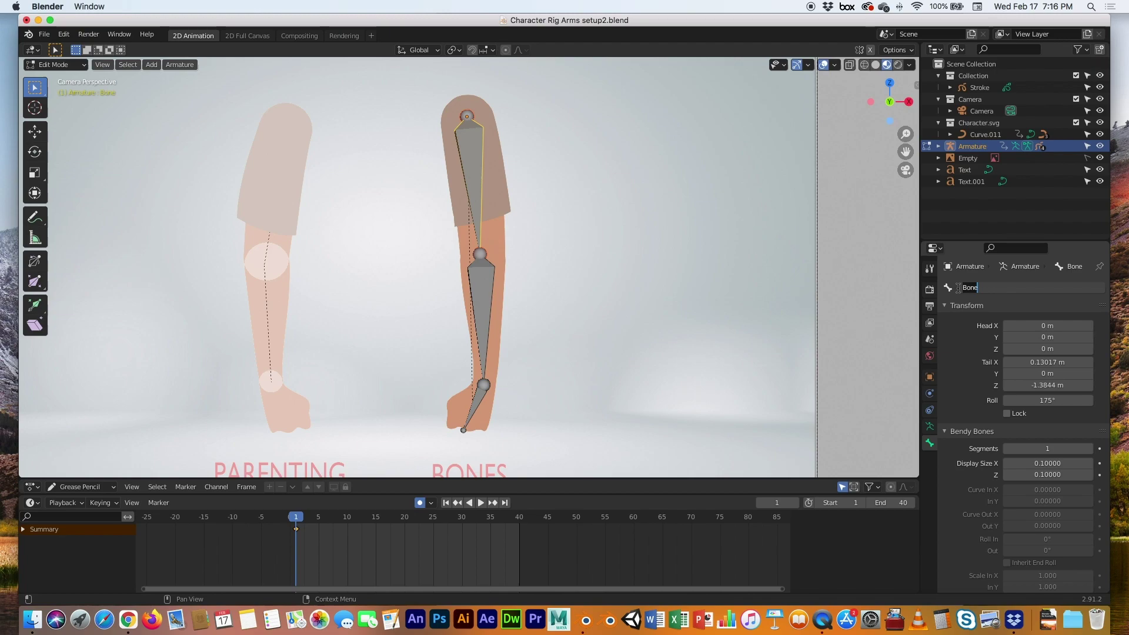
text(Upper Arm)
key(Return)
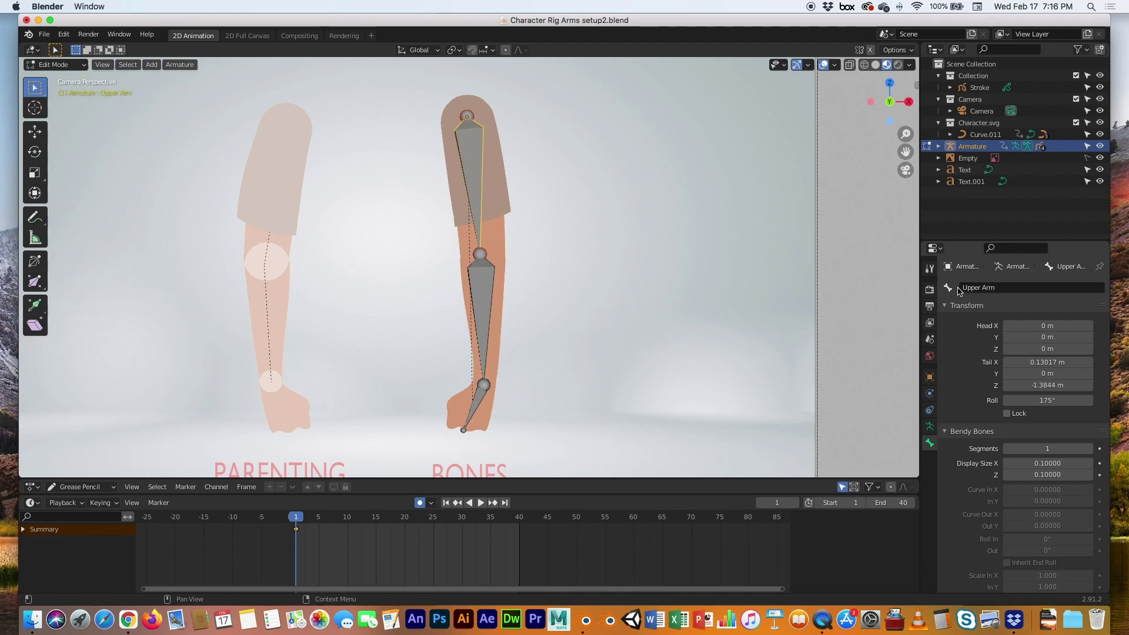
Rename the forearm bone as Lower Arm
click(480, 292)
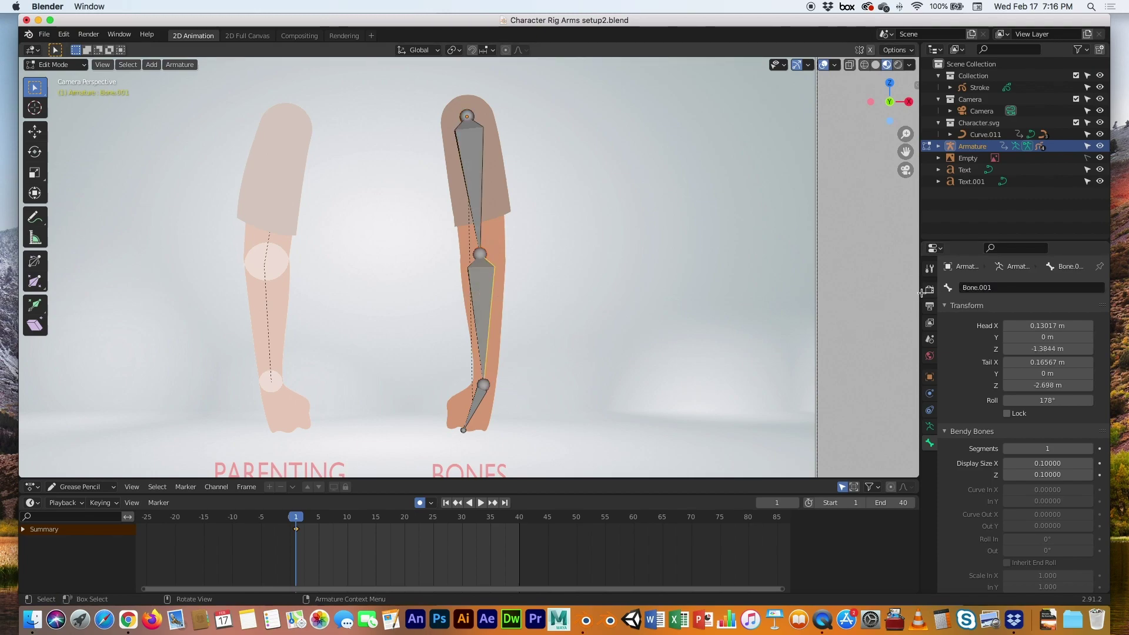
click(960, 288)
text(Lower Ar)
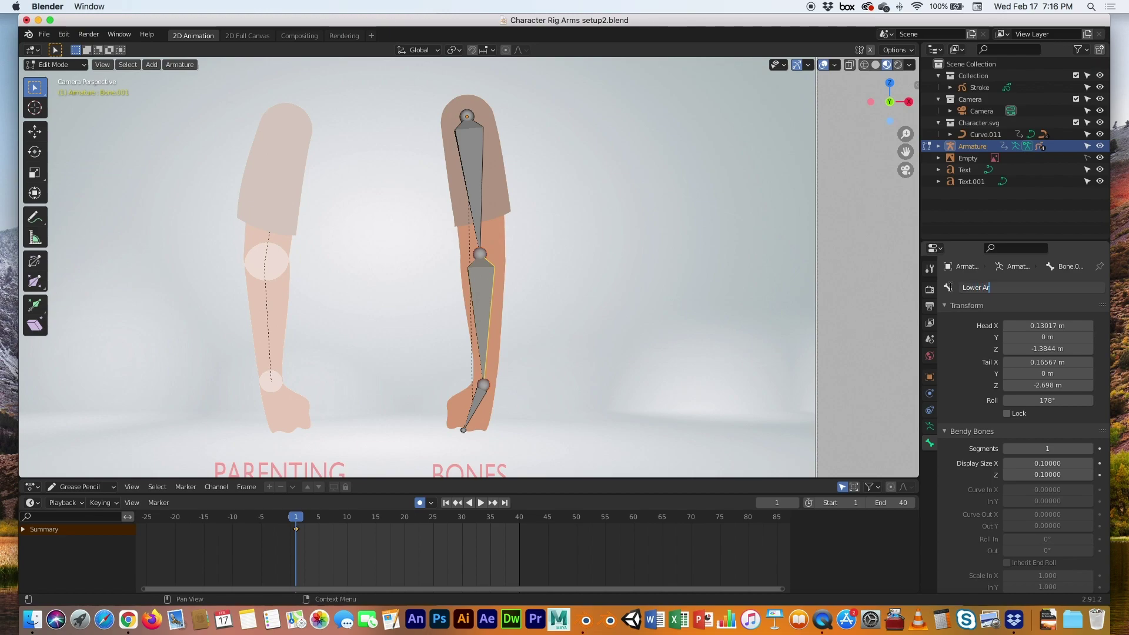
text(m)
key(Return)
Rename the hand bone as Wrist and check the names of the bones
click(468, 418)
click(987, 288)
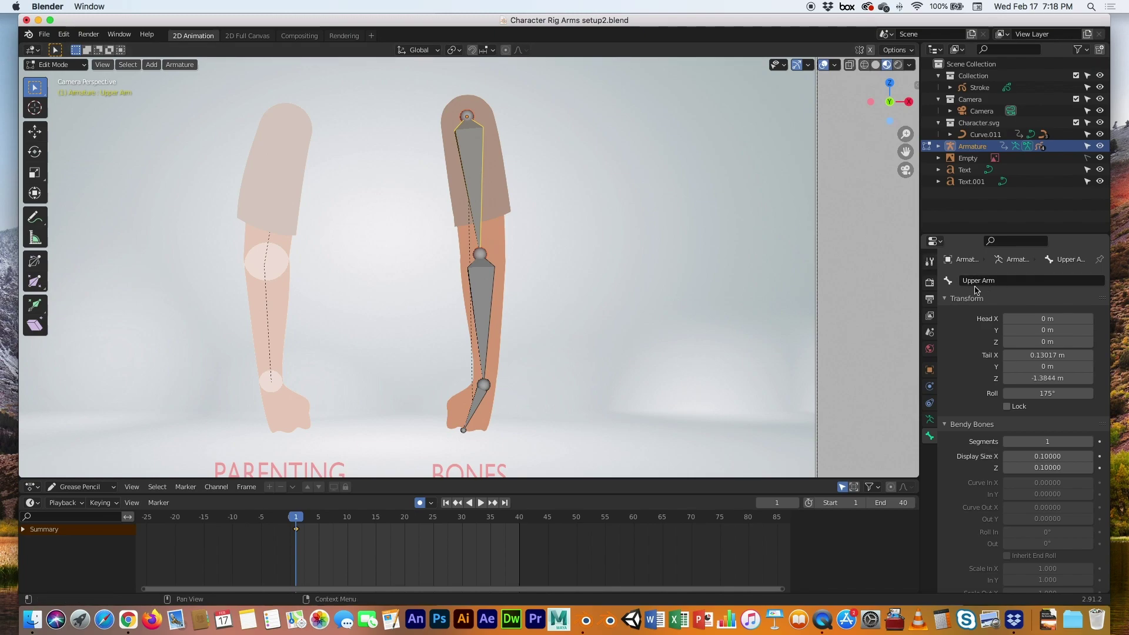
click(486, 287)
click(480, 398)
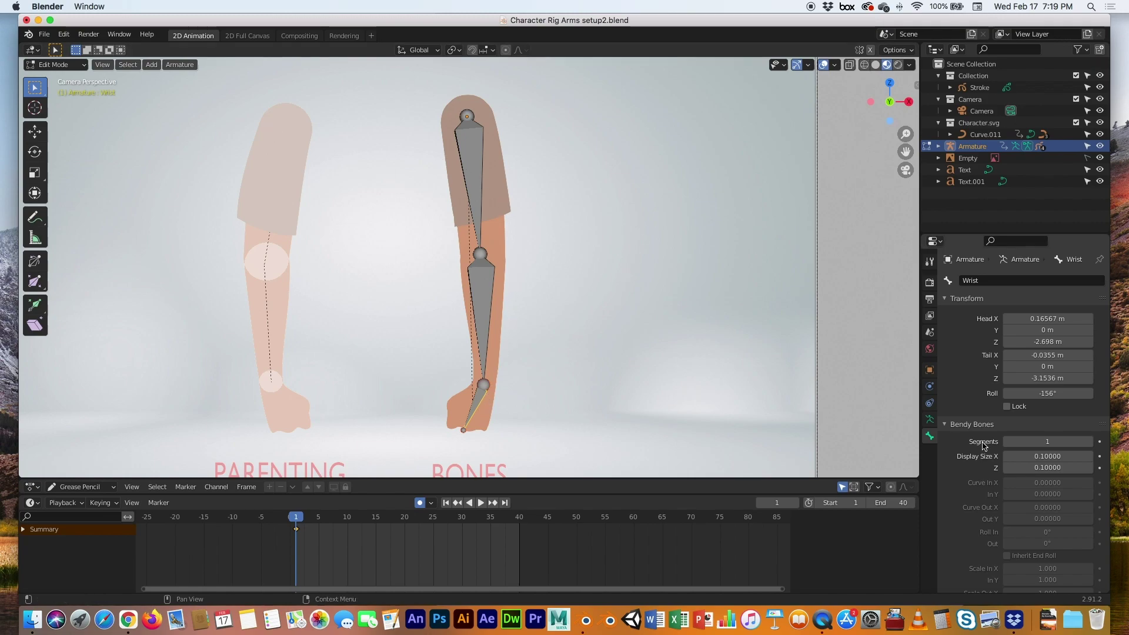
Display the armature's bone names in the viewport and return to Object Mode
click(930, 420)
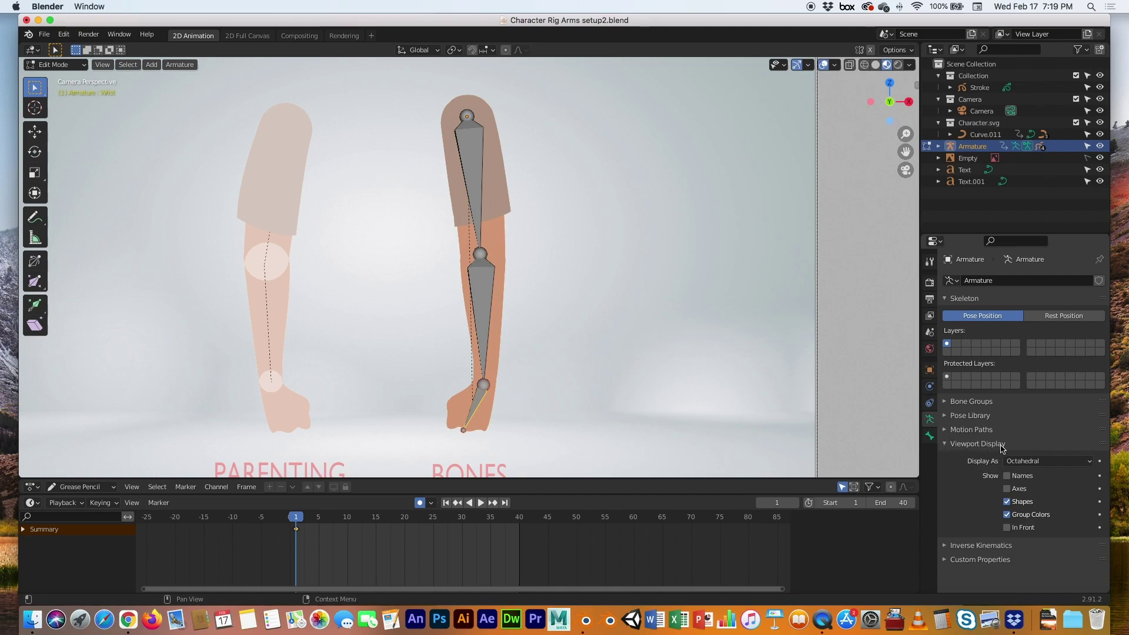
click(1007, 476)
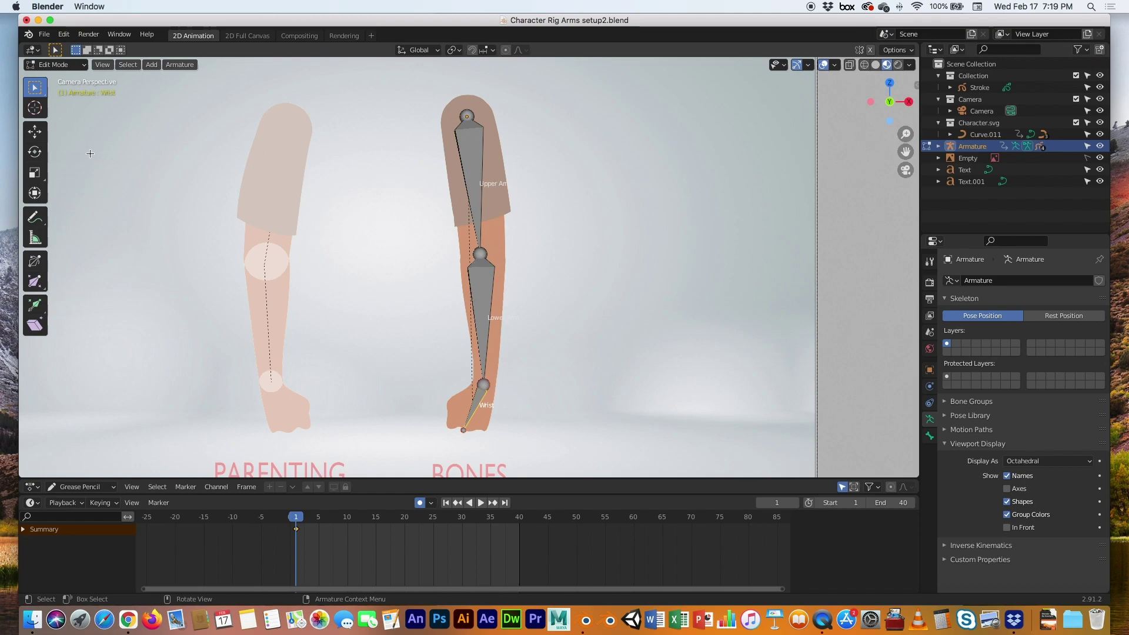
click(59, 65)
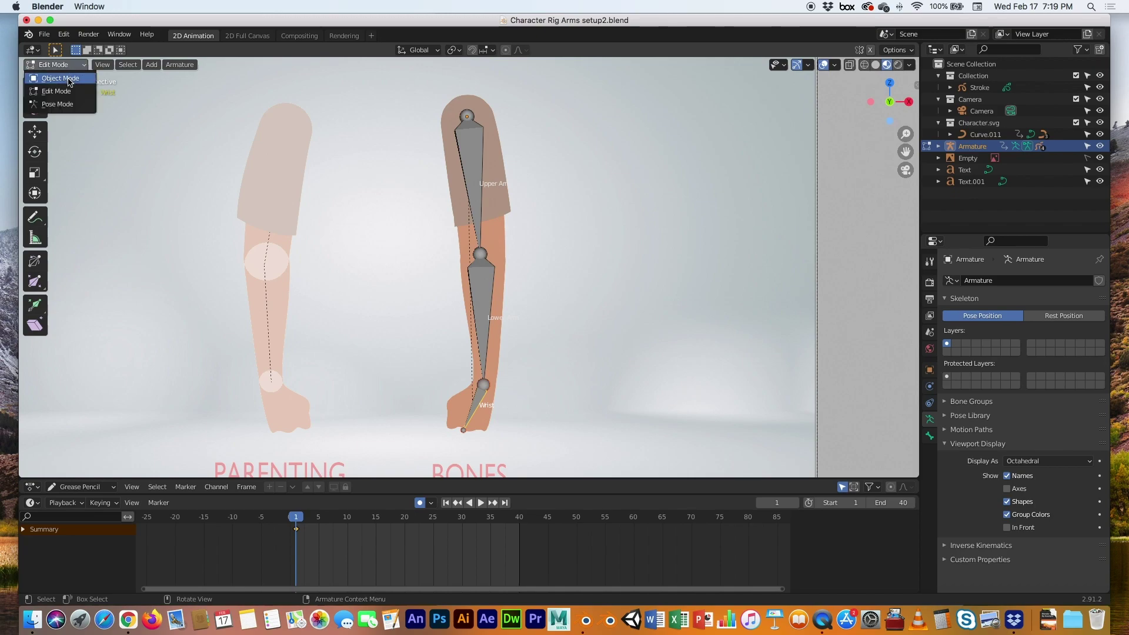
click(69, 81)
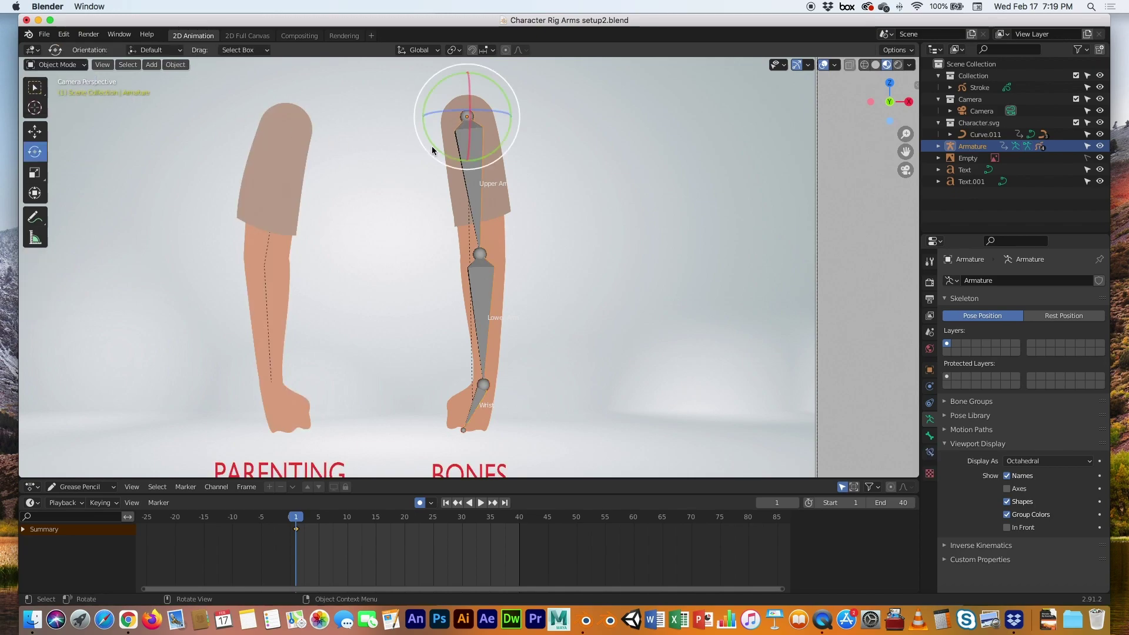
Select the sleeve artwork of the Bones arm and bring its vertex groups into view with Onion Skinning collapsed
click(510, 207)
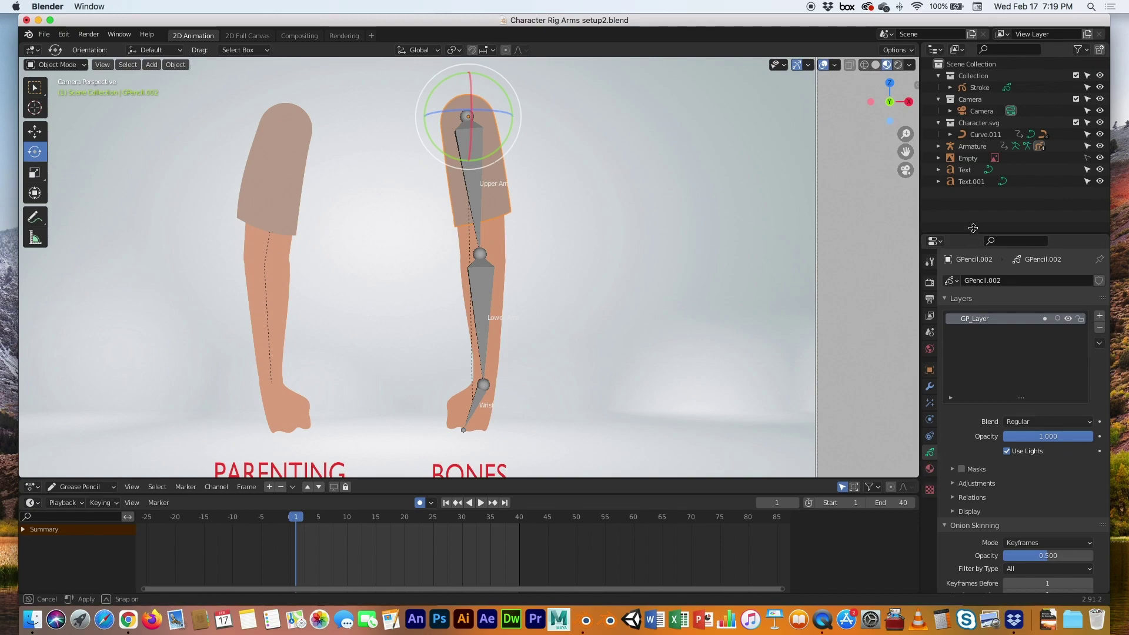
drag(973, 234, 973, 114)
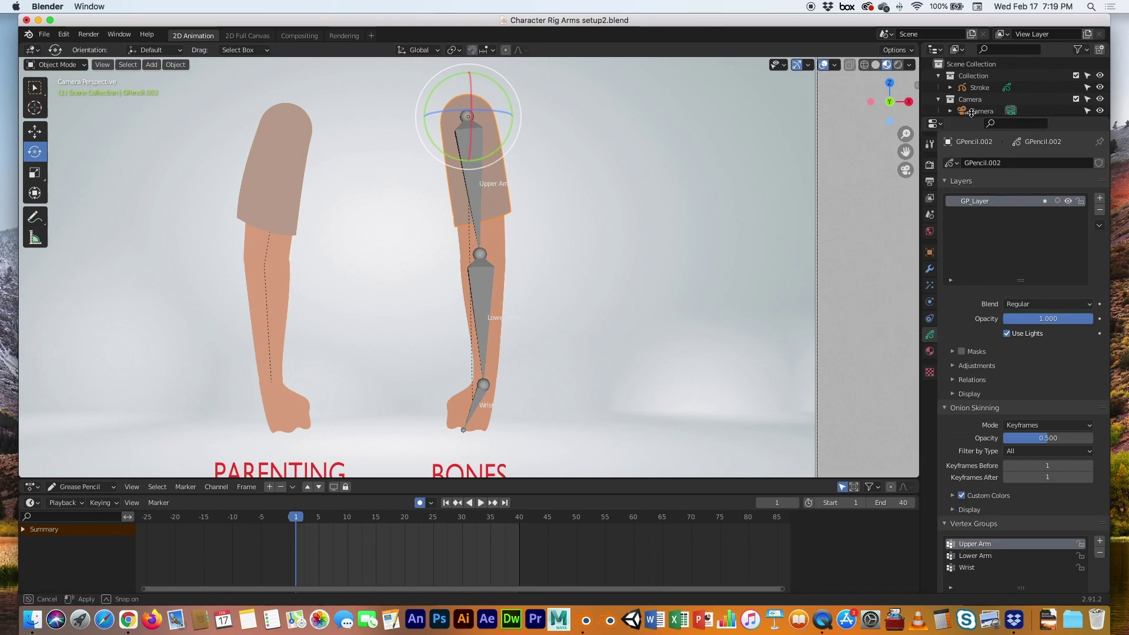
click(945, 405)
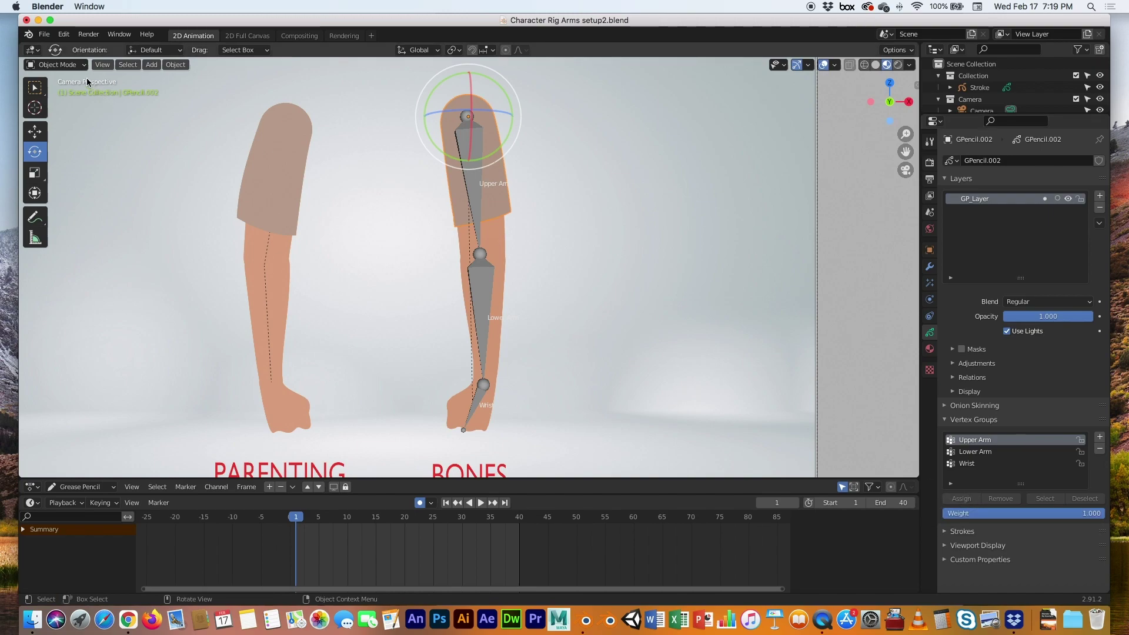
In Edit Mode, select the whole sleeve stroke, assign it to the Upper Arm vertex group, and return to Object Mode
click(69, 65)
click(78, 92)
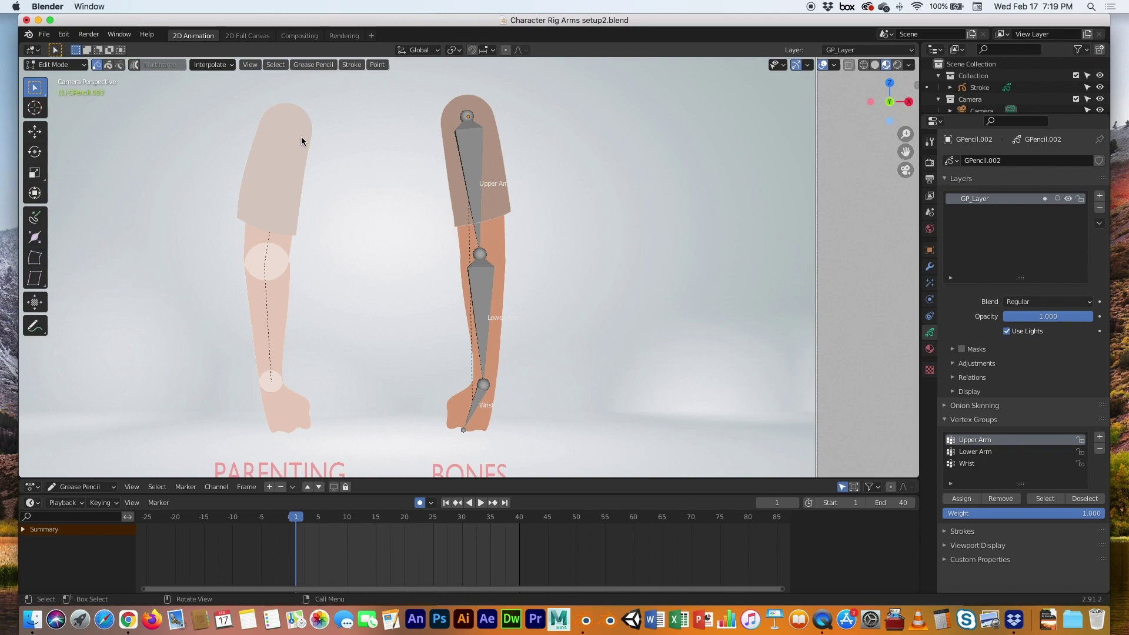
click(512, 214)
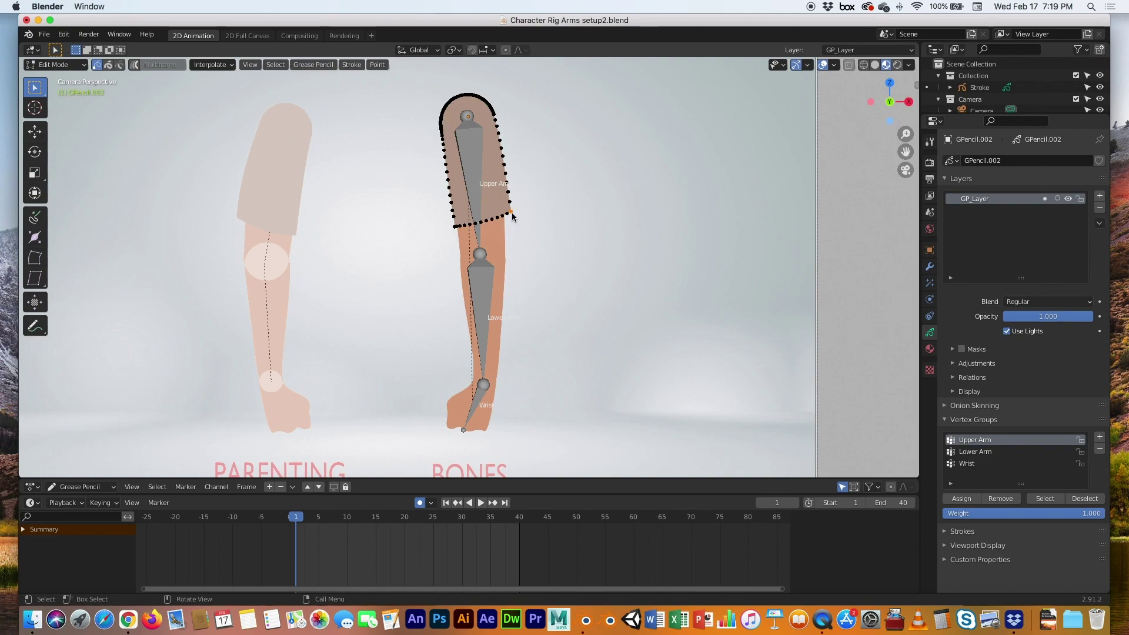
click(109, 65)
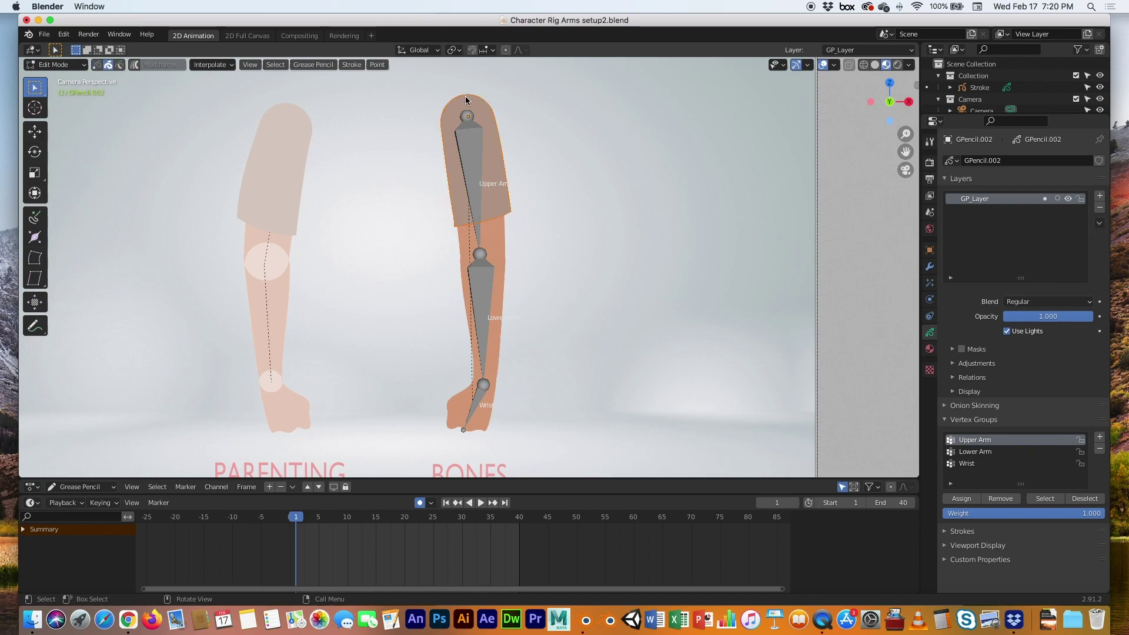
click(962, 499)
click(962, 499)
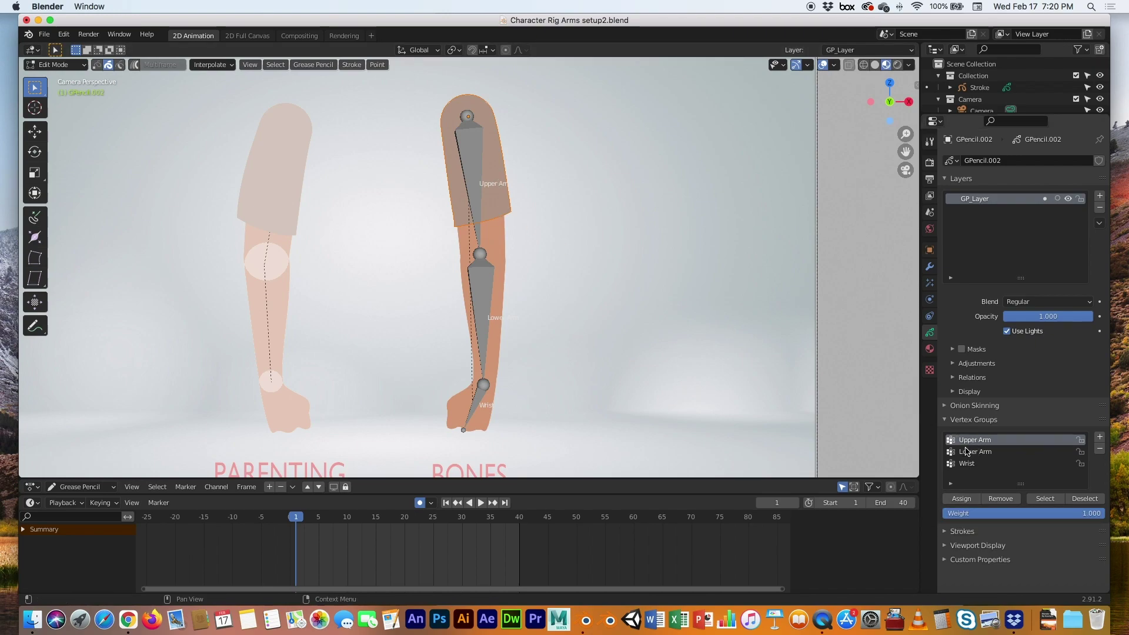
click(961, 500)
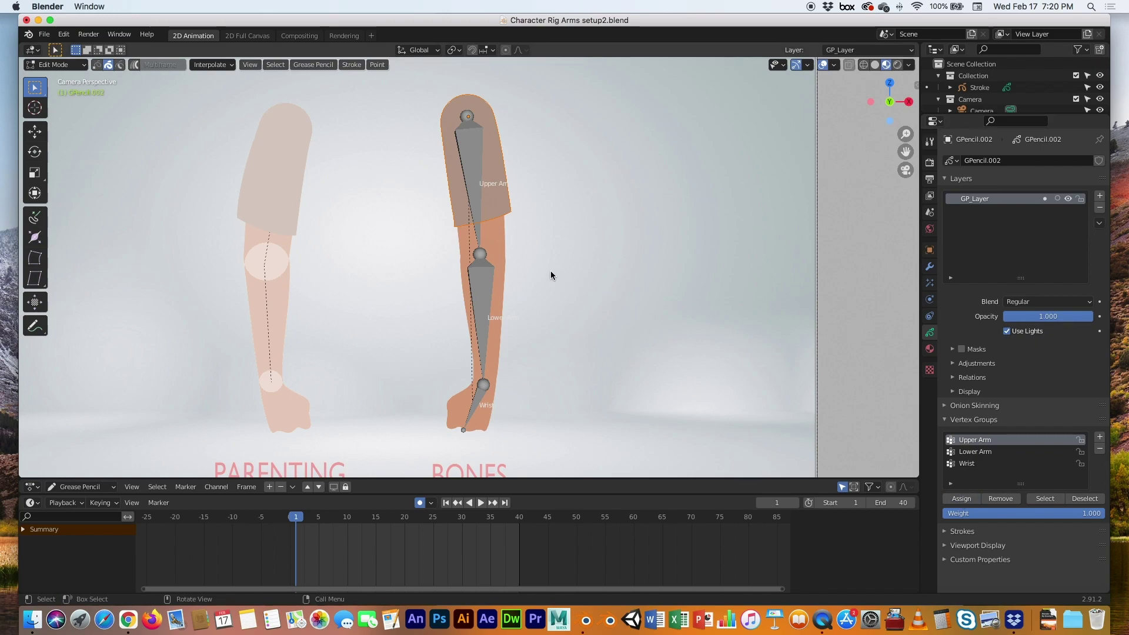
click(51, 71)
click(52, 65)
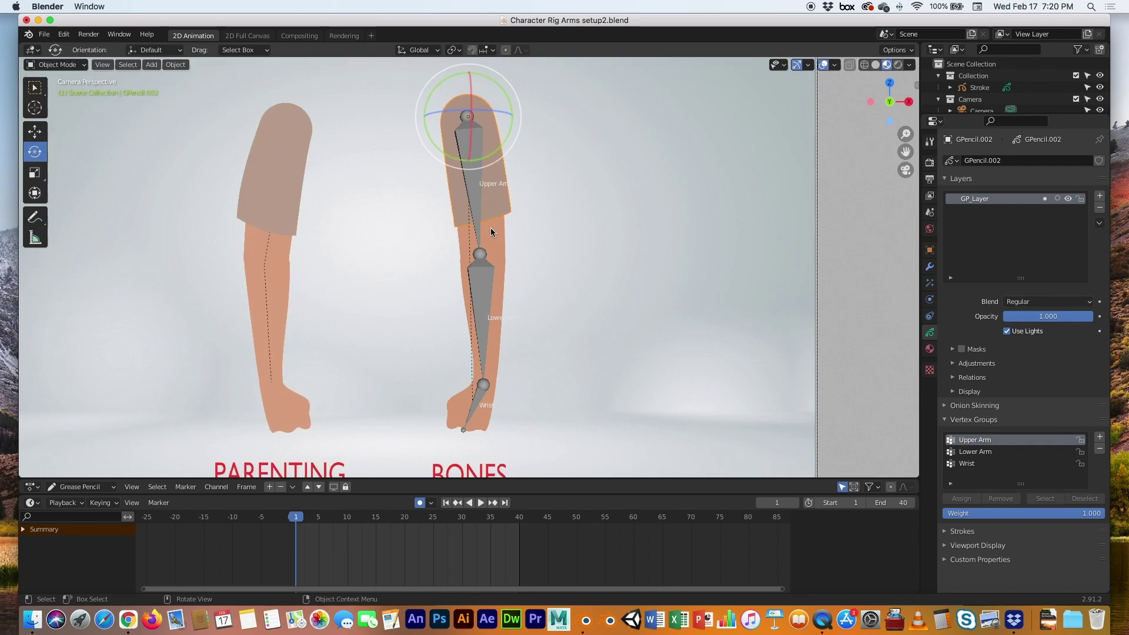
In Edit Mode on the upper arm skin, remove the Lower Arm Bone, Upper Arm Bone and Wrist Bone vertex groups, and assign its strokes to Upper Arm
click(503, 221)
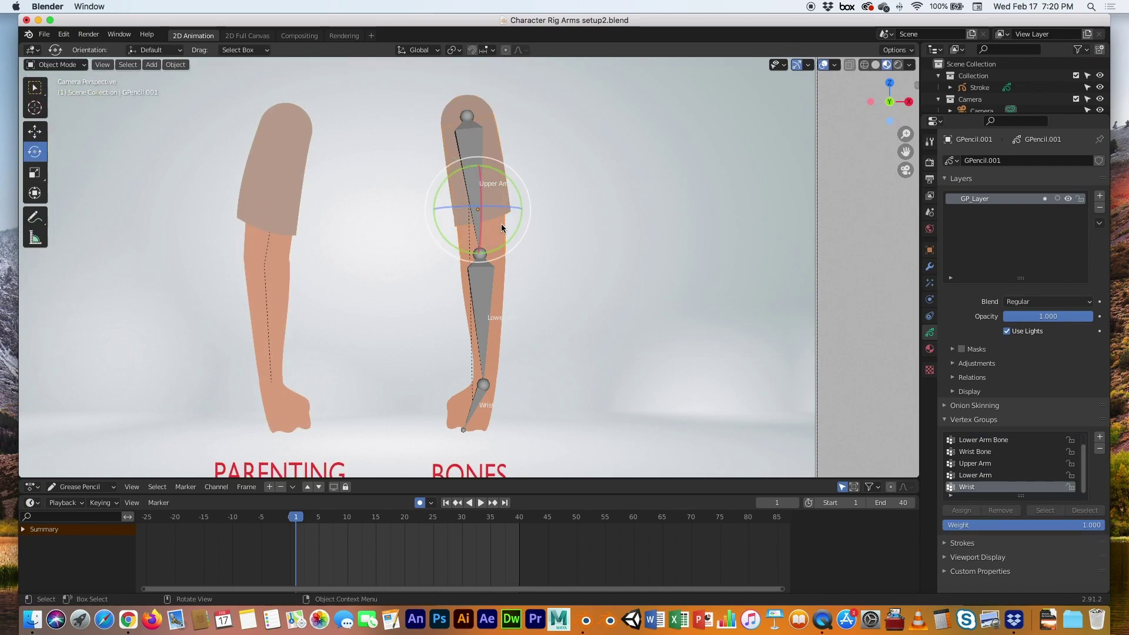
key(Tab)
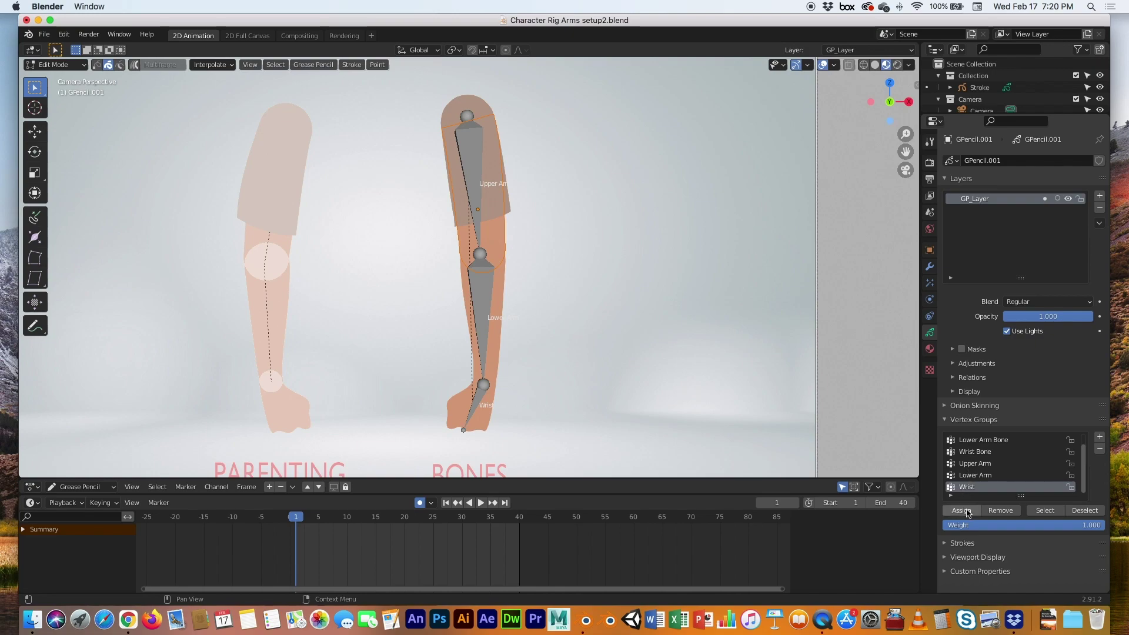
click(984, 442)
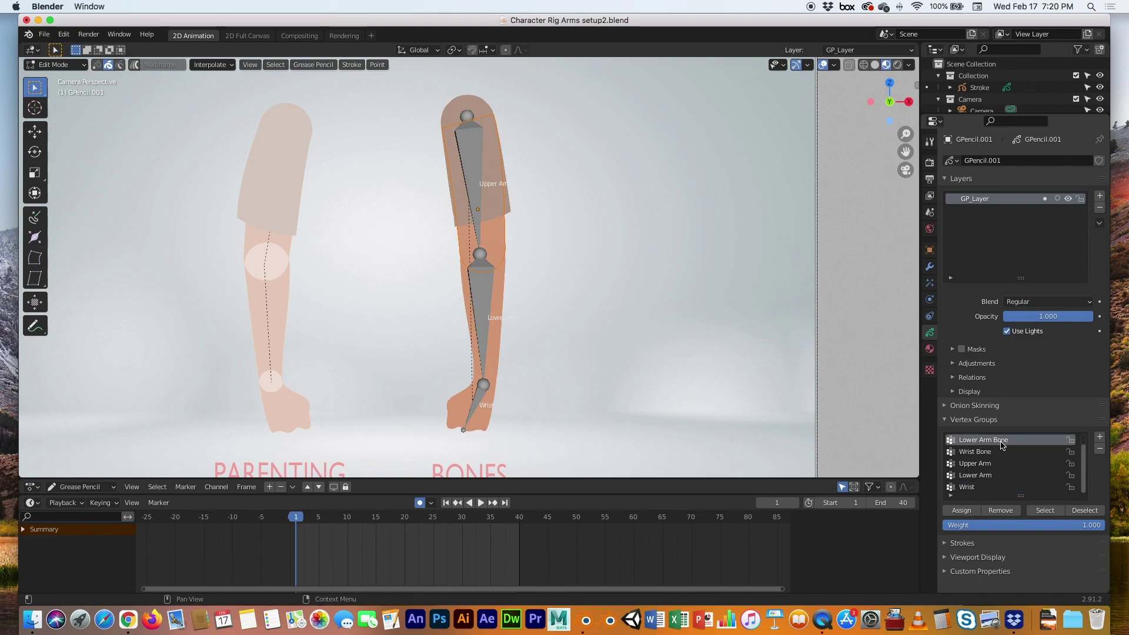
click(1100, 450)
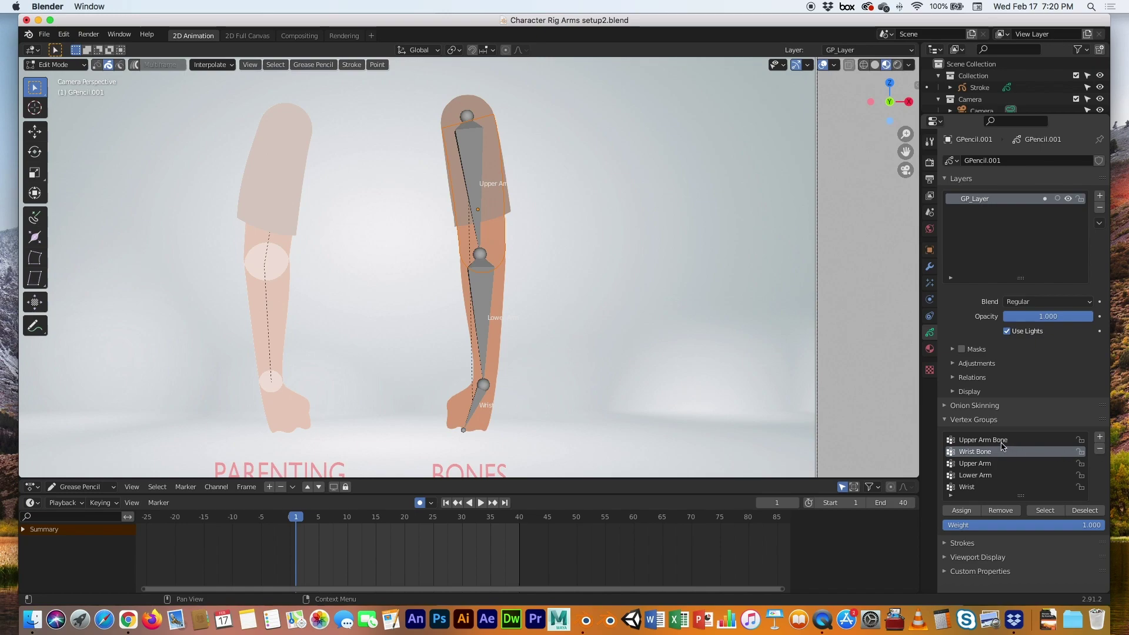
click(1100, 450)
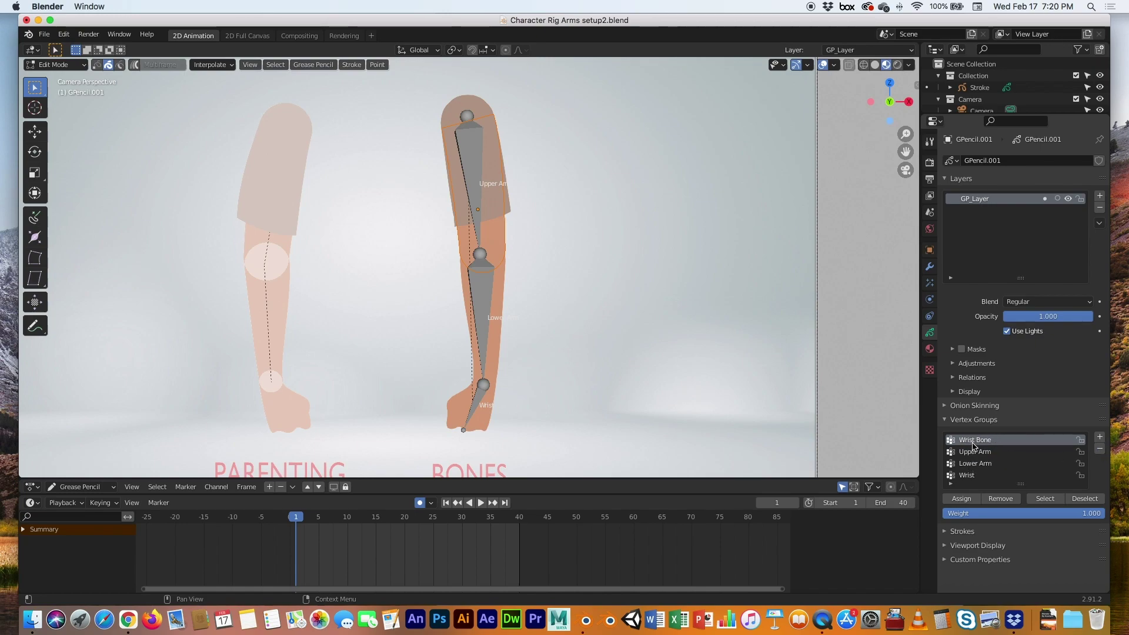
click(1100, 450)
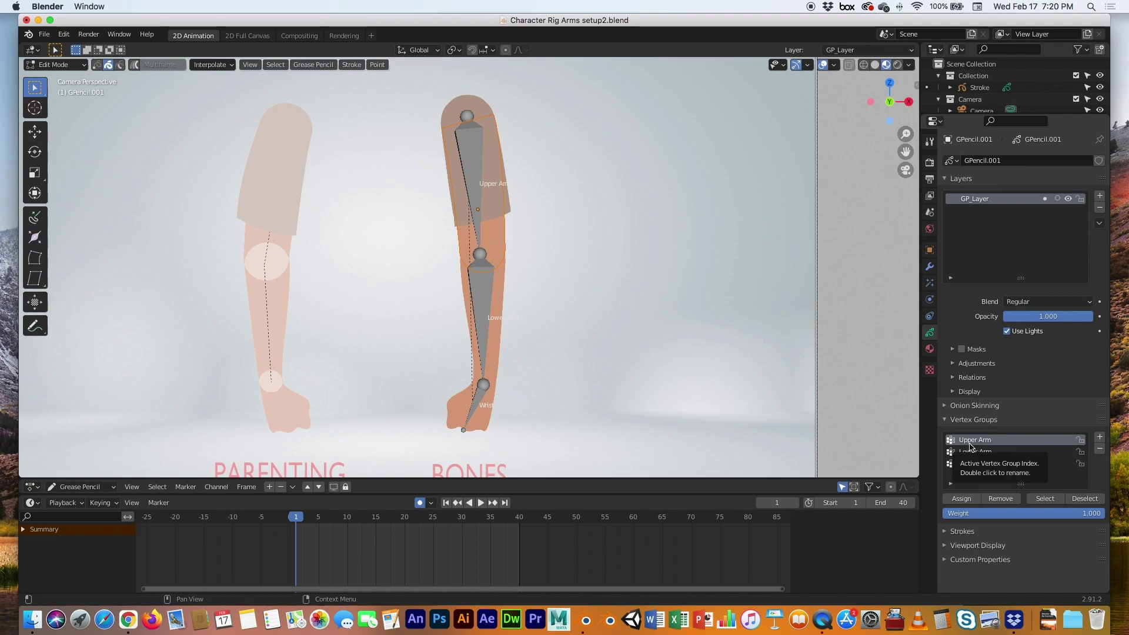
click(962, 499)
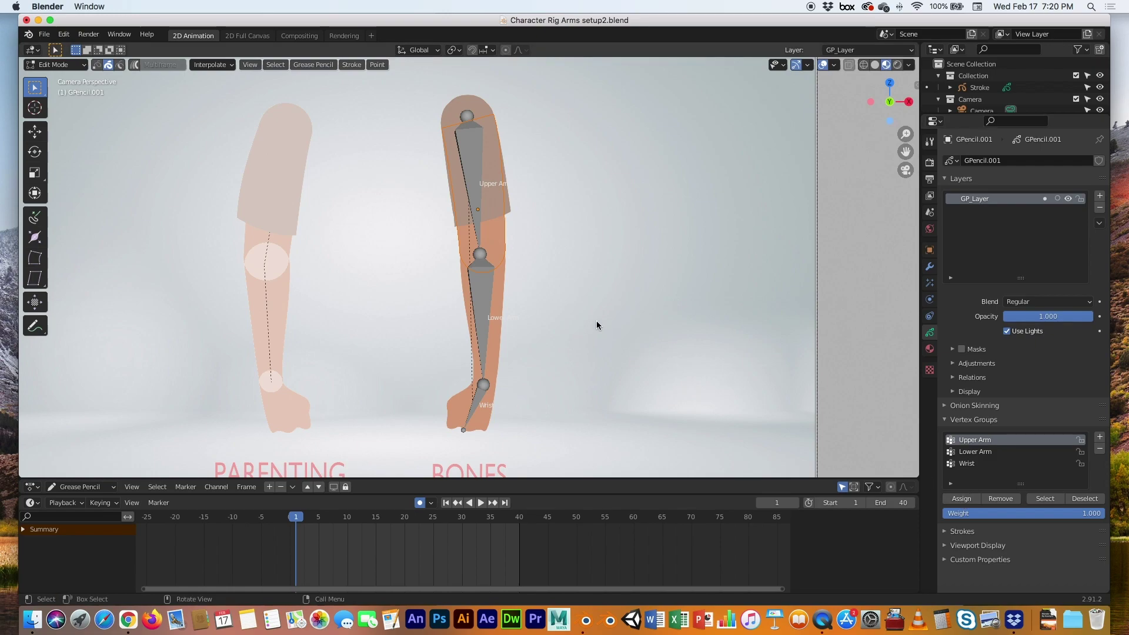
key(Tab)
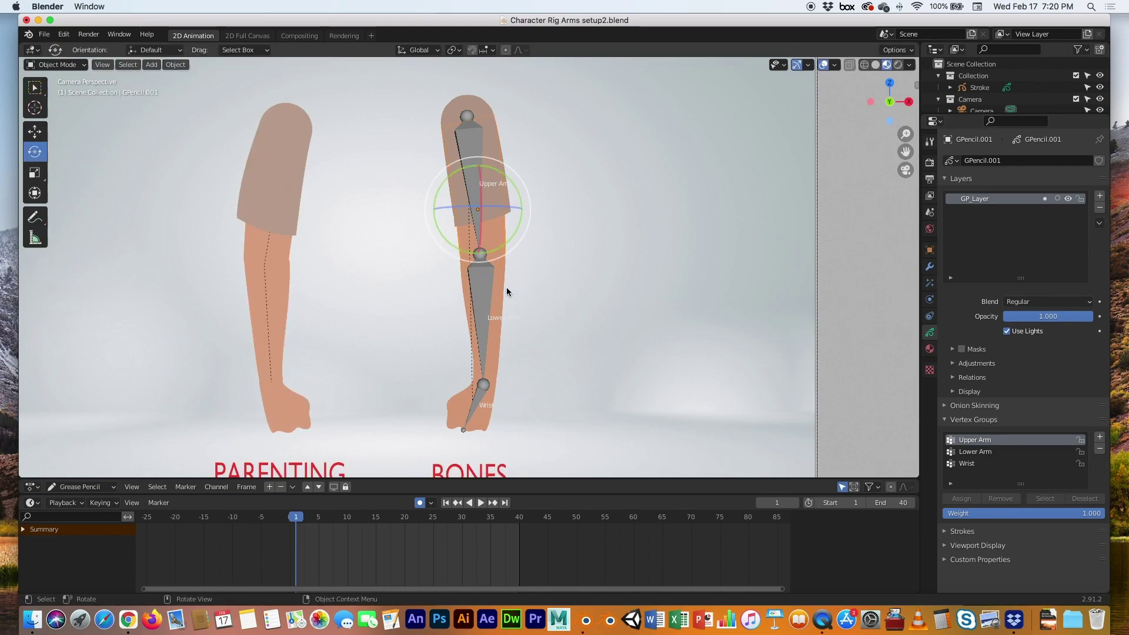
In Edit Mode on the lower arm skin, remove the Lower Arm Bone, Upper Arm Bone and Wrist Bone vertex groups, and assign its strokes to Lower Arm
click(502, 287)
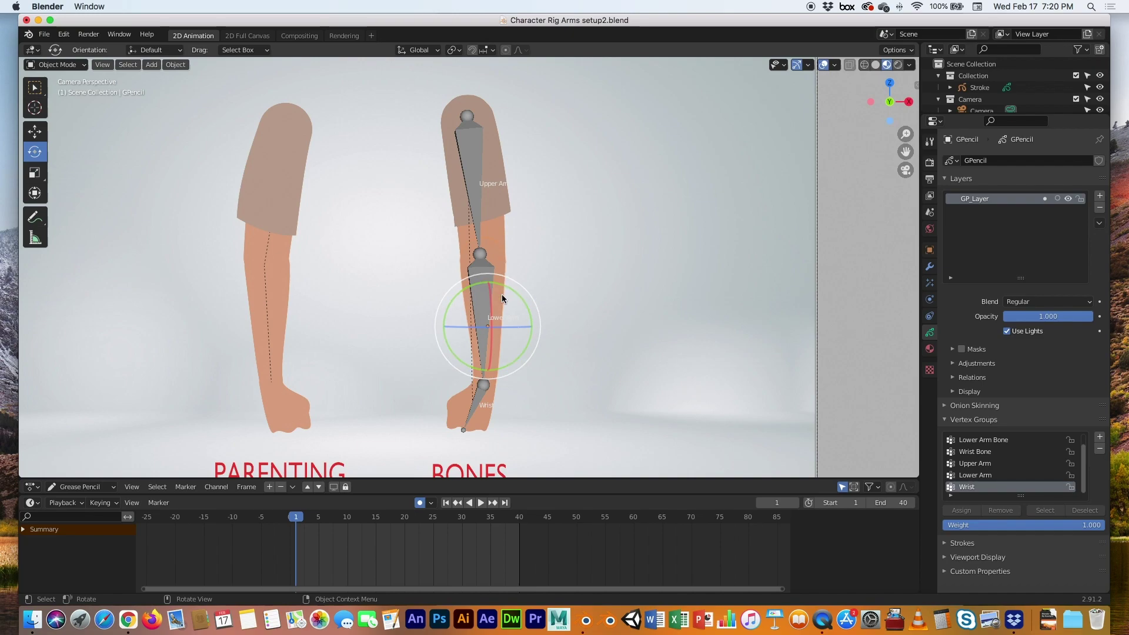
key(Tab)
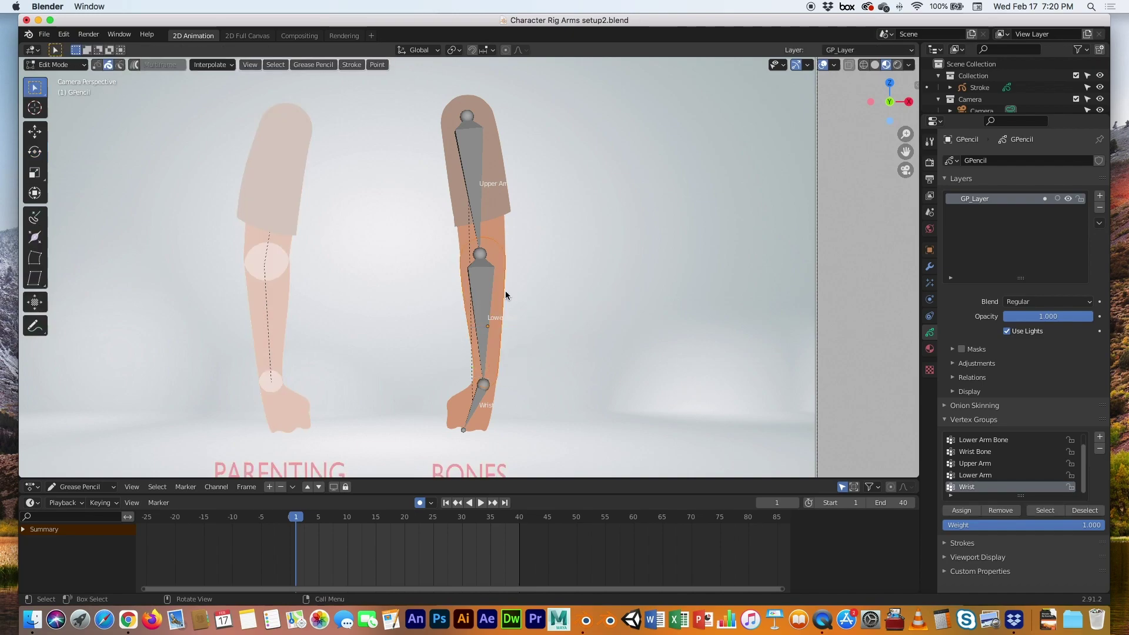
click(980, 441)
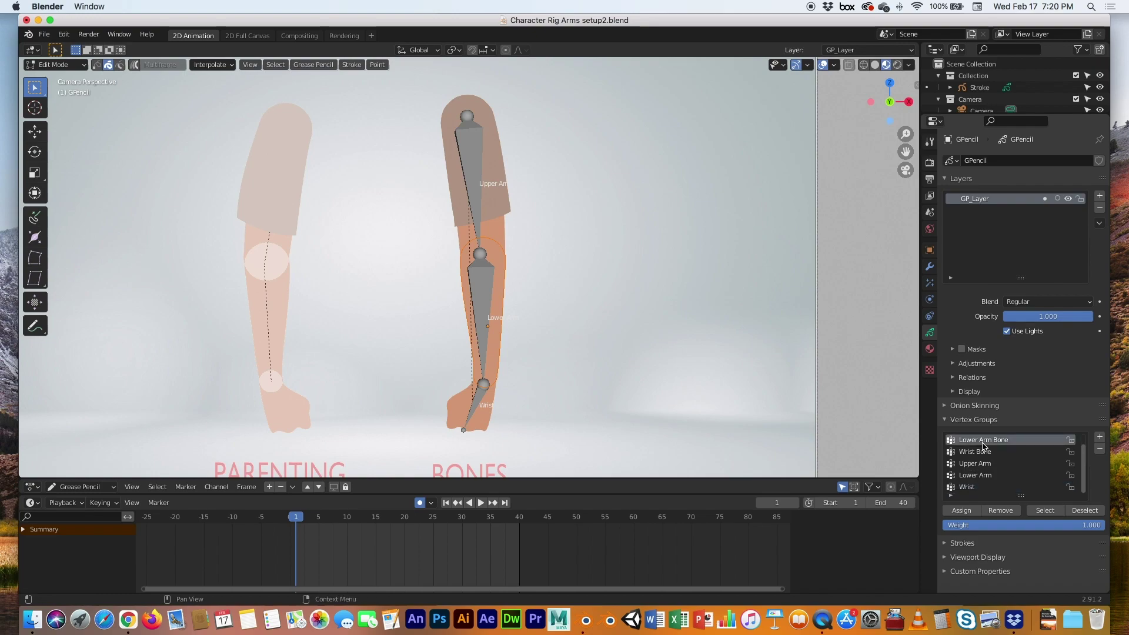
click(1101, 450)
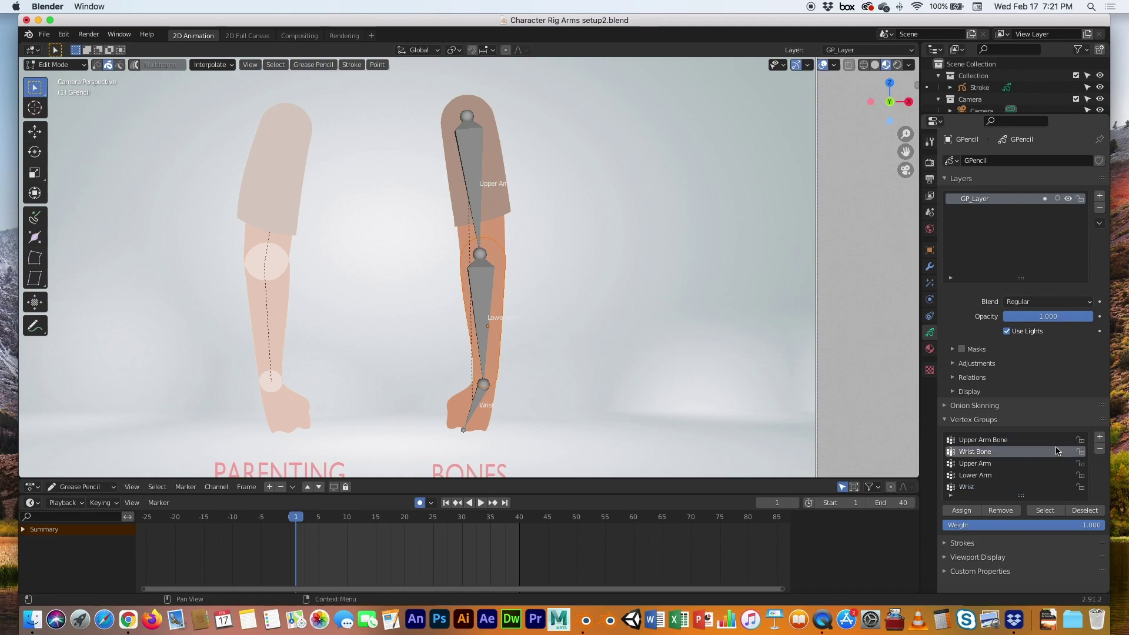
click(1100, 449)
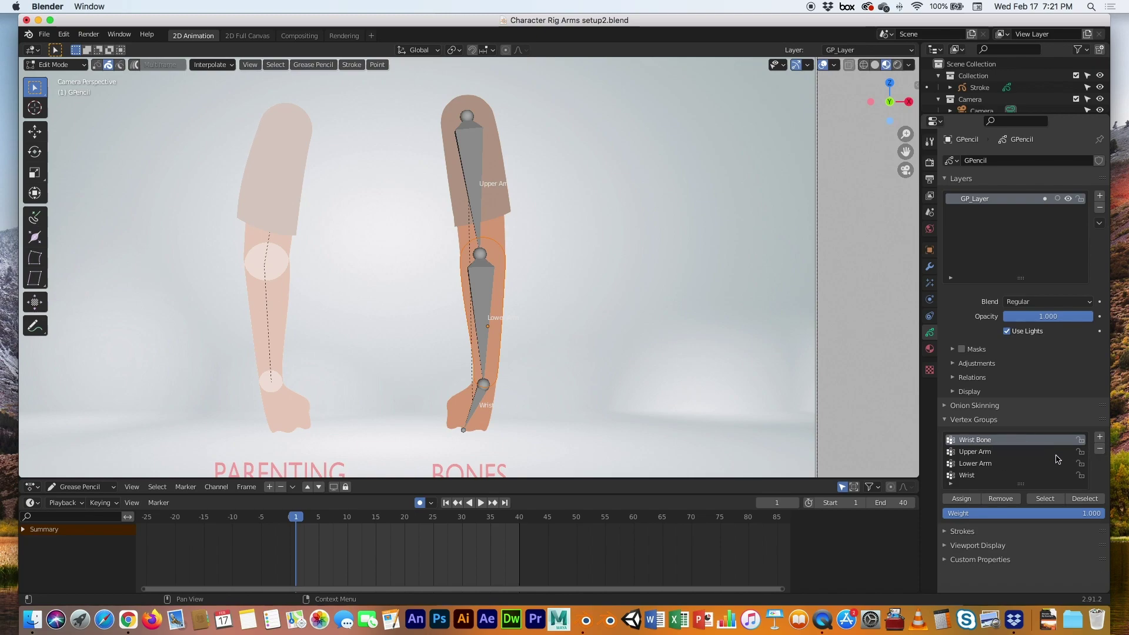
click(1100, 450)
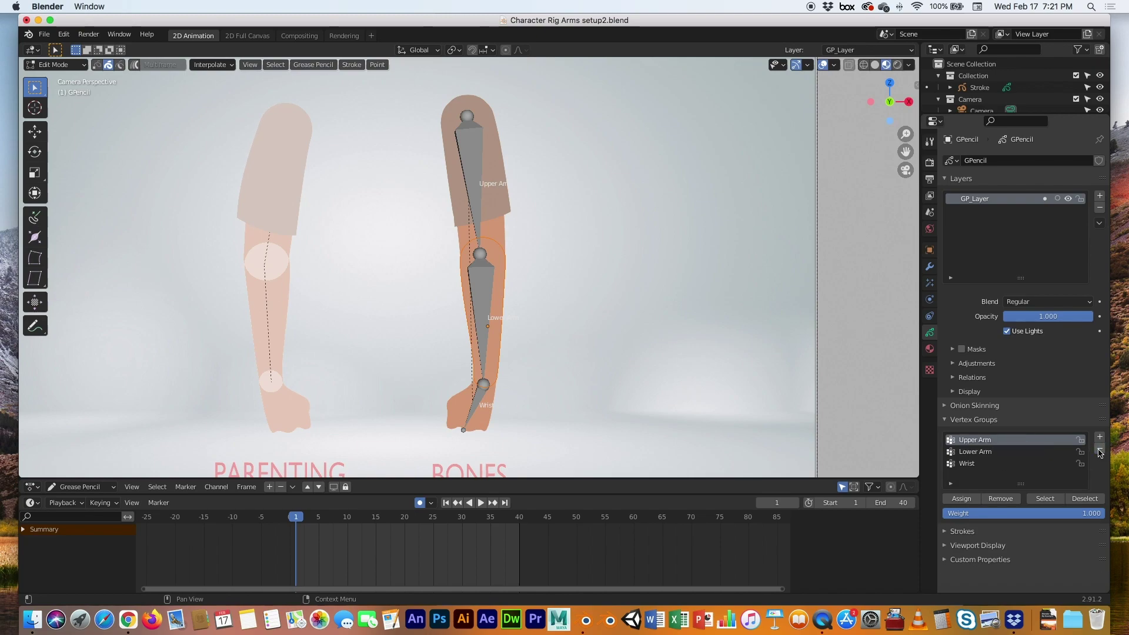
click(971, 452)
click(961, 498)
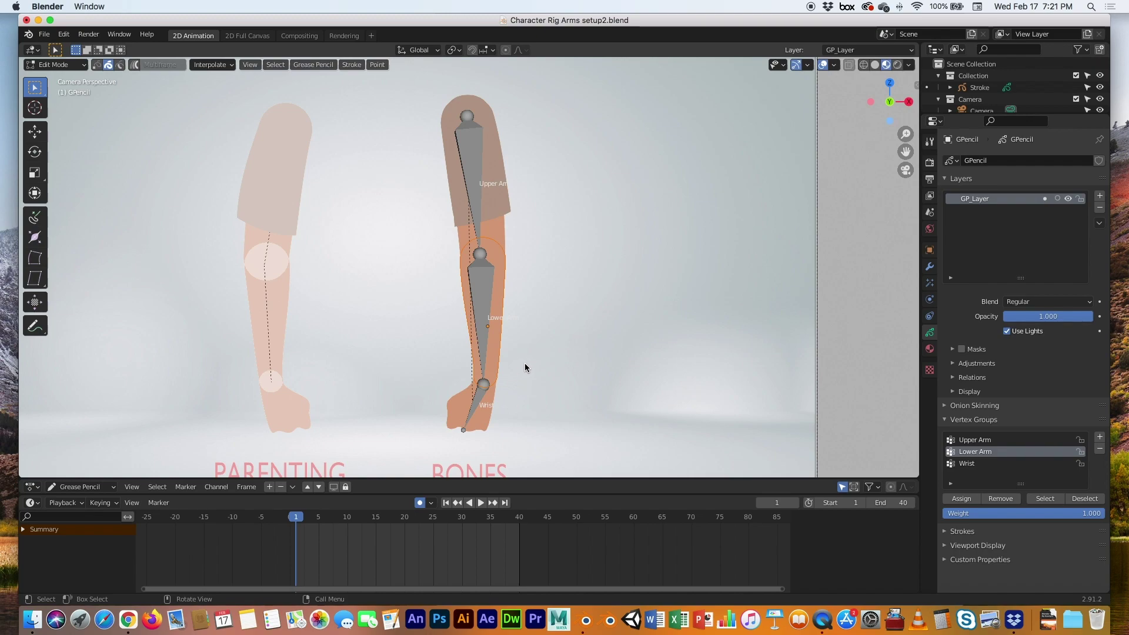
key(Tab)
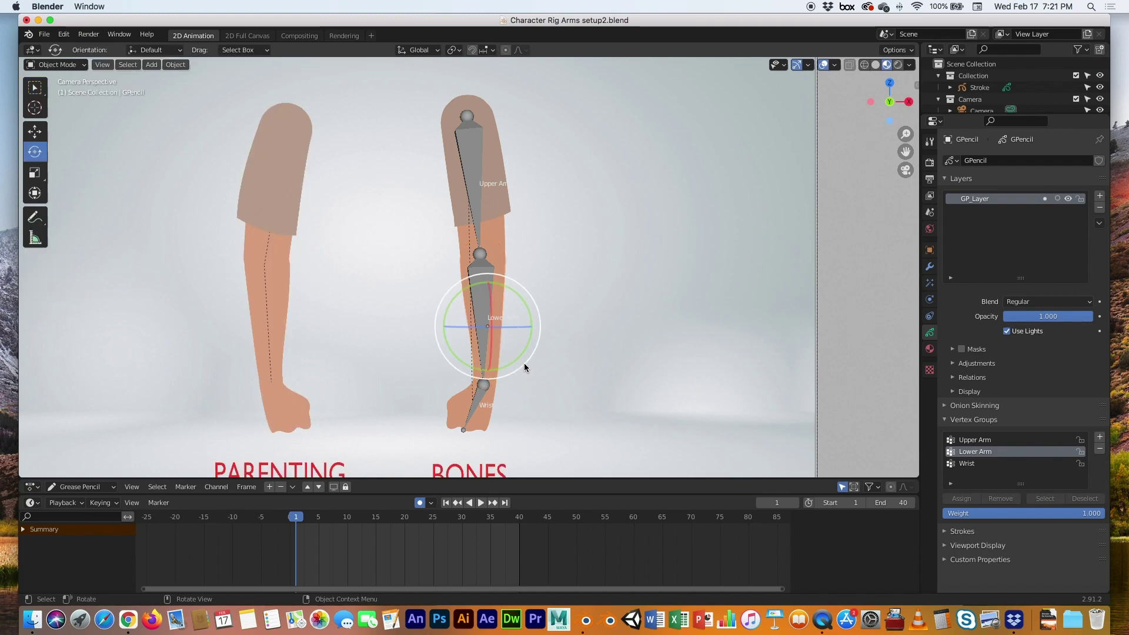
In Edit Mode on the hand, remove the Lower Arm Bone, Upper Arm Bone and Wrist Bone vertex groups, activate Wrist, and return to Object Mode
click(493, 397)
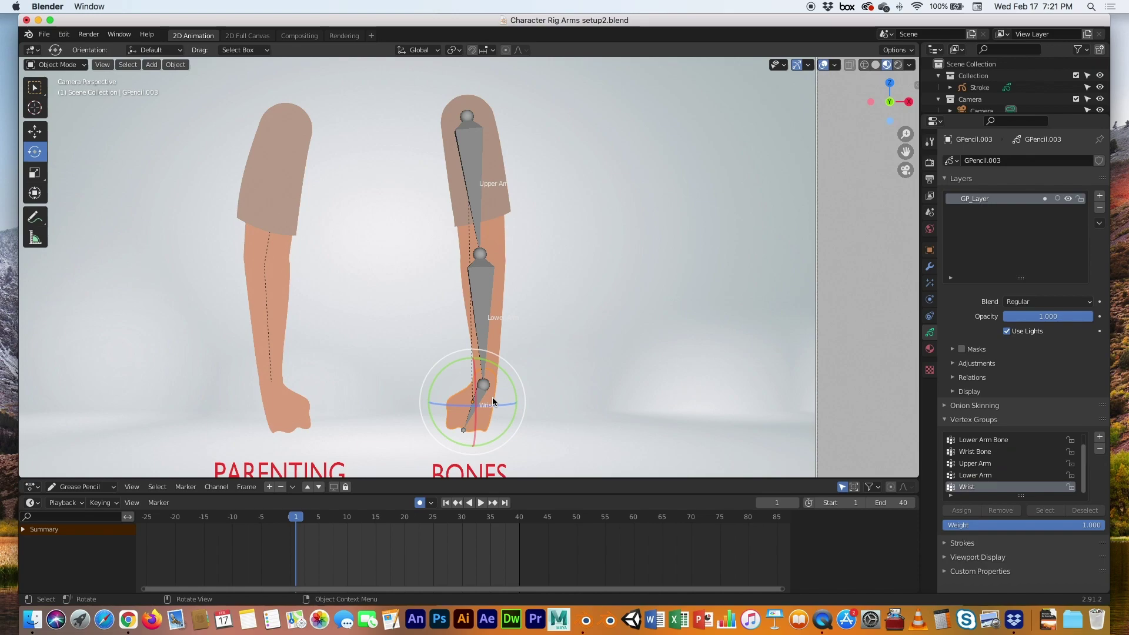
key(Tab)
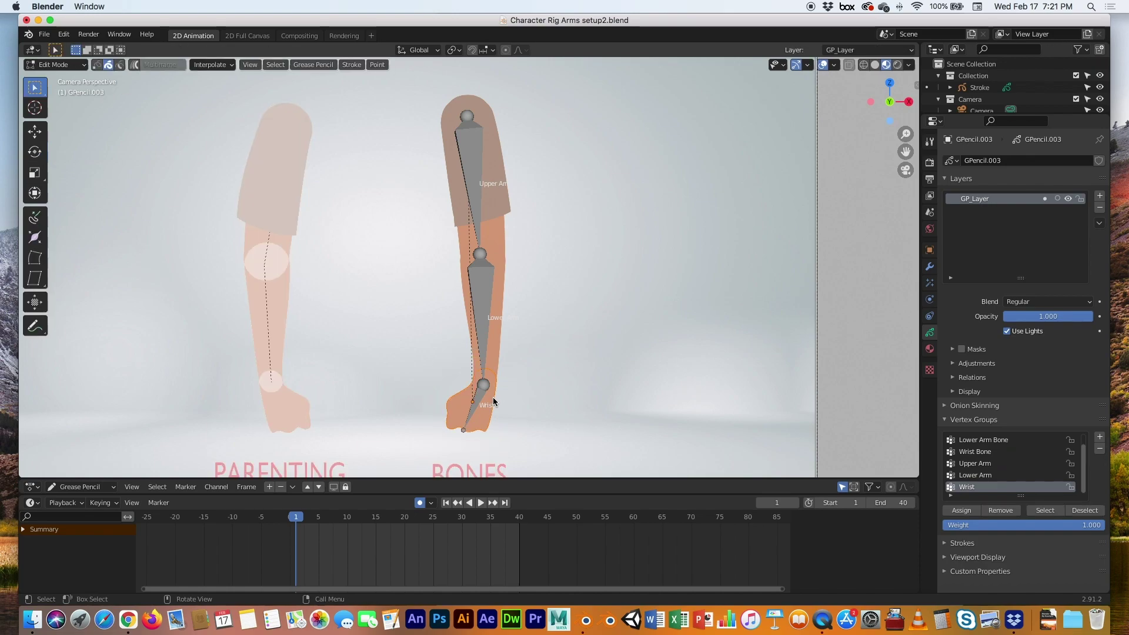
click(1003, 441)
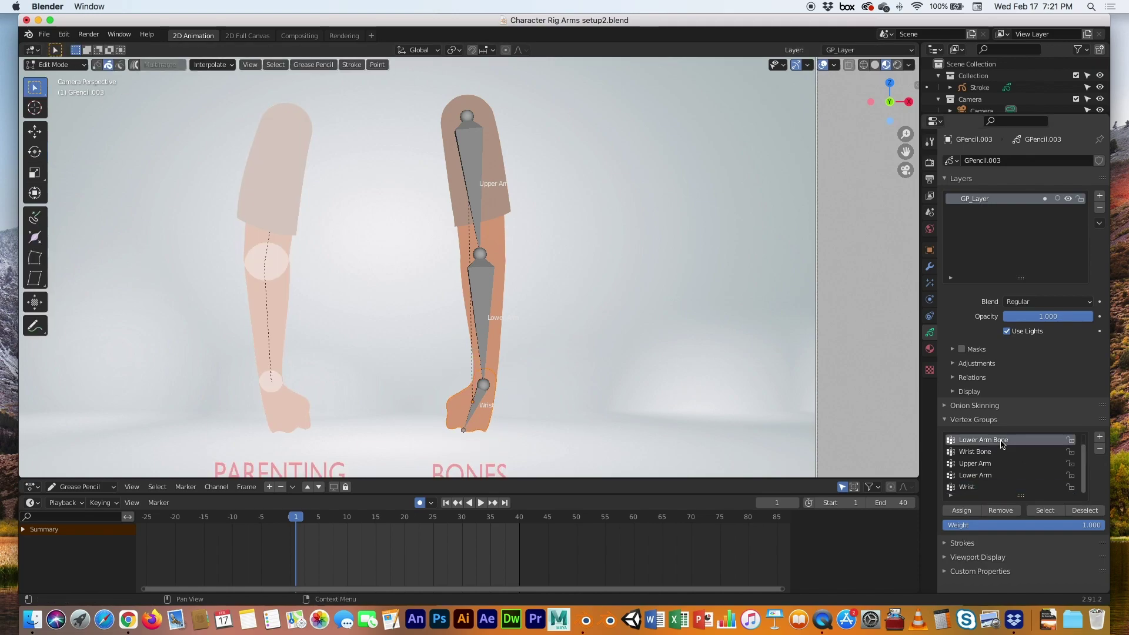
click(1100, 449)
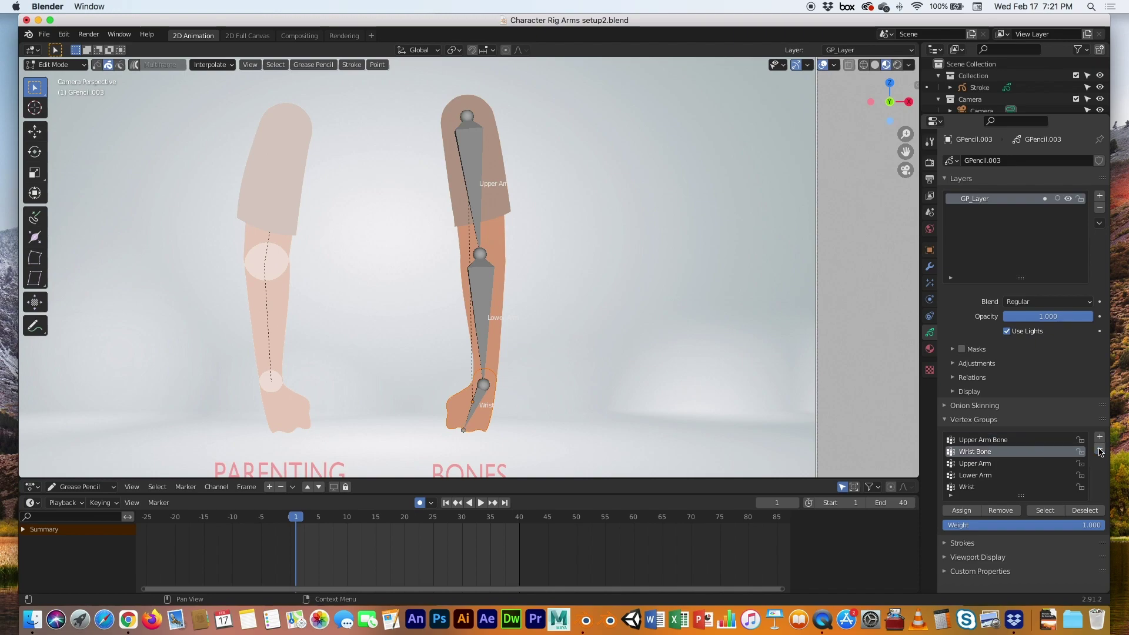
click(1000, 440)
click(1099, 449)
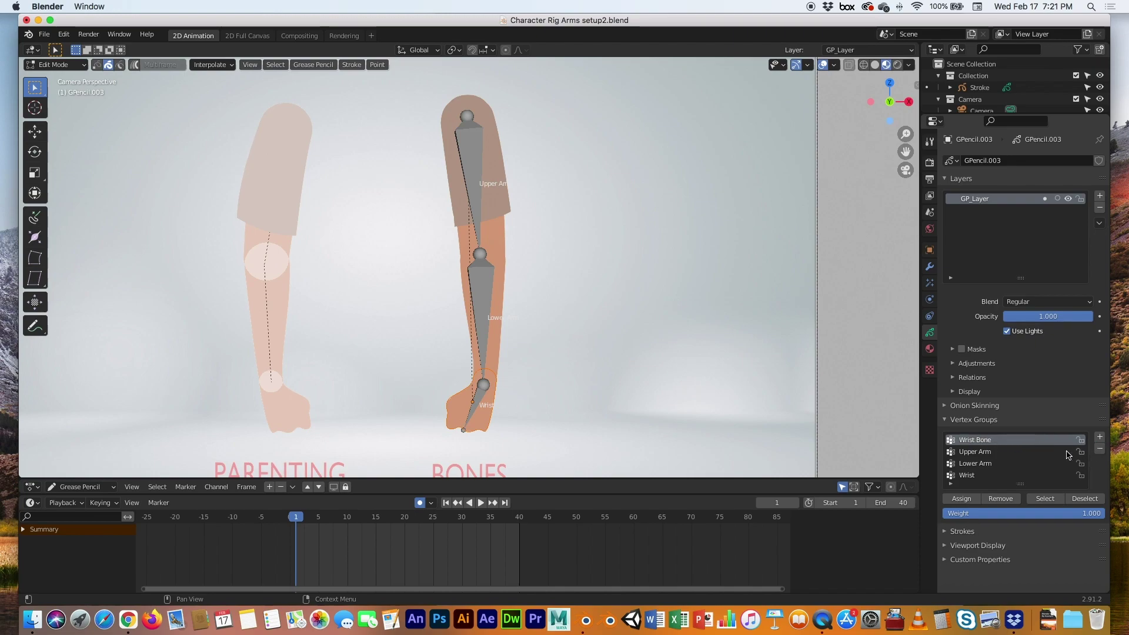
click(1100, 449)
click(968, 465)
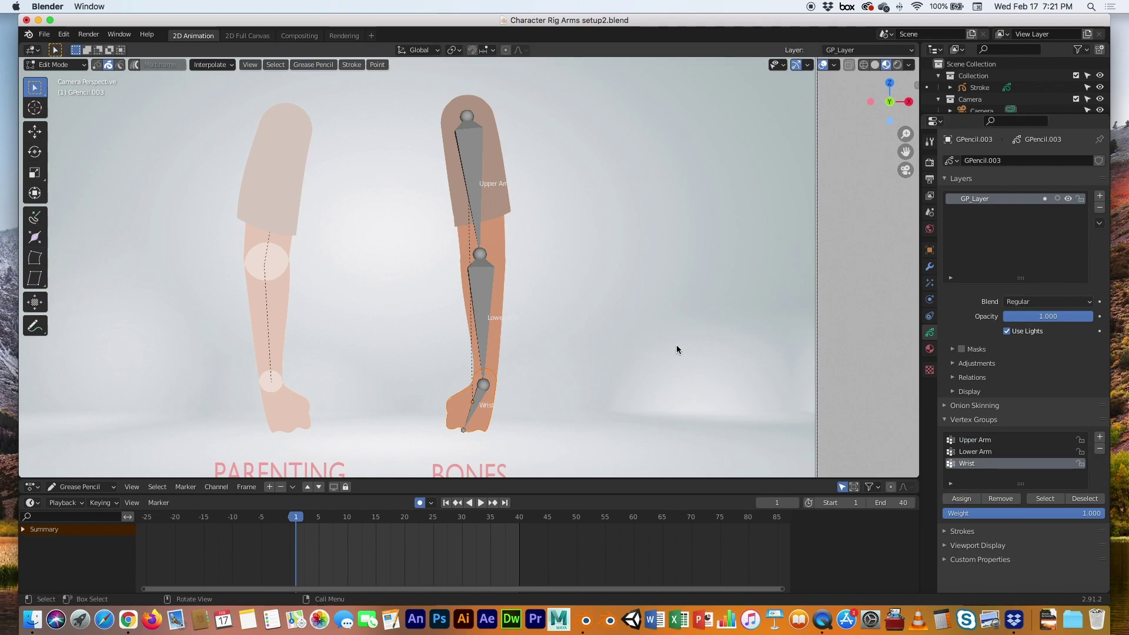
click(63, 65)
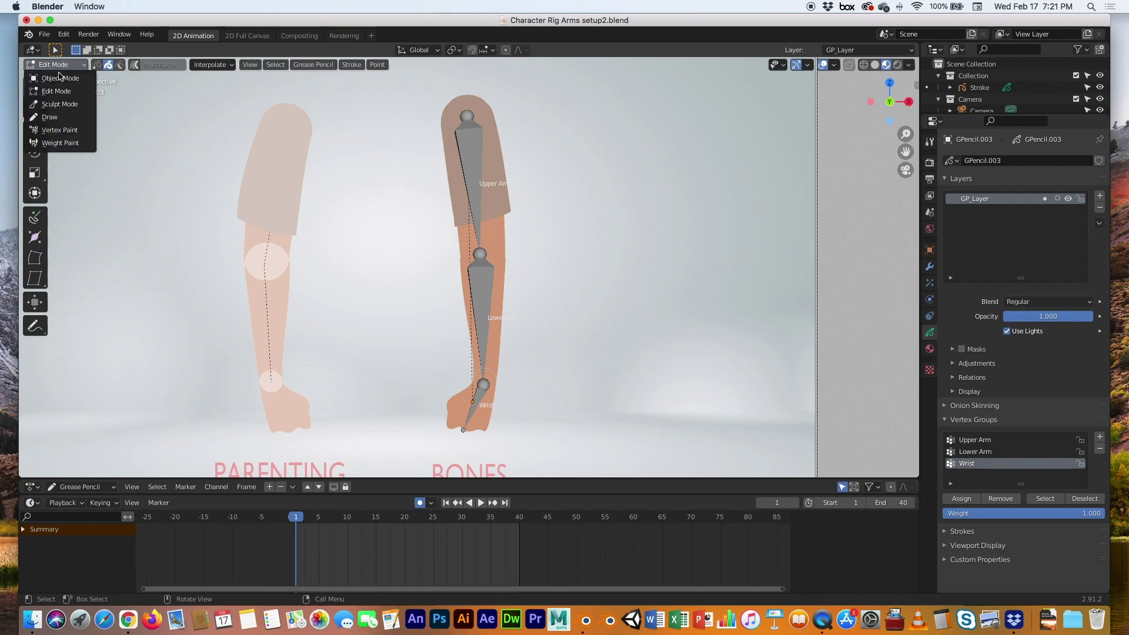
click(62, 78)
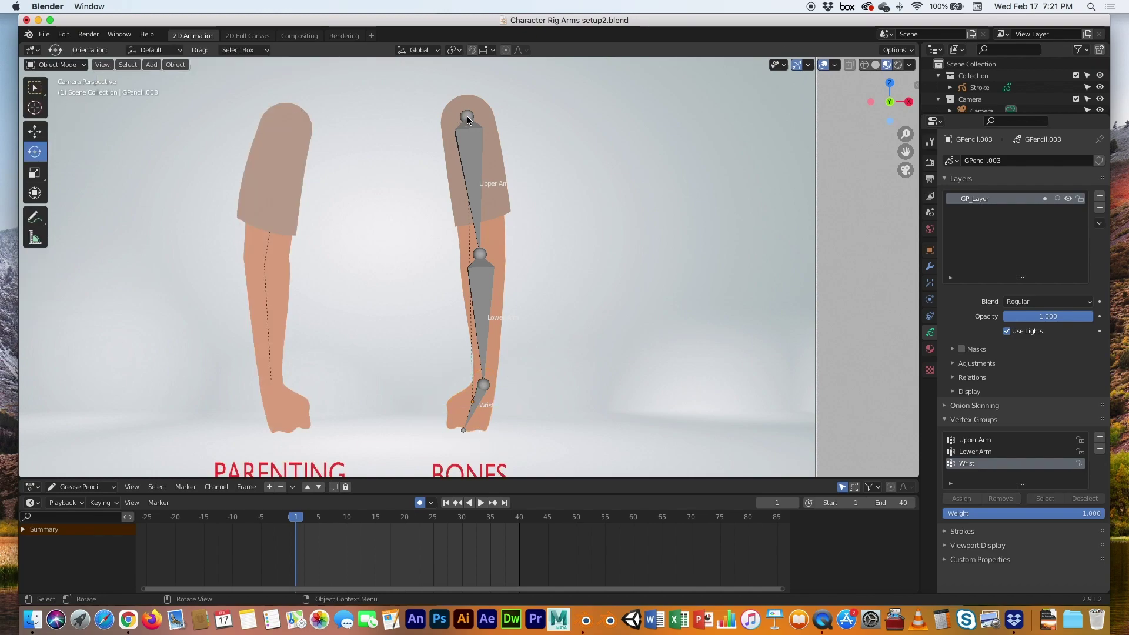
Select the Bones arm's armature and switch it to Pose Mode
click(467, 116)
click(73, 66)
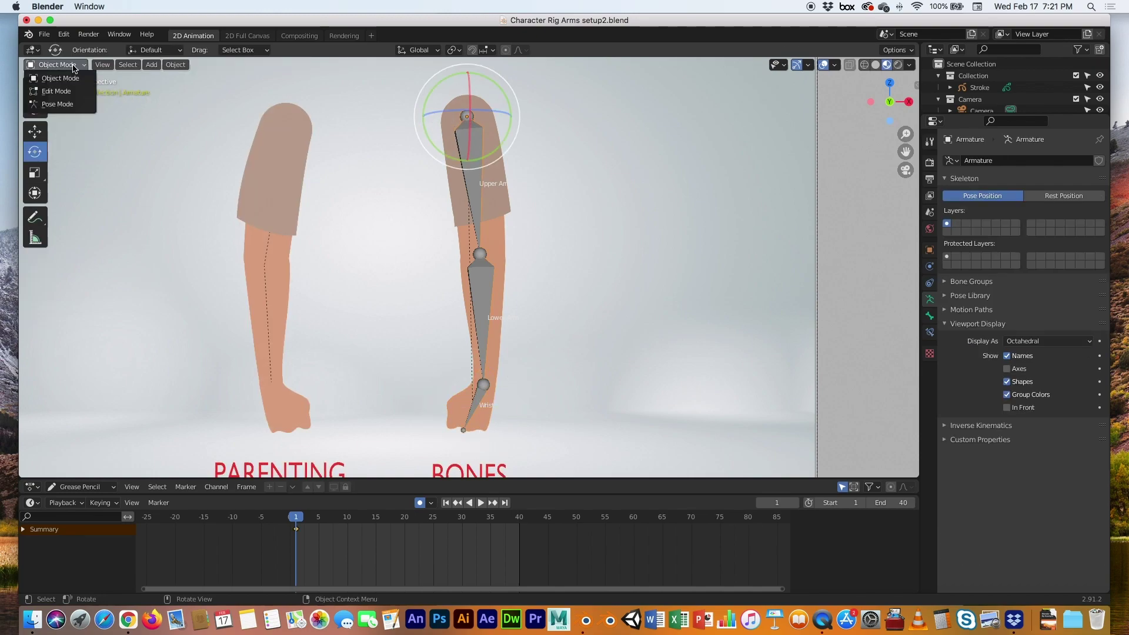
click(69, 92)
click(66, 65)
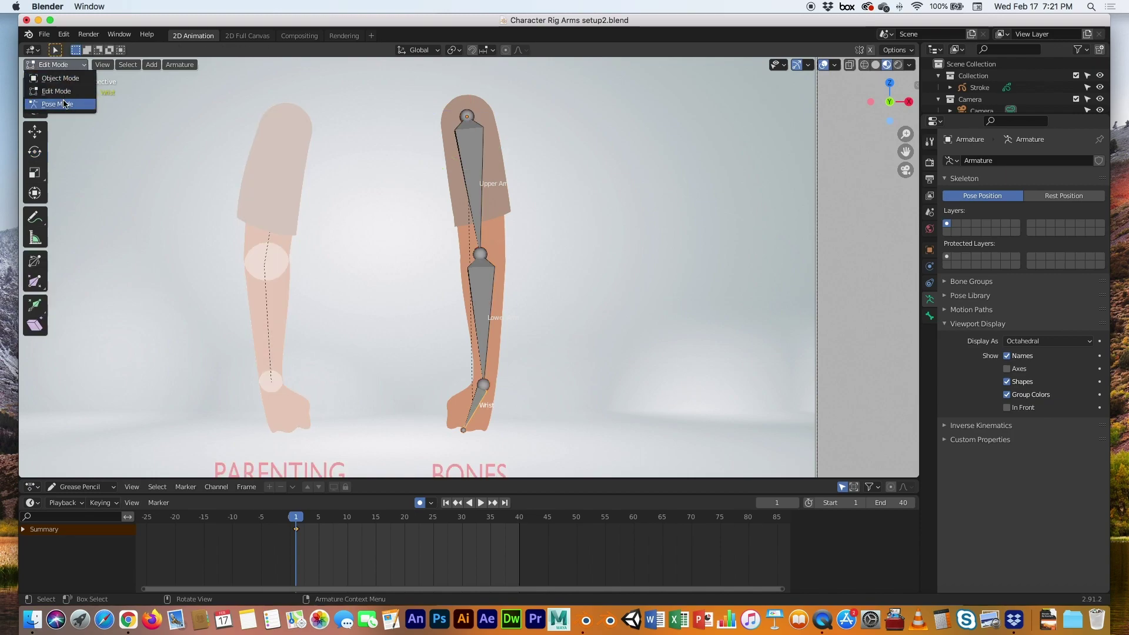
click(65, 104)
Test the rig by rotating about Y the Upper Arm bone about -42.7°, the Lower Arm about 73.5° and the Wrist about 42.7°
click(466, 121)
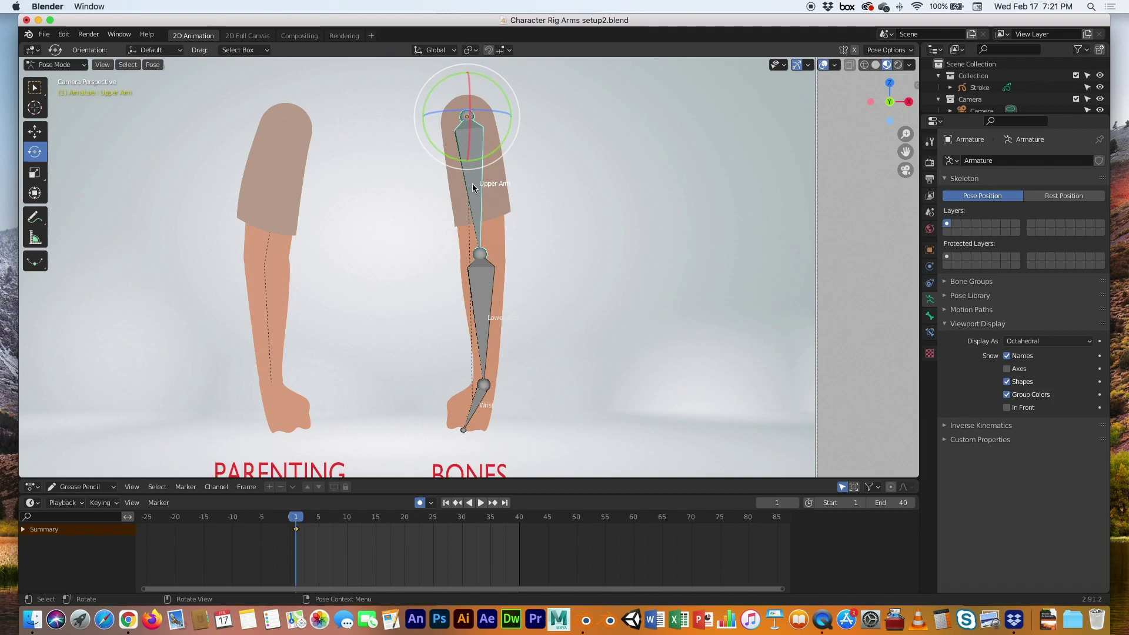
drag(495, 150, 542, 123)
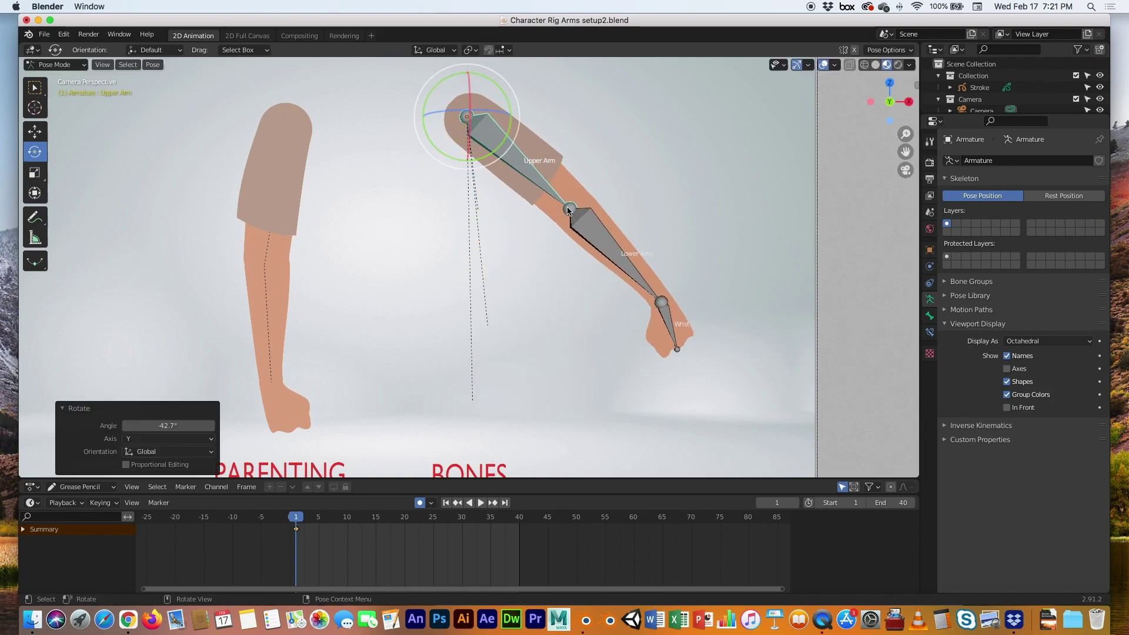
click(569, 209)
drag(604, 187, 605, 232)
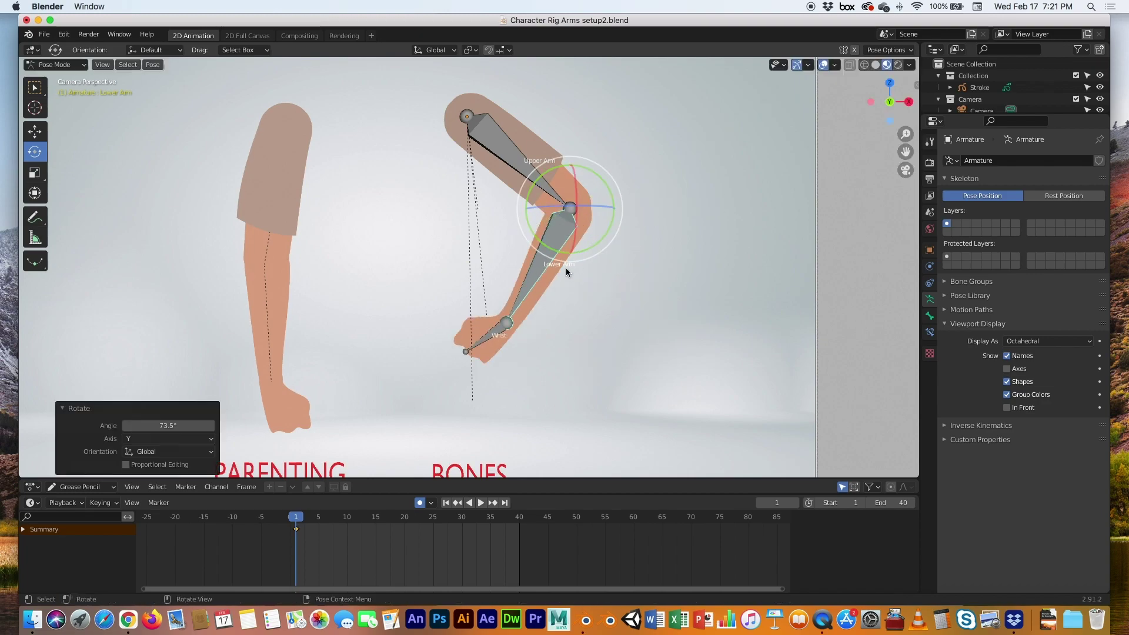
click(484, 336)
drag(538, 294, 540, 323)
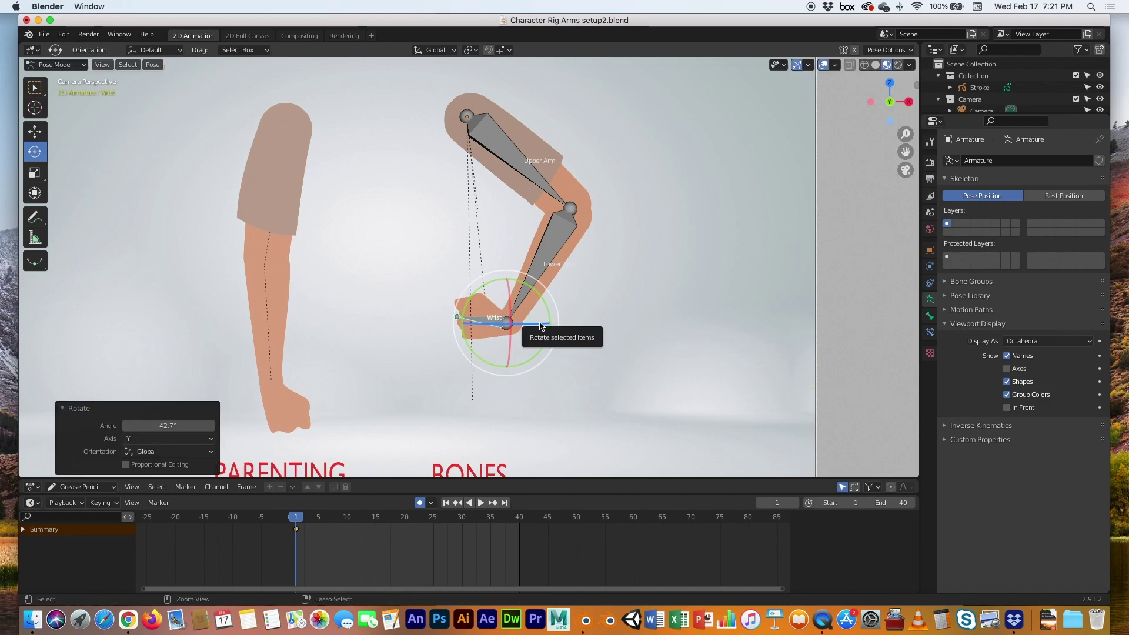
Undo the test rotations of the Upper Arm, Lower Arm and Wrist bones
key(super+z)
key(super+z)
key(super+z)
key(super+z)
key(super+z)
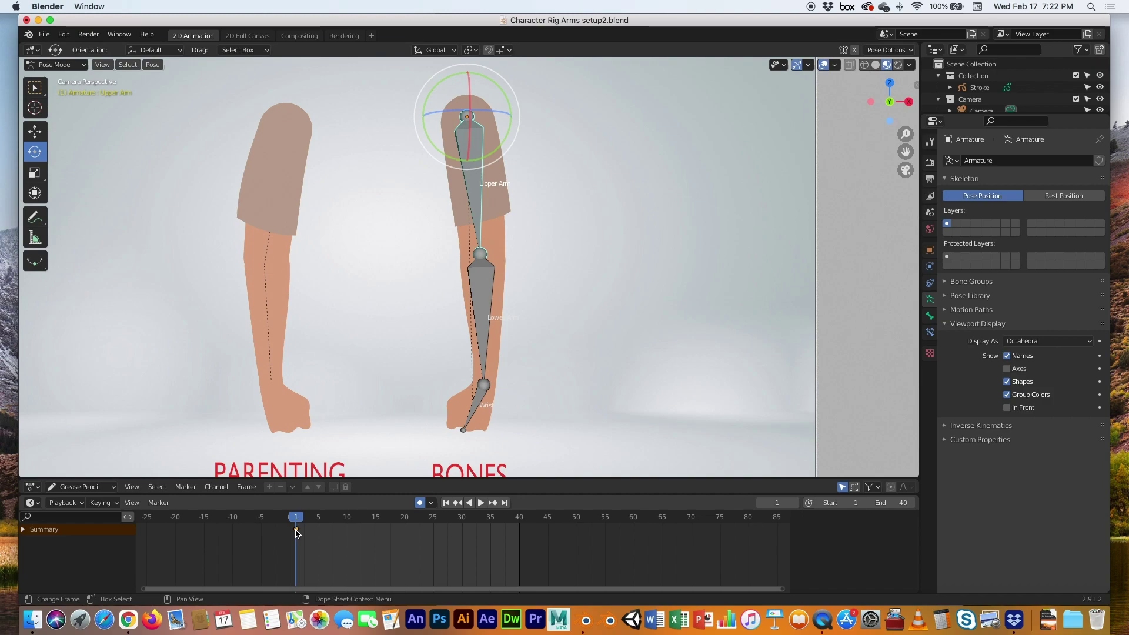
At frame 1, rotate the Lower Arm bone about 4.4° about Y, and select the Wrist bone
click(480, 298)
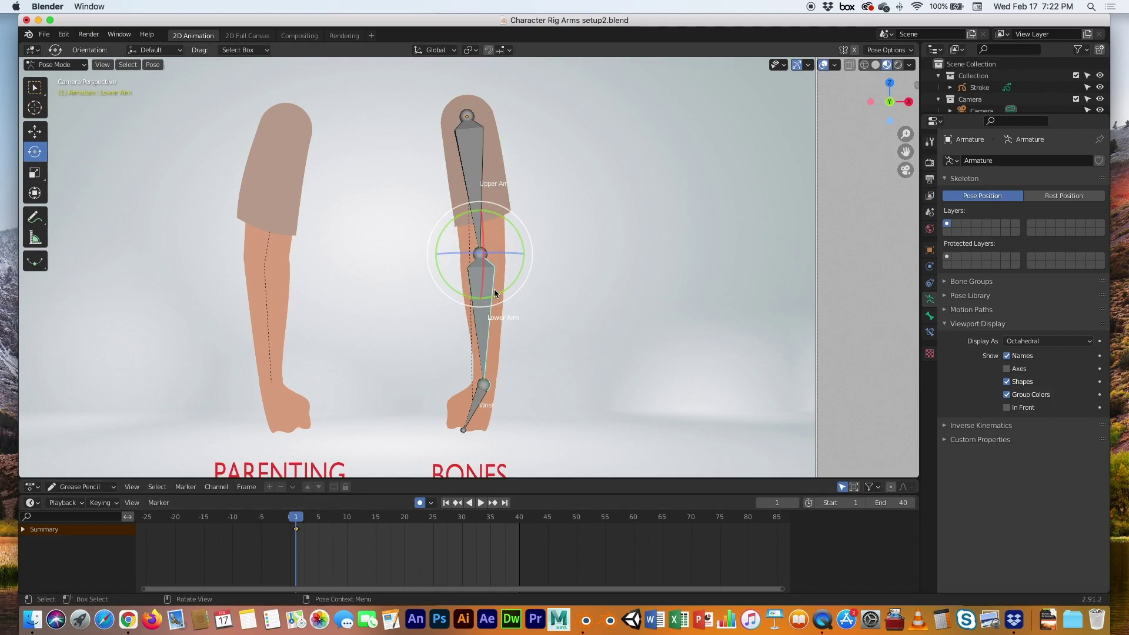
drag(505, 285, 504, 287)
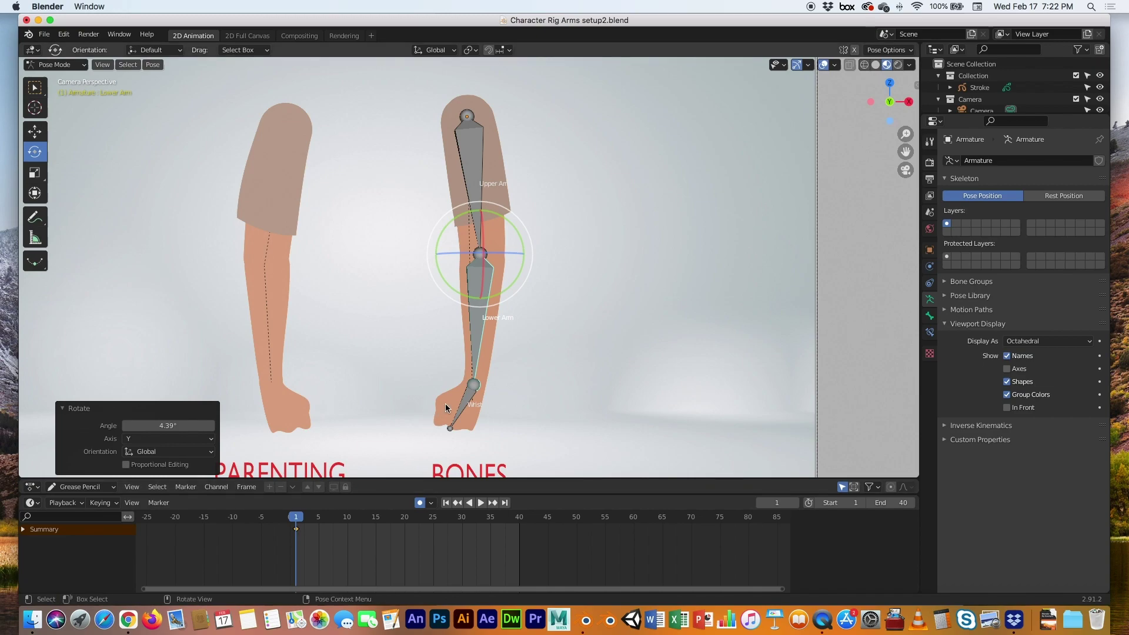
click(449, 423)
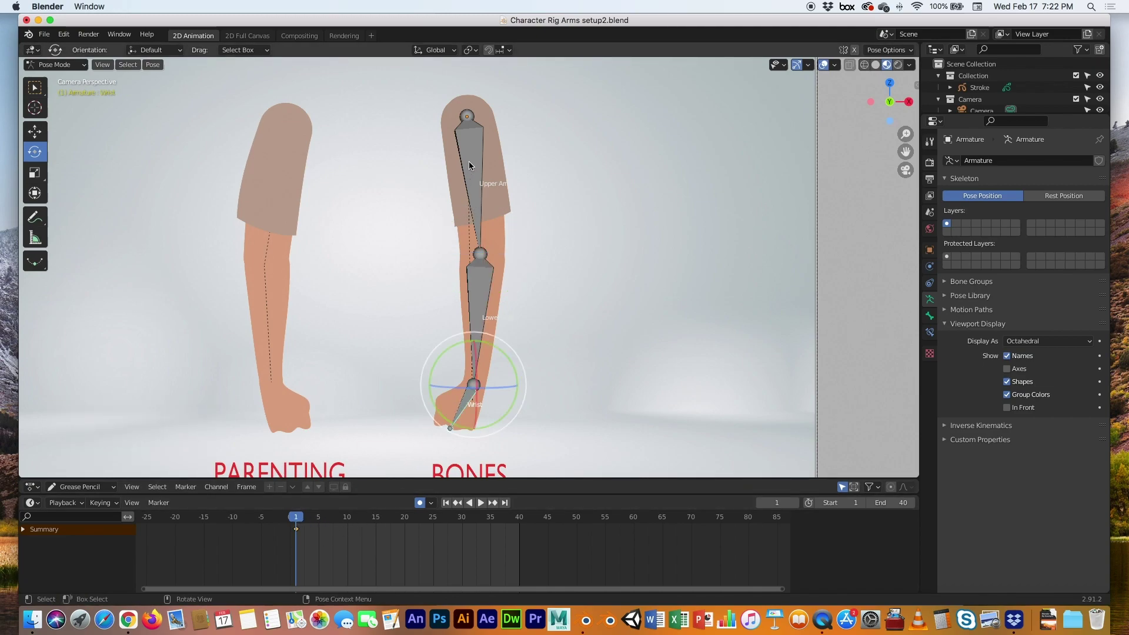
At frame 20, rotate about Y the Upper Arm bone about -70.7°, the Lower Arm about 142° and the Wrist about 21.8°
drag(387, 518, 404, 518)
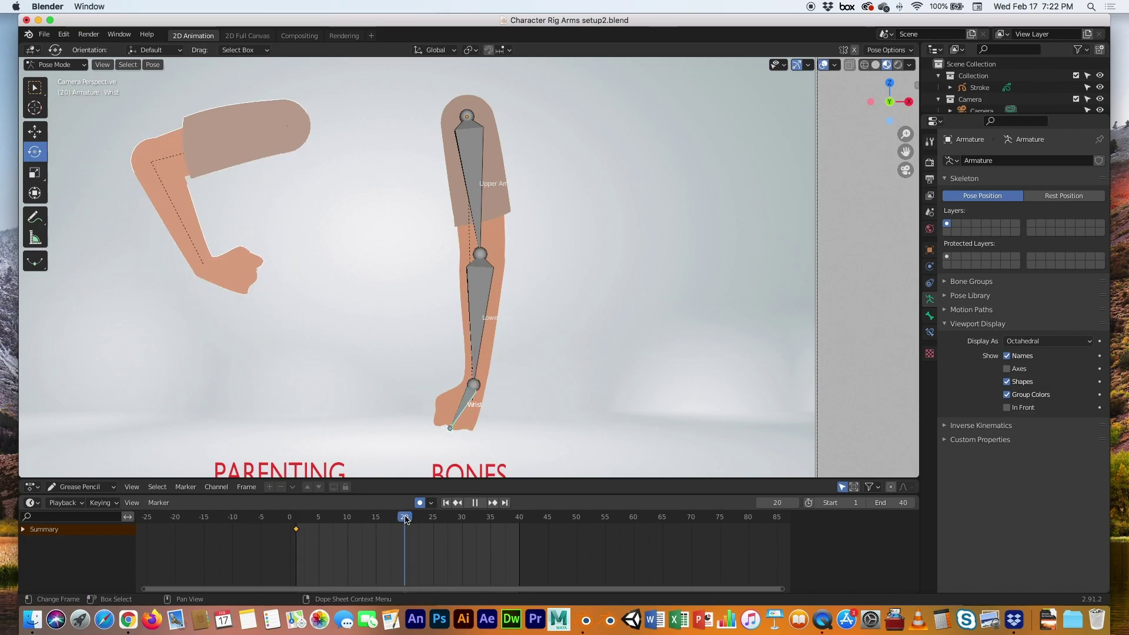
click(470, 194)
drag(478, 157, 560, 121)
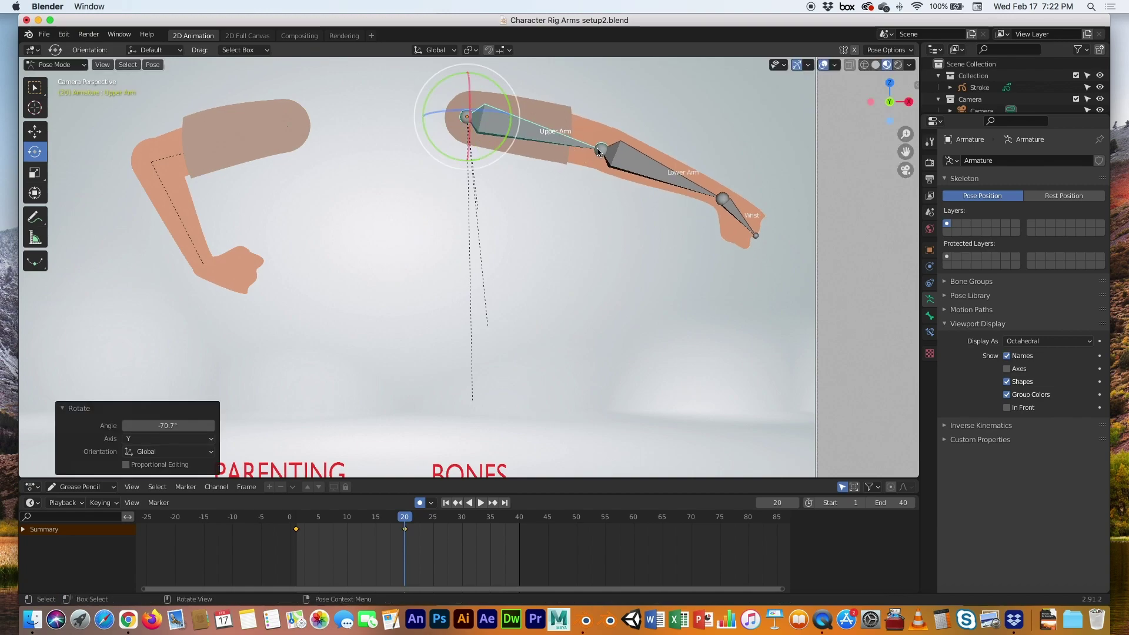
click(614, 159)
drag(632, 120, 544, 192)
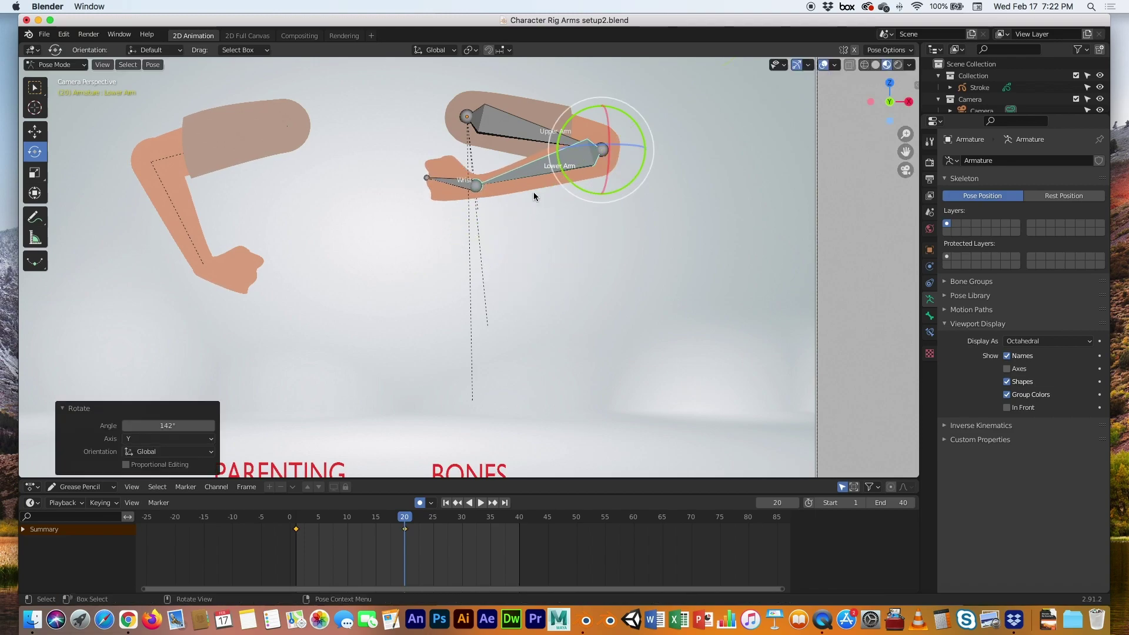
drag(511, 206, 496, 220)
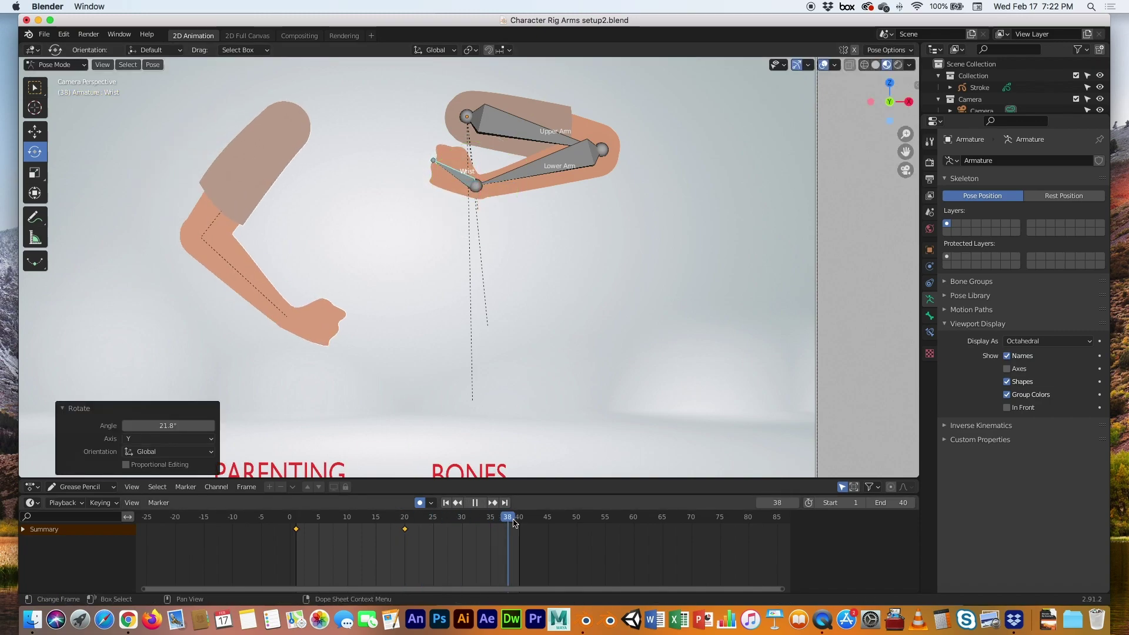
At frame 40, rotate about Y the Upper Arm bone about 63.7°, the Lower Arm about -46.3° and the Wrist about -26°
key(space)
click(514, 122)
drag(506, 100, 461, 147)
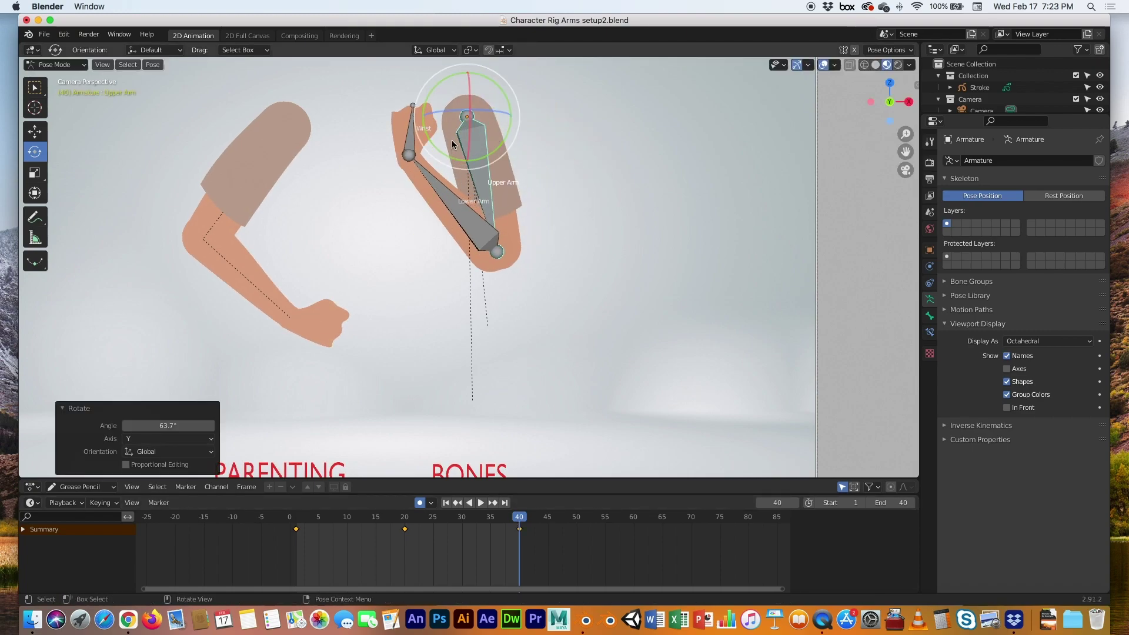
click(445, 181)
click(440, 190)
drag(517, 213, 485, 224)
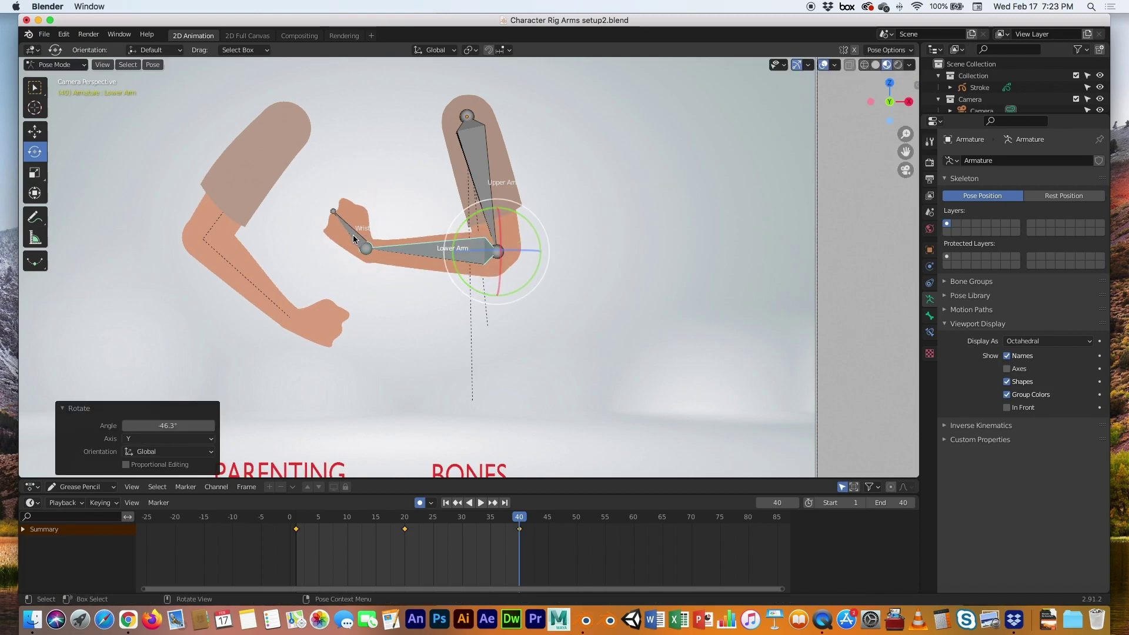
click(353, 235)
drag(376, 207, 349, 247)
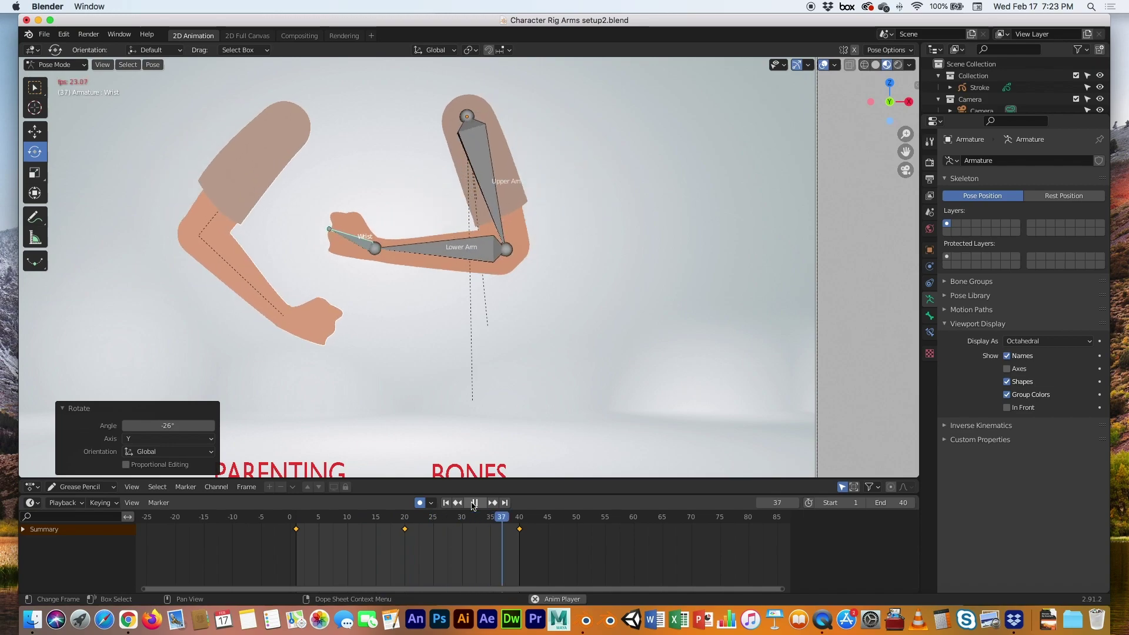
Stop playback and, at frame 1, straighten the arm by rotating the Upper Arm bone about 71.2° and the Wrist about -29.7° about Y
click(476, 503)
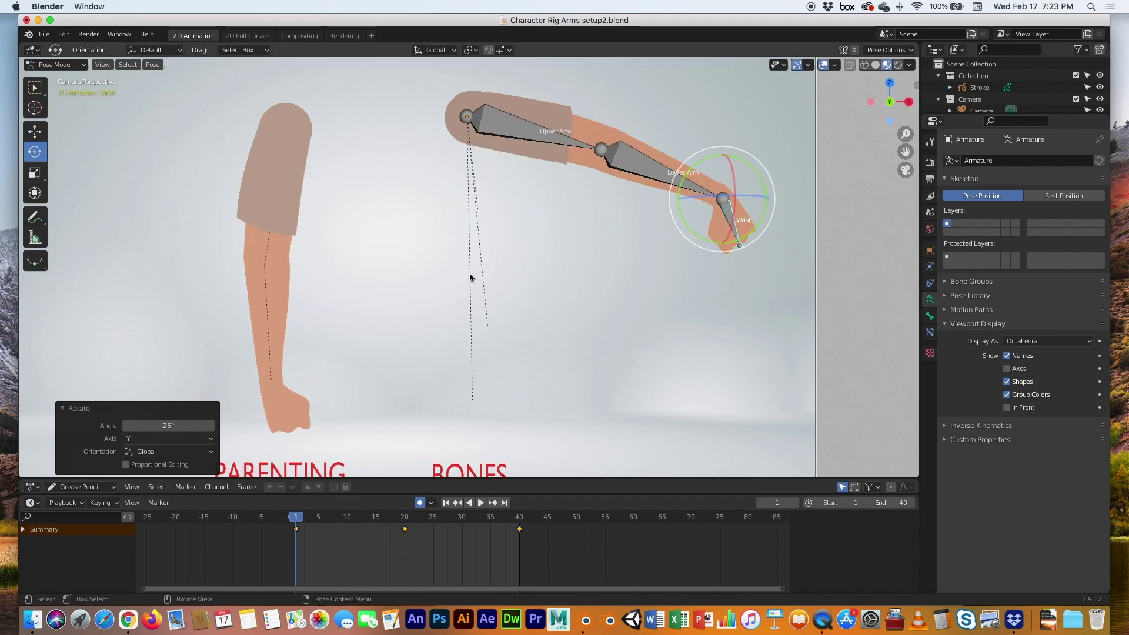
click(526, 139)
drag(508, 103, 481, 320)
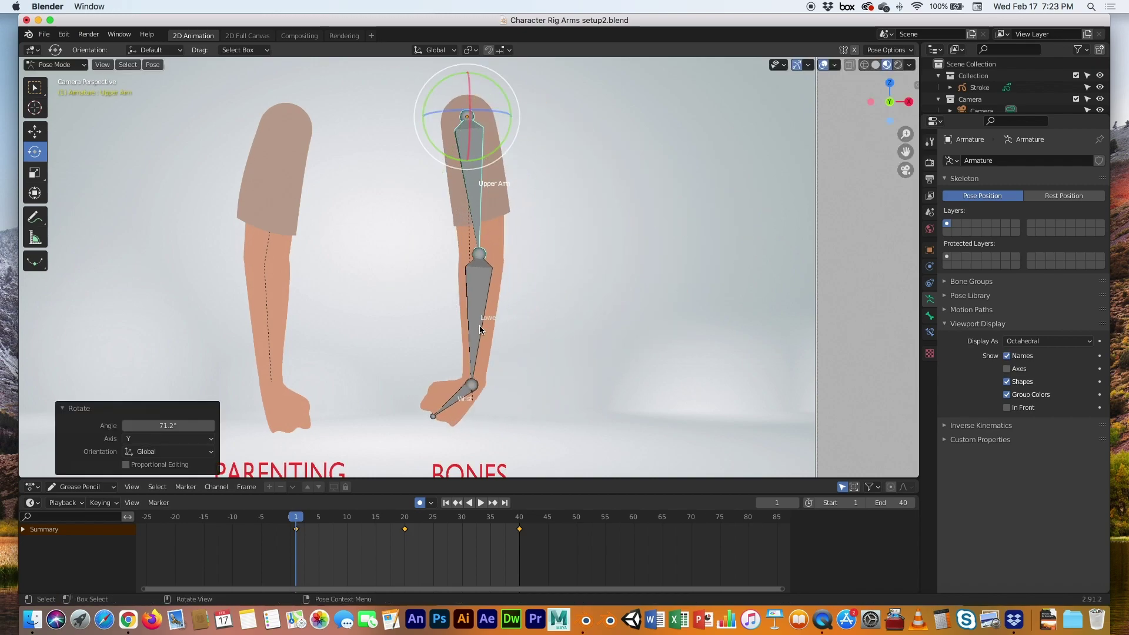
click(454, 398)
drag(493, 419, 515, 400)
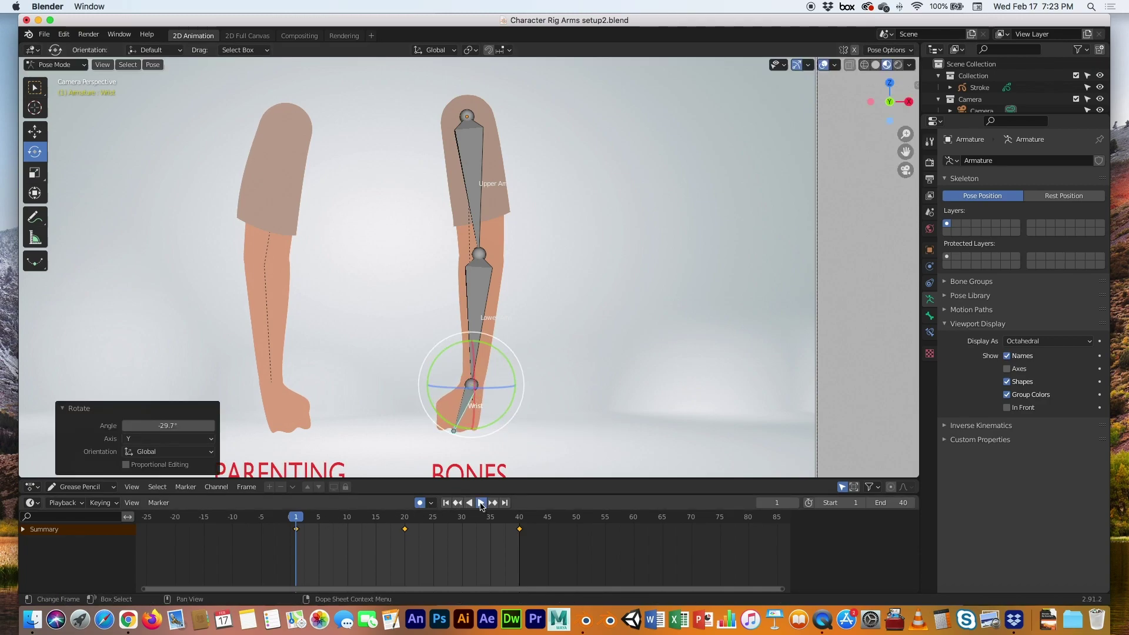
Play the animation to compare the Parenting and Bones arms in the full camera frame, and enlarge the list of scene objects
click(481, 502)
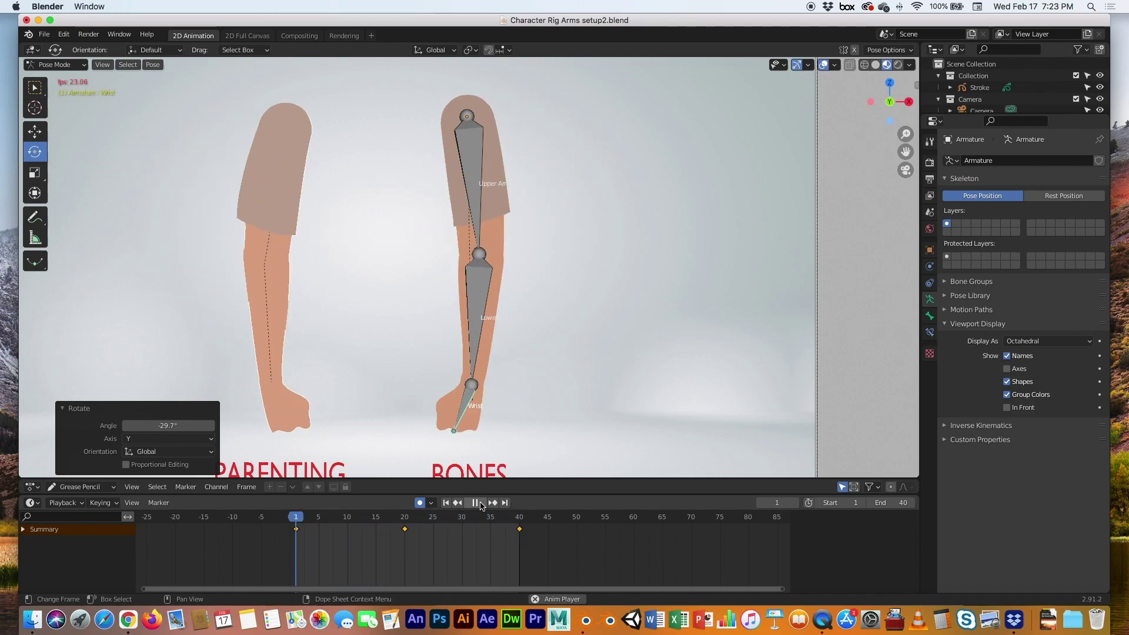
scroll(347, 174, down, 3)
key(w)
click(347, 174)
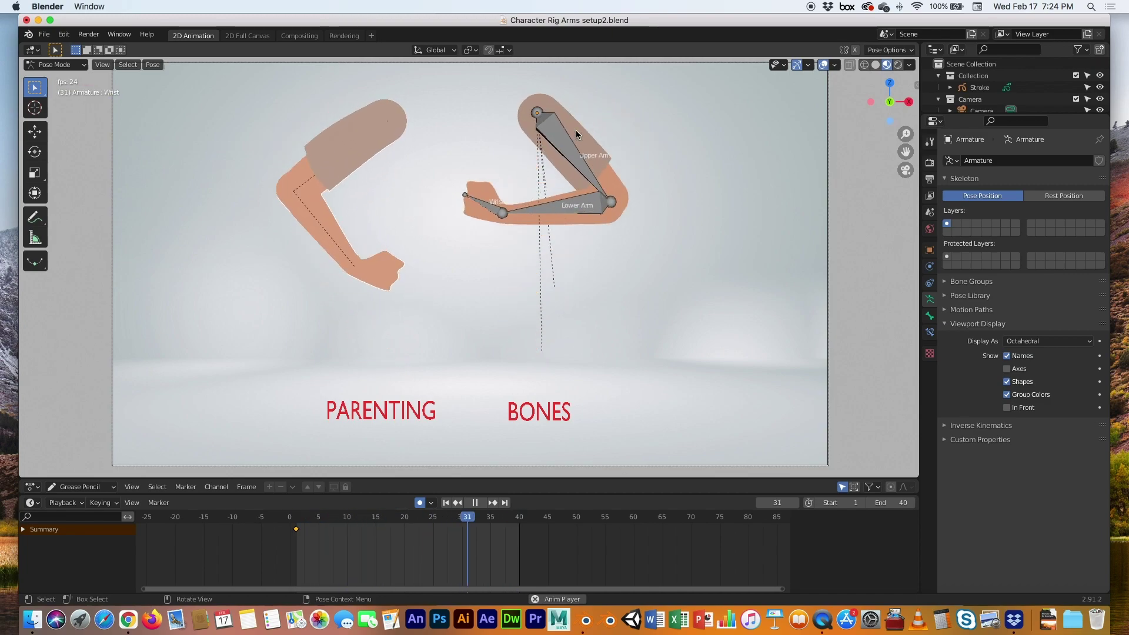
drag(966, 116, 960, 181)
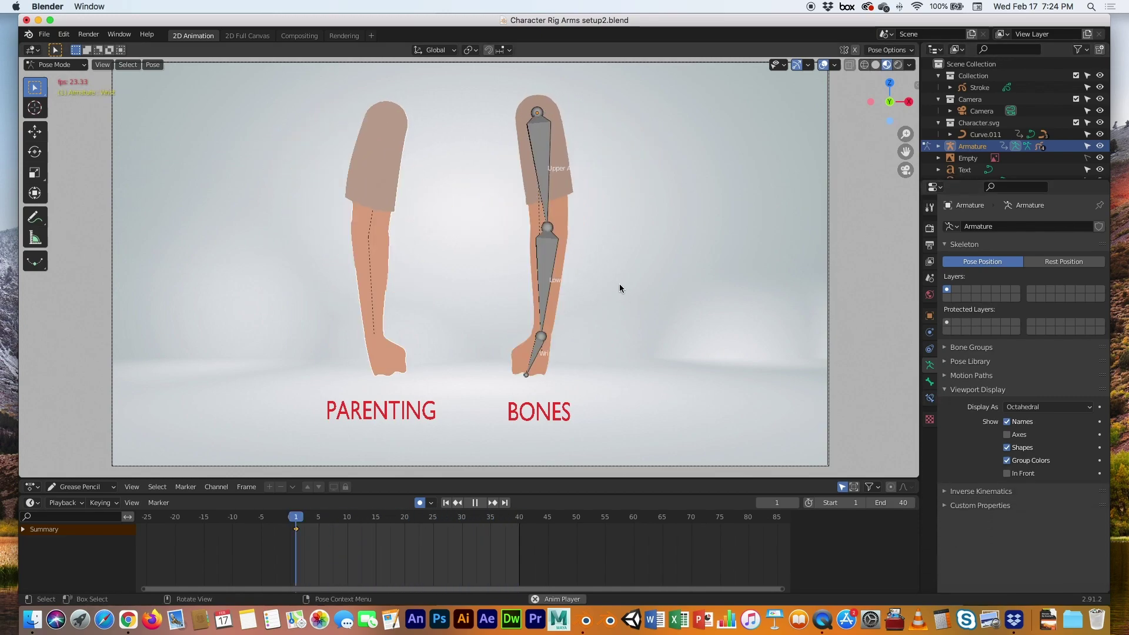